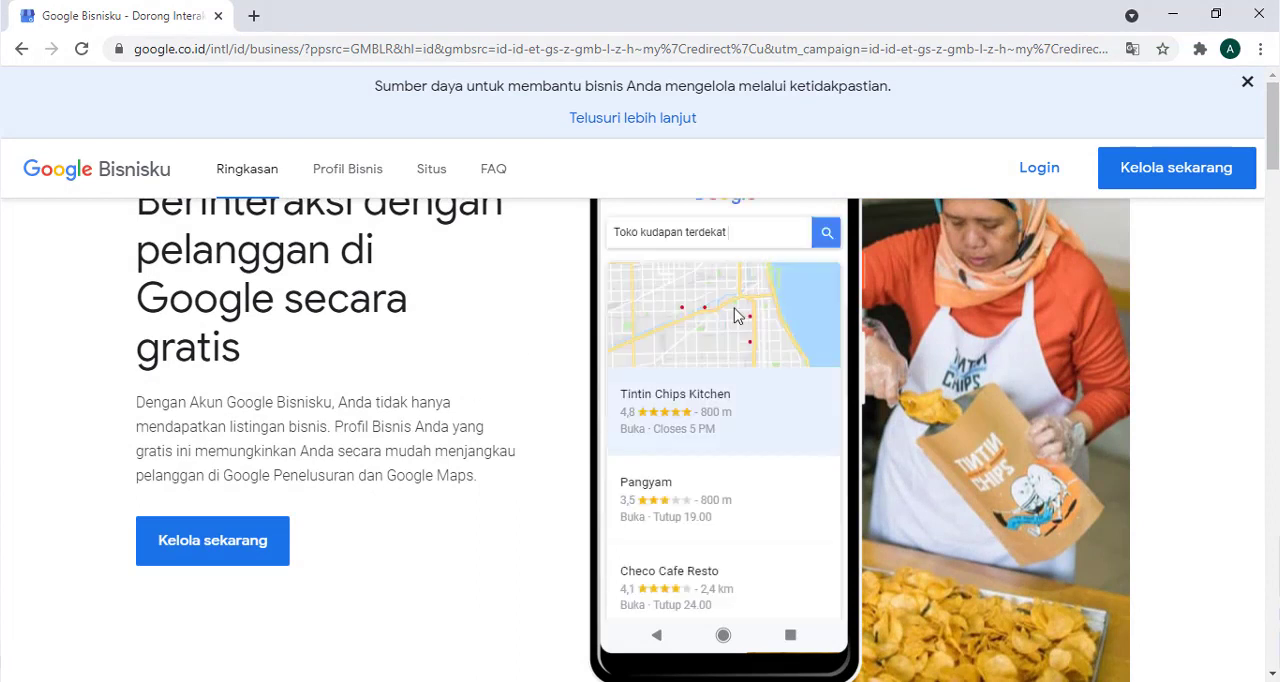
# - Start managing a business on Google and create one named "Rawdha Soap - Agen Sabun Collagen Asli"
pyautogui.click(1145, 185)
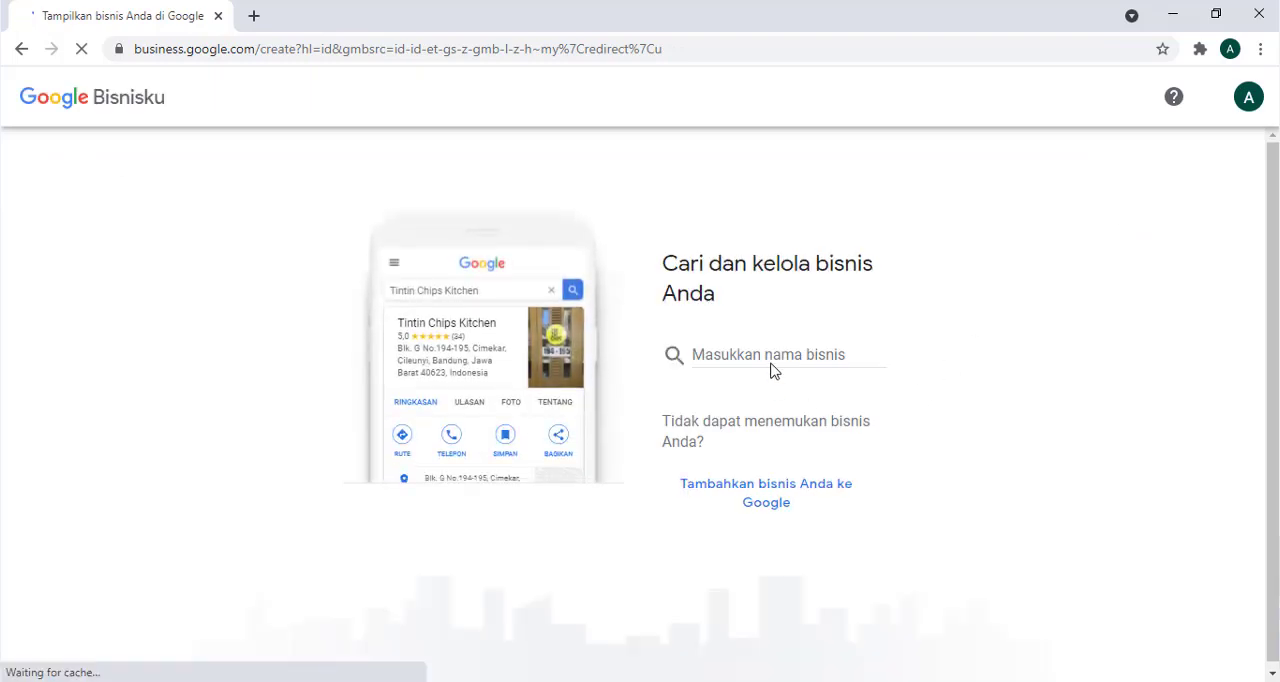
pyautogui.click(773, 355)
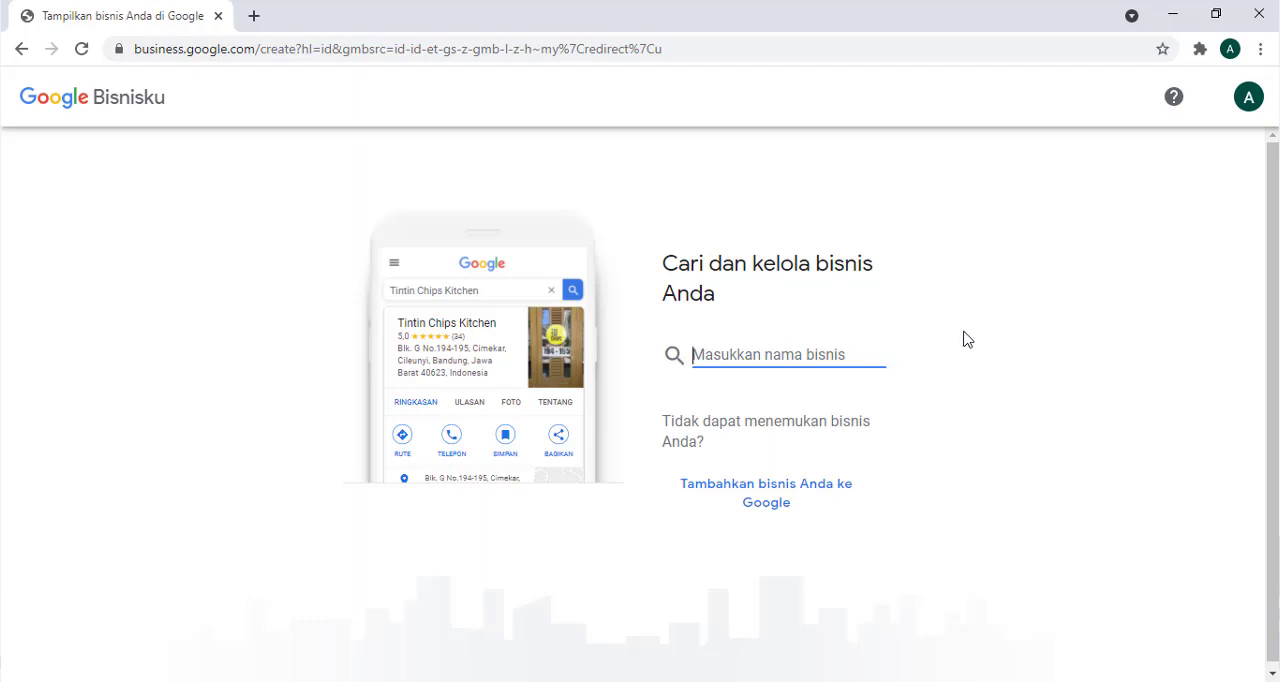
pyautogui.write('Rawdha Soap - Agen Sabun Collagen Asli')
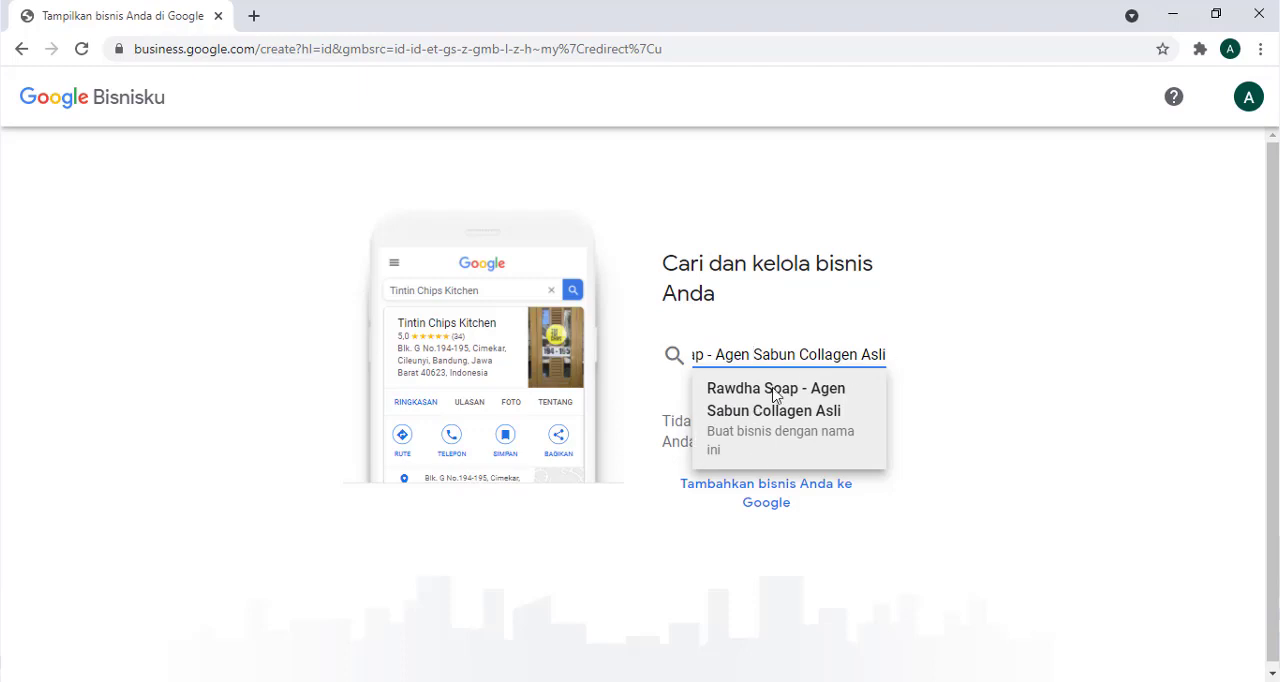
pyautogui.click(753, 356)
pyautogui.click(798, 421)
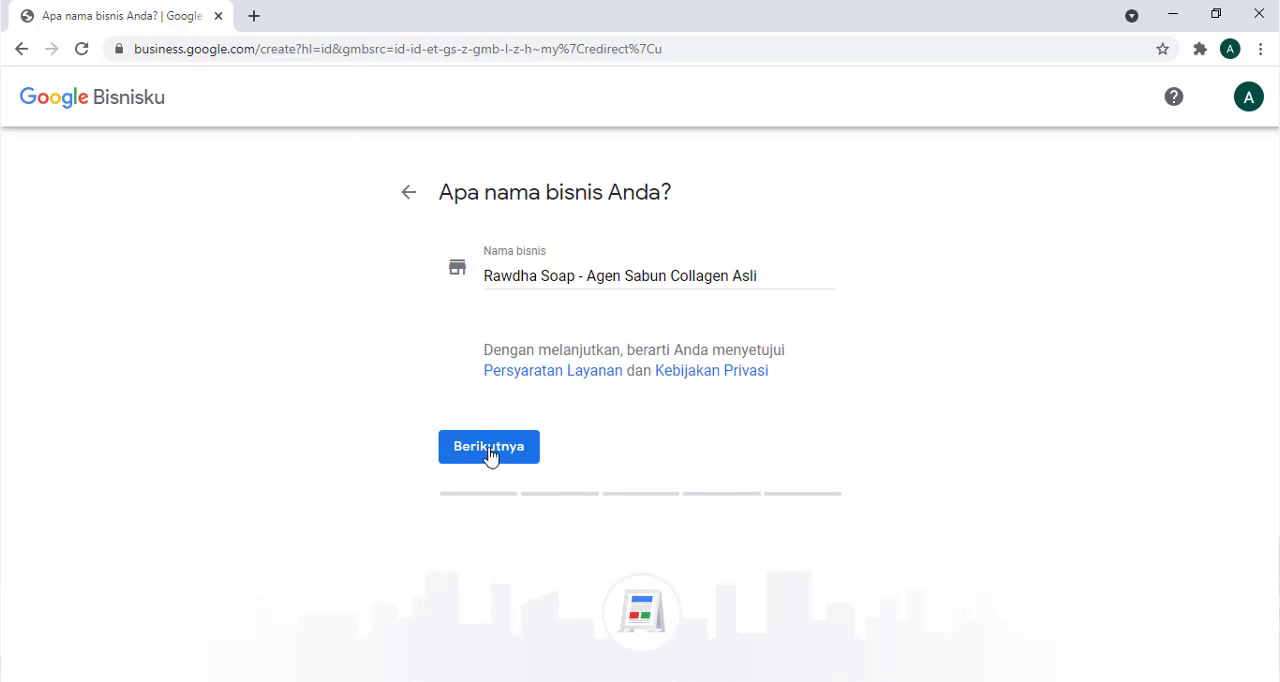
pyautogui.click(490, 452)
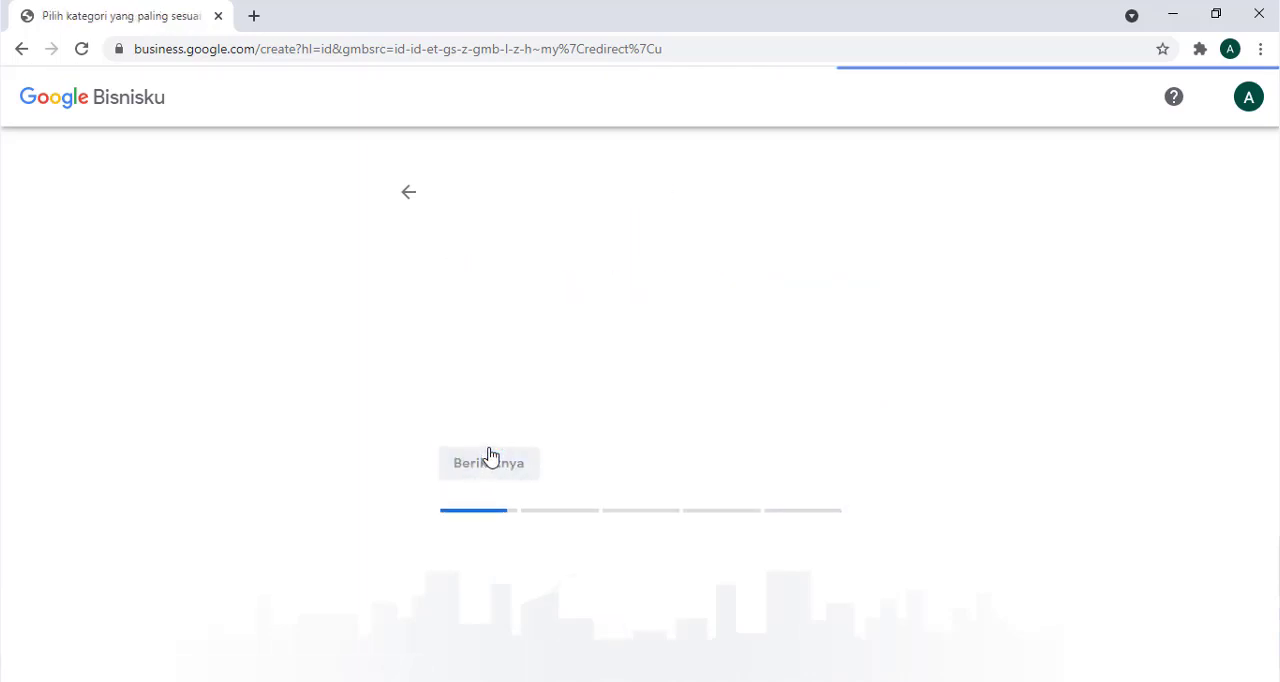
# - Set the business category to Pemasok Produk Kecantikan and choose Ya for adding a location customers can visit
pyautogui.click(550, 374)
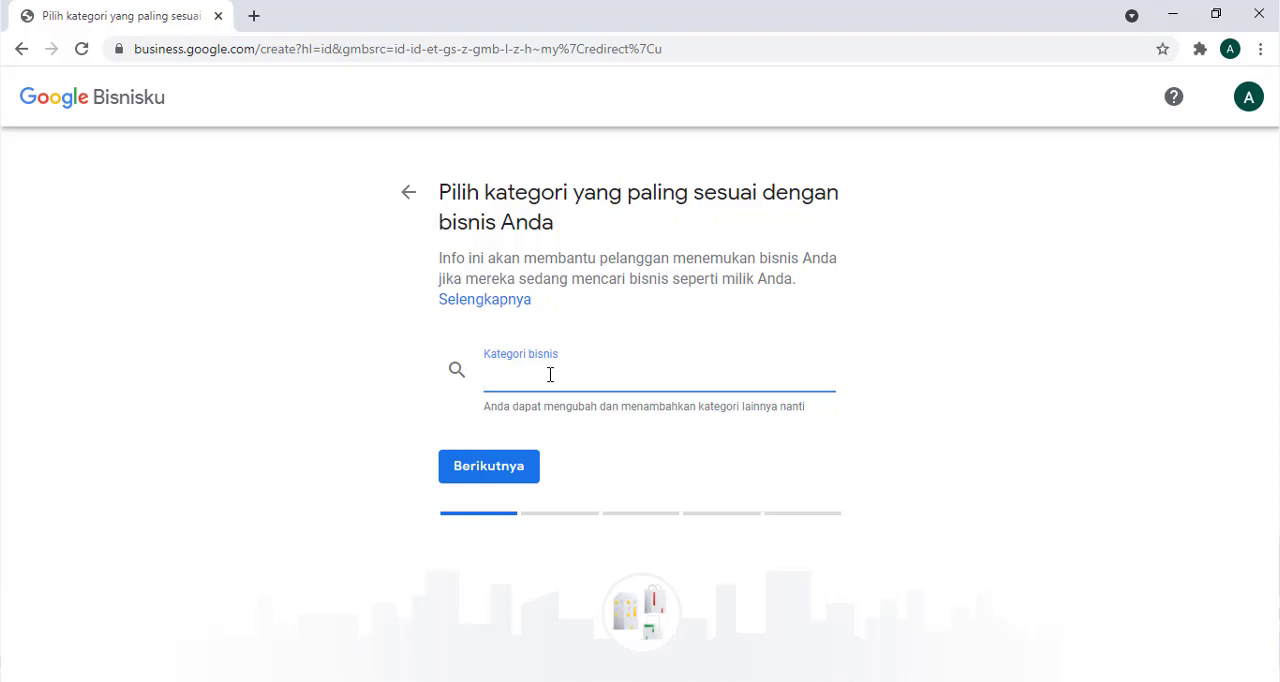
pyautogui.write('kecantikan')
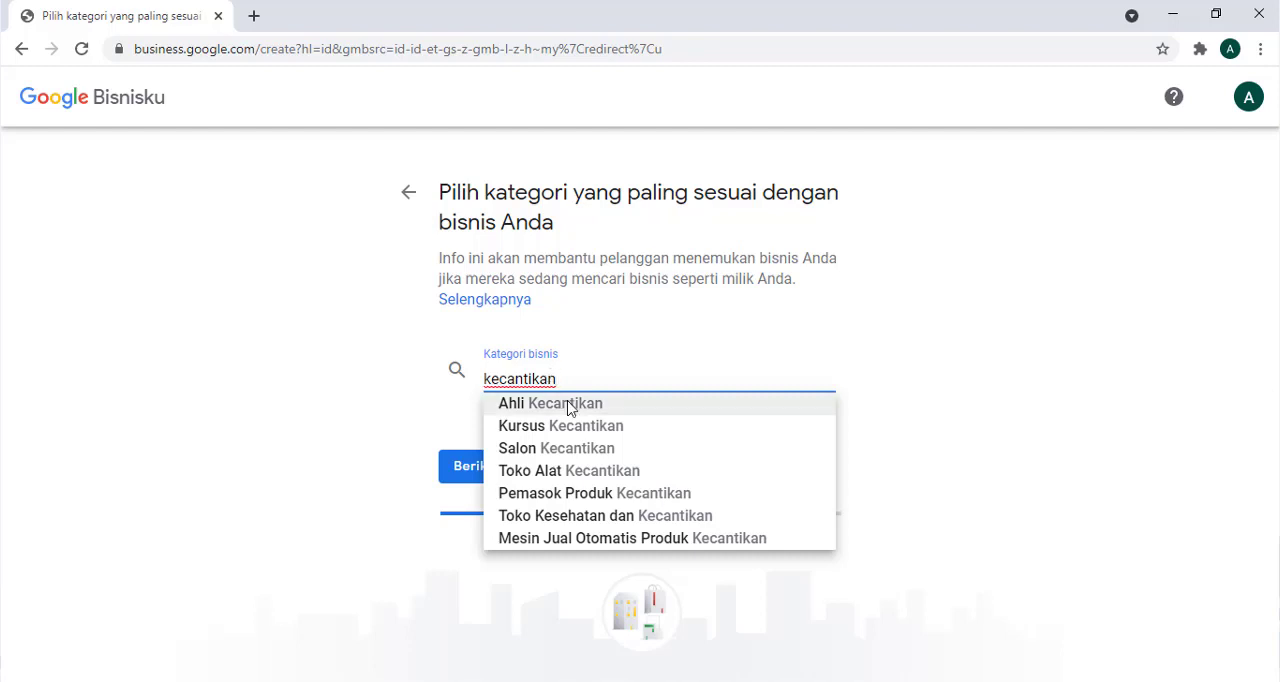
pyautogui.click(625, 497)
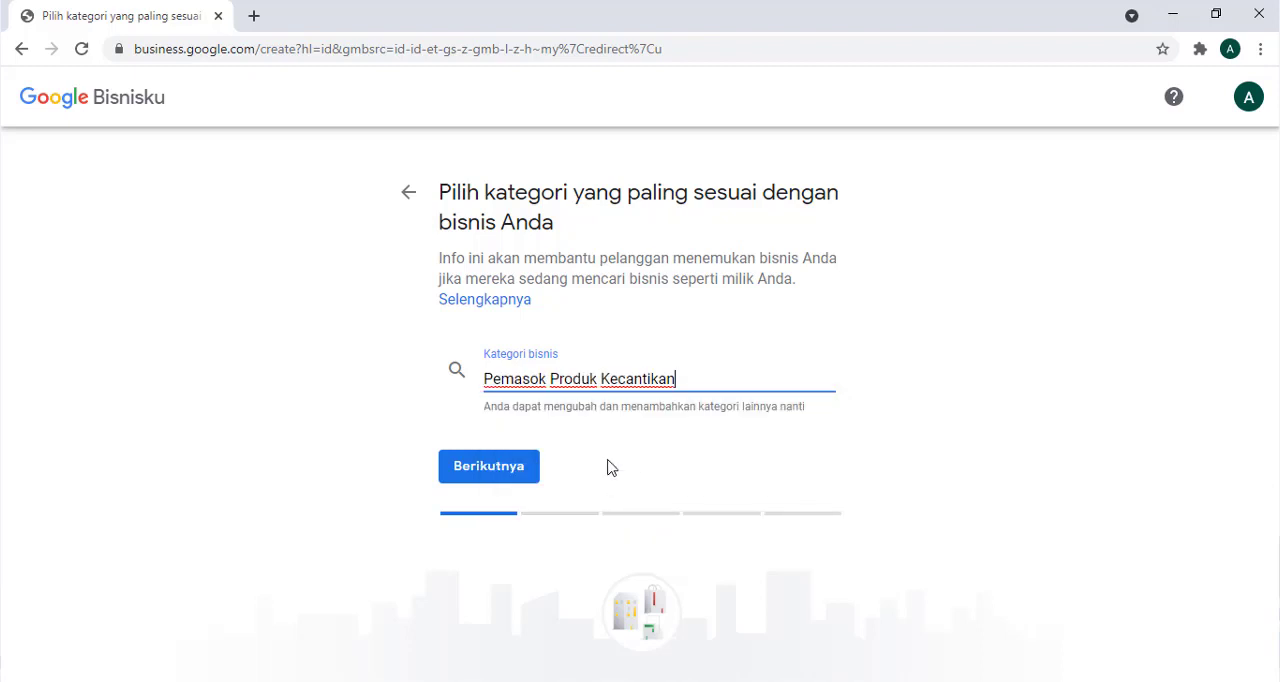
pyautogui.click(520, 473)
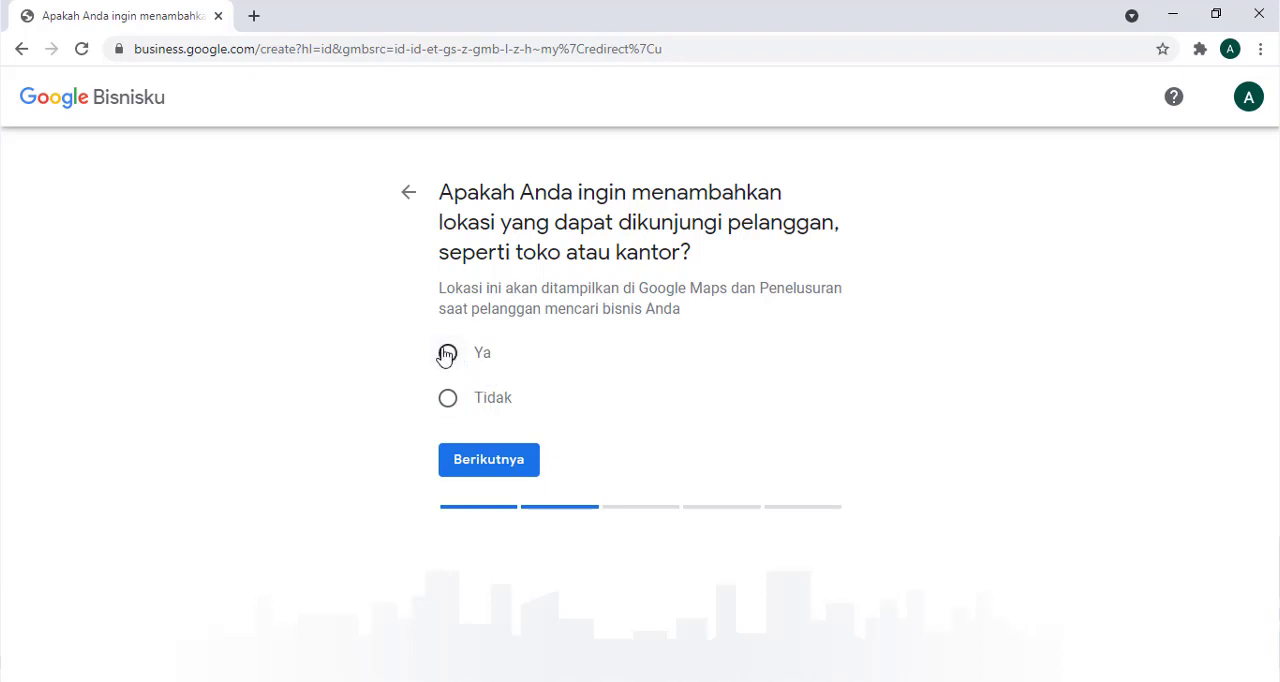
pyautogui.click(447, 355)
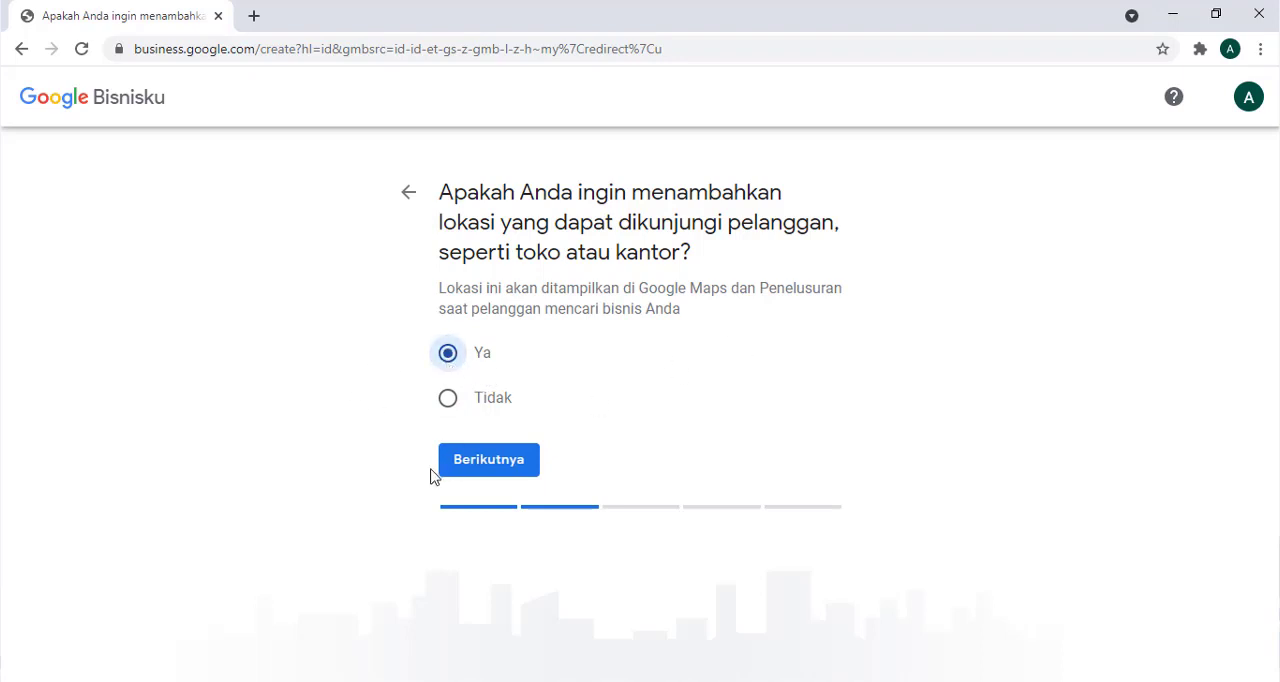
pyautogui.click(462, 470)
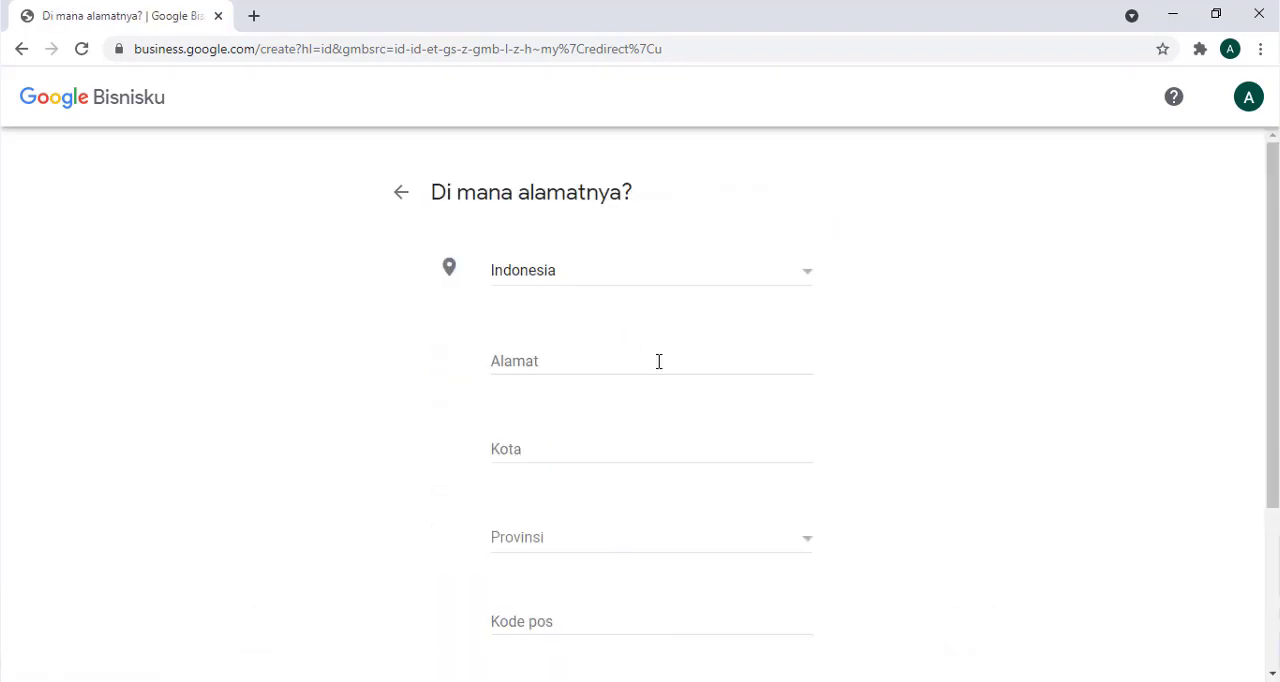
# - Enter the business's street address and city in the address form
pyautogui.click(579, 367)
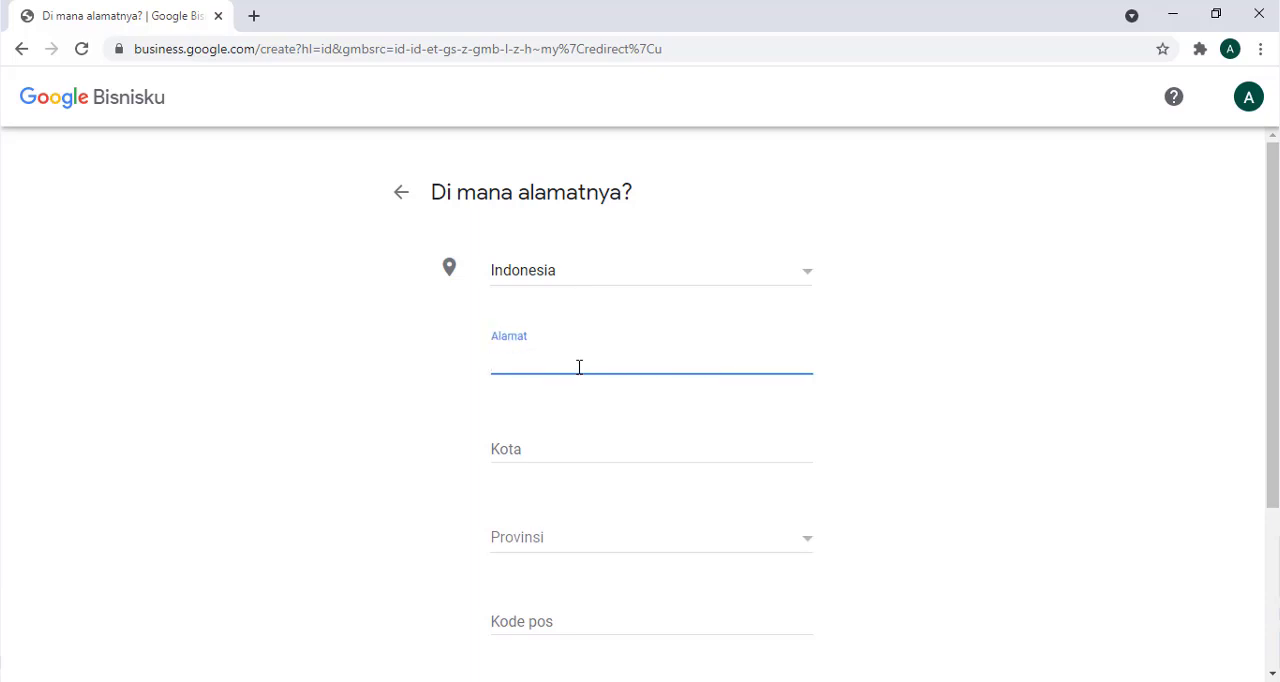
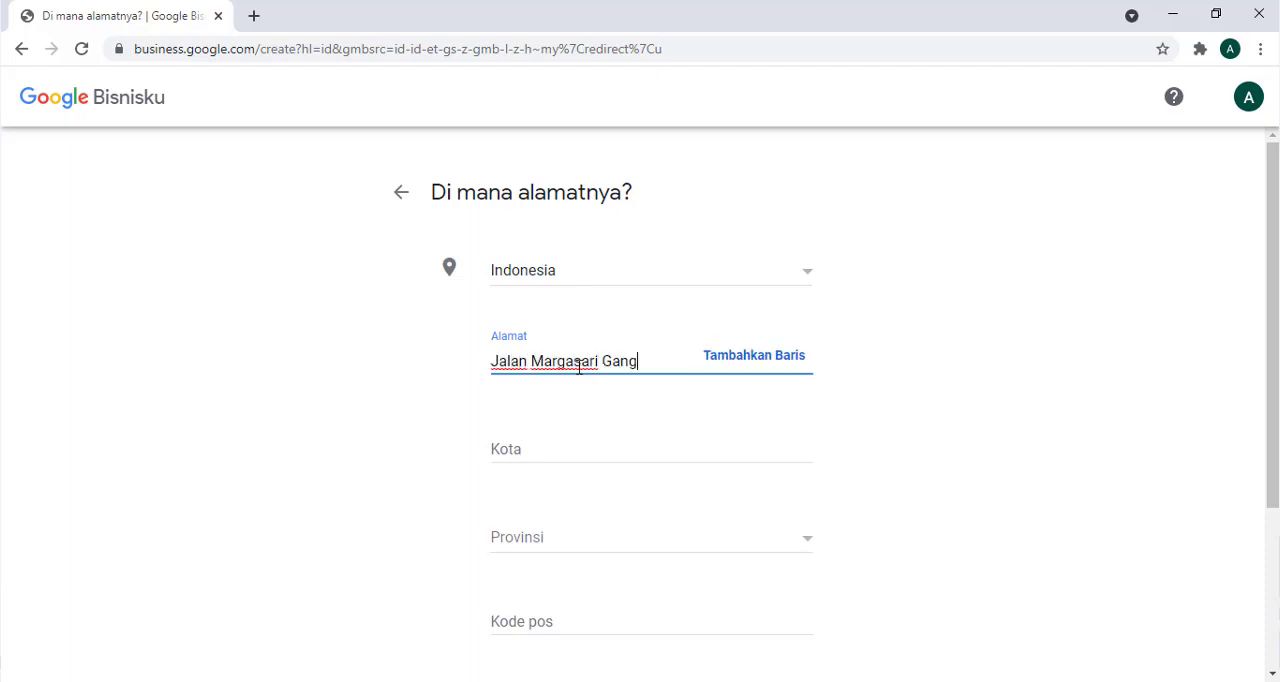
pyautogui.click(557, 446)
pyautogui.write('Majalengka')
pyautogui.click(970, 457)
pyautogui.click(578, 449)
# - Select the business's province, enter its postal code and submit the address
pyautogui.scroll(-1, 578, 449)
pyautogui.click(760, 449)
pyautogui.click(622, 503)
pyautogui.click(626, 526)
pyautogui.write('45419')
pyautogui.scroll(-1, 629, 631)
pyautogui.click(494, 541)
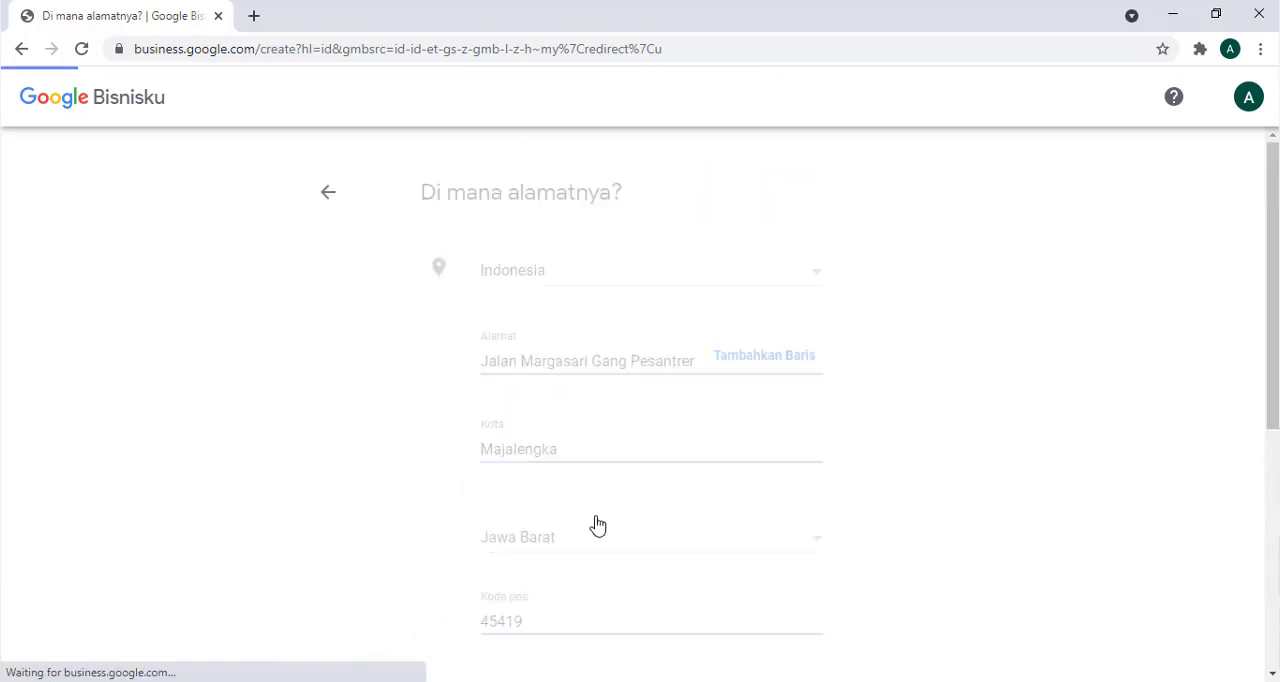
# - Move the map marker from Bagung to the town of Majalengka
pyautogui.scroll(-1, 727, 411)
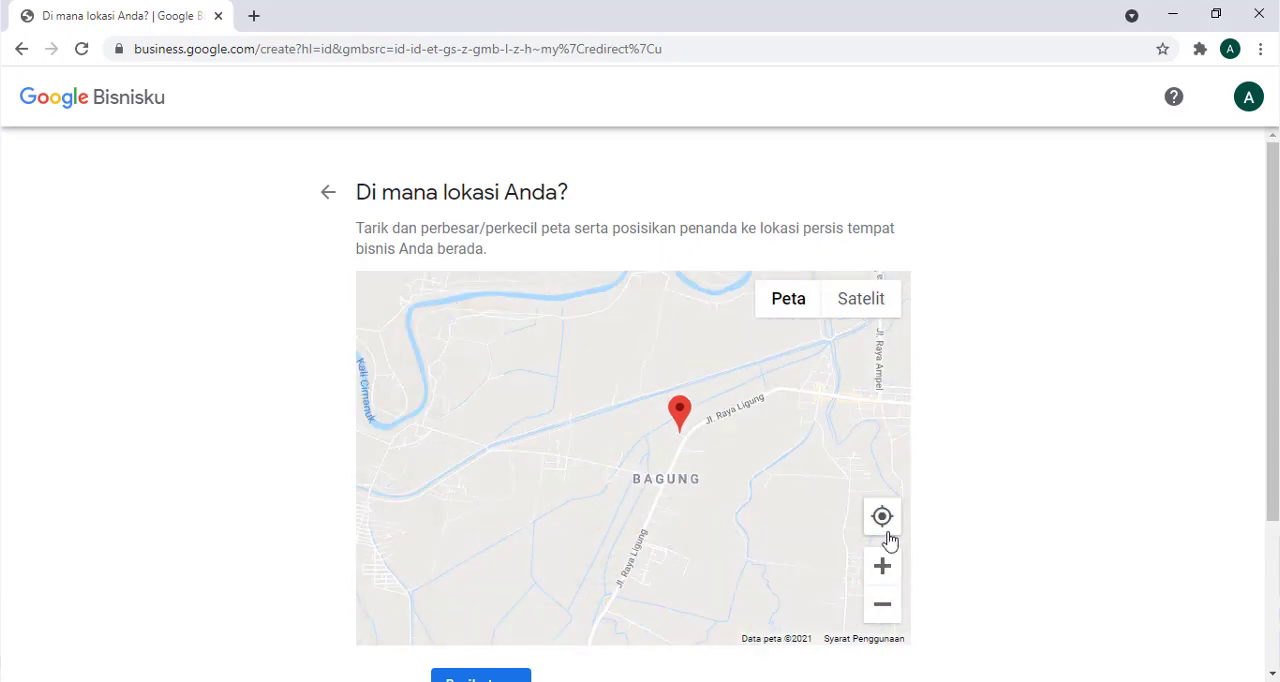
pyautogui.click(883, 573)
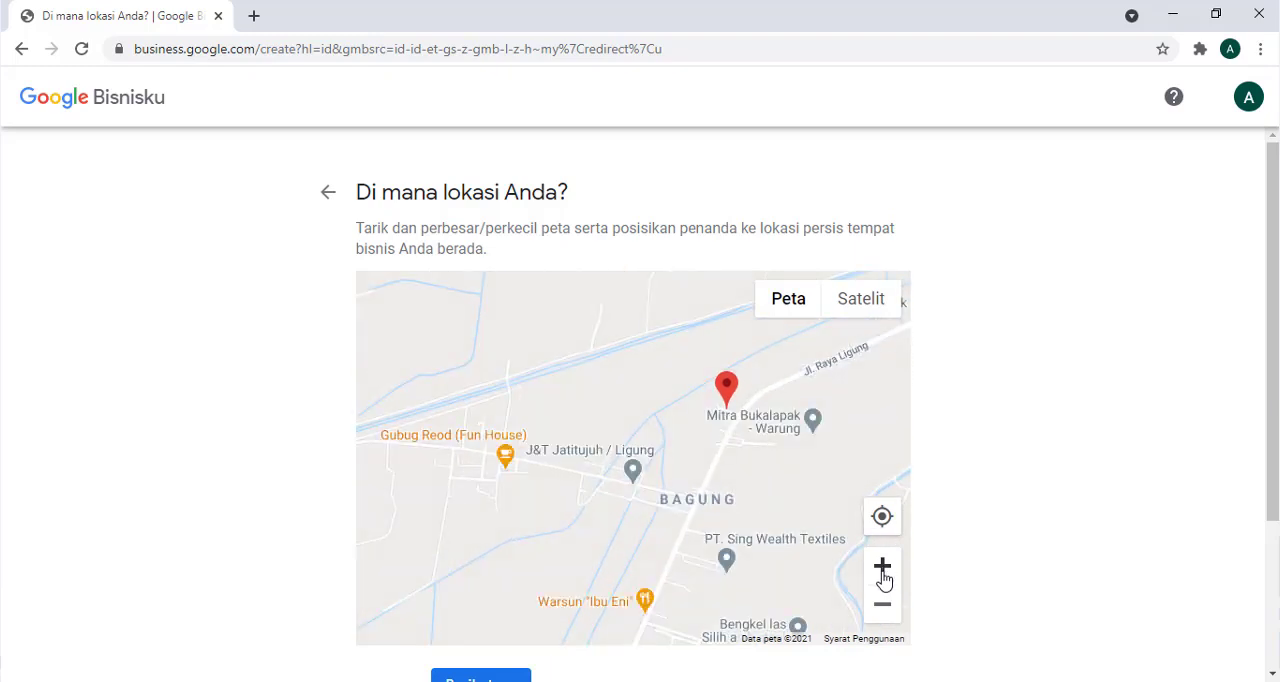
pyautogui.click(883, 605)
pyautogui.click(882, 606)
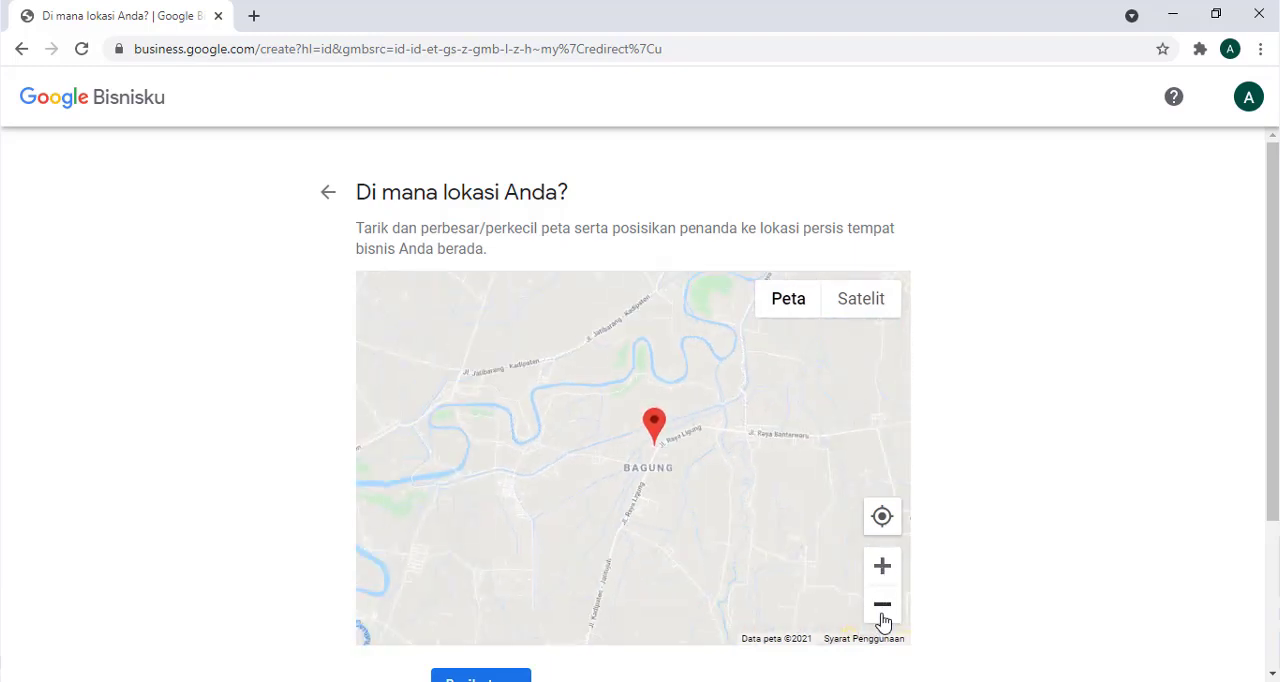
pyautogui.click(882, 606)
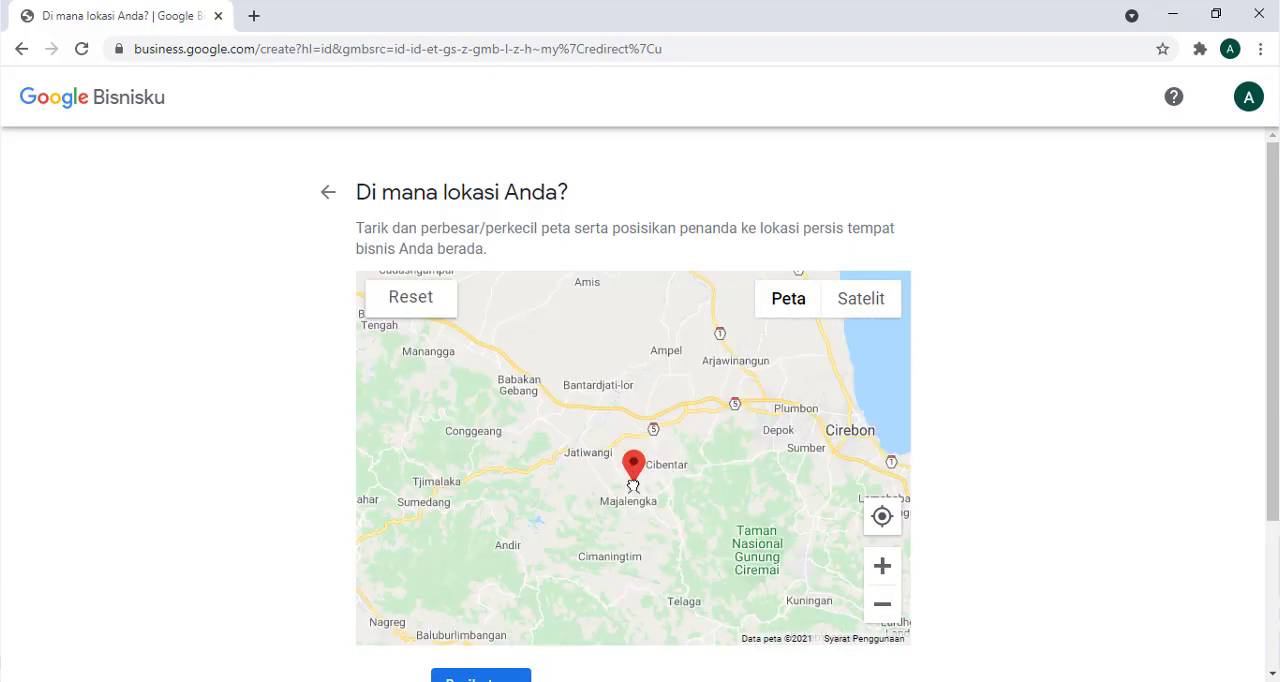
# - Move the map marker to the Salamudin road beside the river, southwest of Jl. Margatapa
pyautogui.click(883, 567)
pyautogui.click(883, 567)
pyautogui.moveTo(771, 578); pyautogui.dragTo(757, 379)
pyautogui.click(883, 567)
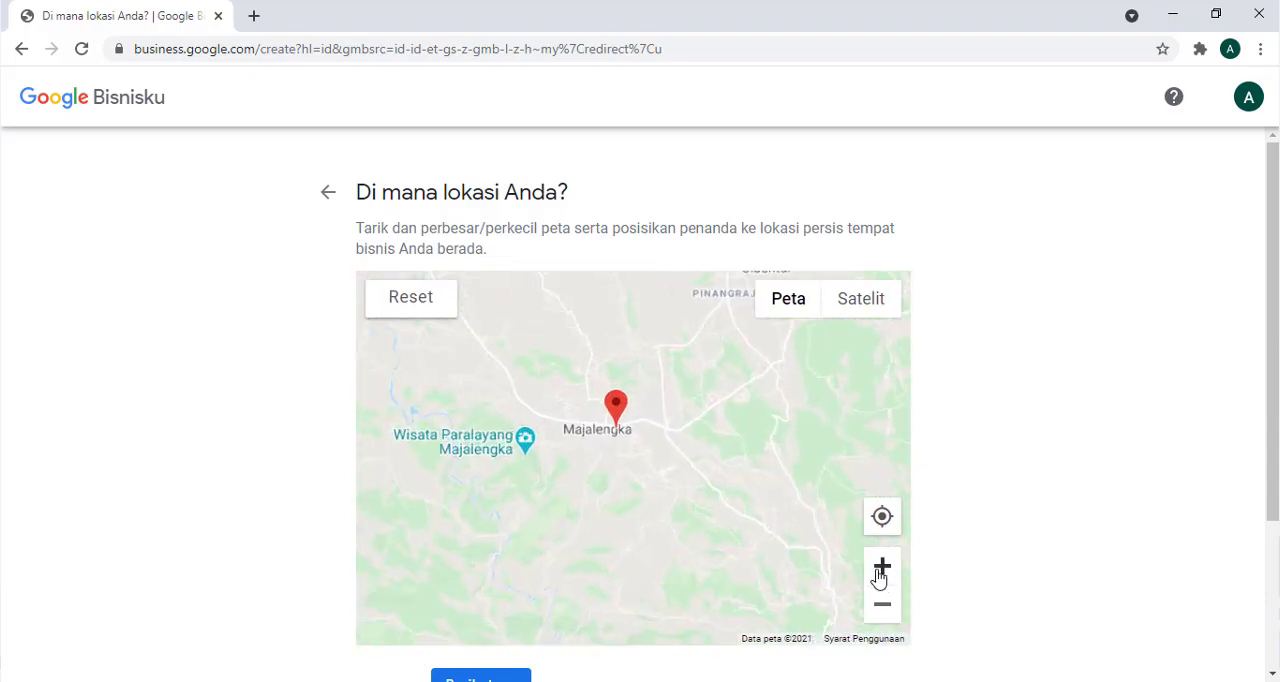
pyautogui.click(883, 567)
pyautogui.click(877, 576)
pyautogui.moveTo(652, 414); pyautogui.dragTo(828, 519)
pyautogui.moveTo(679, 335); pyautogui.dragTo(569, 488)
pyautogui.click(882, 566)
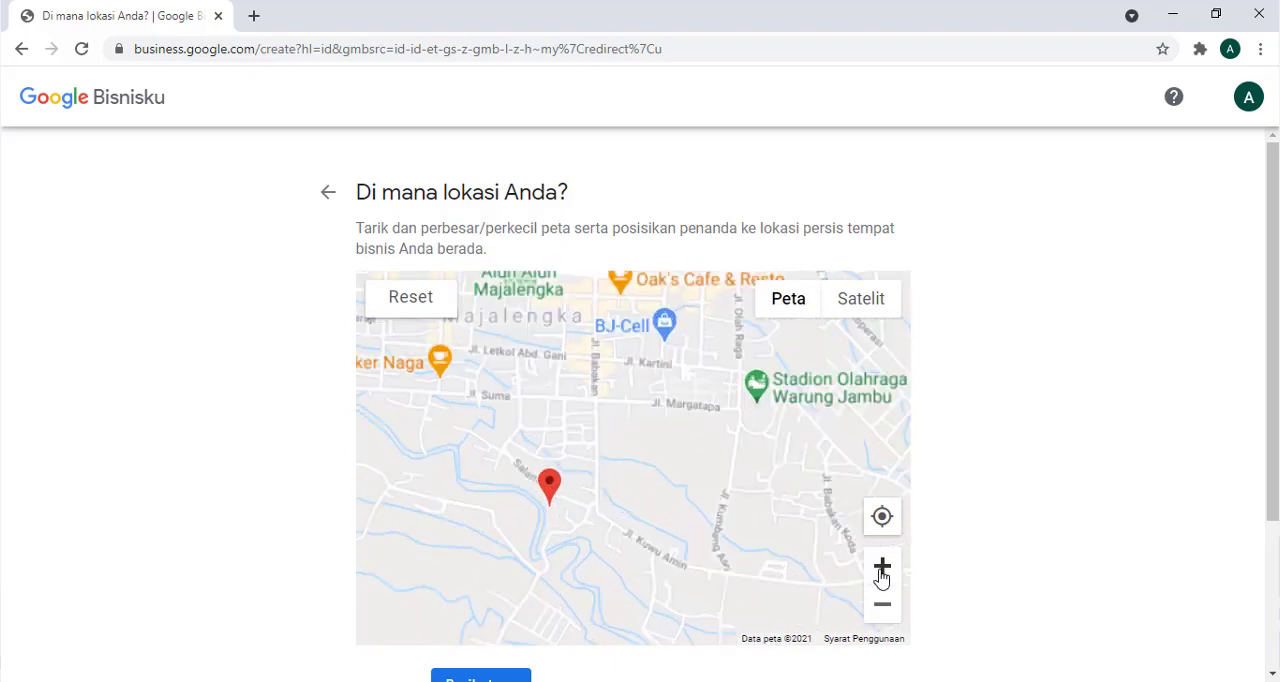
# - Place the marker on the road just above TKQ/TPQ Ummy Mubarok and confirm the business location
pyautogui.moveTo(694, 529); pyautogui.dragTo(766, 478)
pyautogui.moveTo(579, 450); pyautogui.dragTo(492, 428)
pyautogui.moveTo(666, 510)
pyautogui.mouseDown()
pyautogui.moveTo(826, 450)
pyautogui.moveTo(801, 550)
pyautogui.moveTo(812, 566)
pyautogui.moveTo(822, 534)
pyautogui.mouseUp()
pyautogui.moveTo(639, 452)
pyautogui.mouseDown()
pyautogui.moveTo(569, 381)
pyautogui.moveTo(603, 371)
pyautogui.moveTo(597, 357)
pyautogui.moveTo(637, 442)
pyautogui.moveTo(566, 383)
pyautogui.moveTo(597, 376)
pyautogui.mouseUp()
pyautogui.click(877, 574)
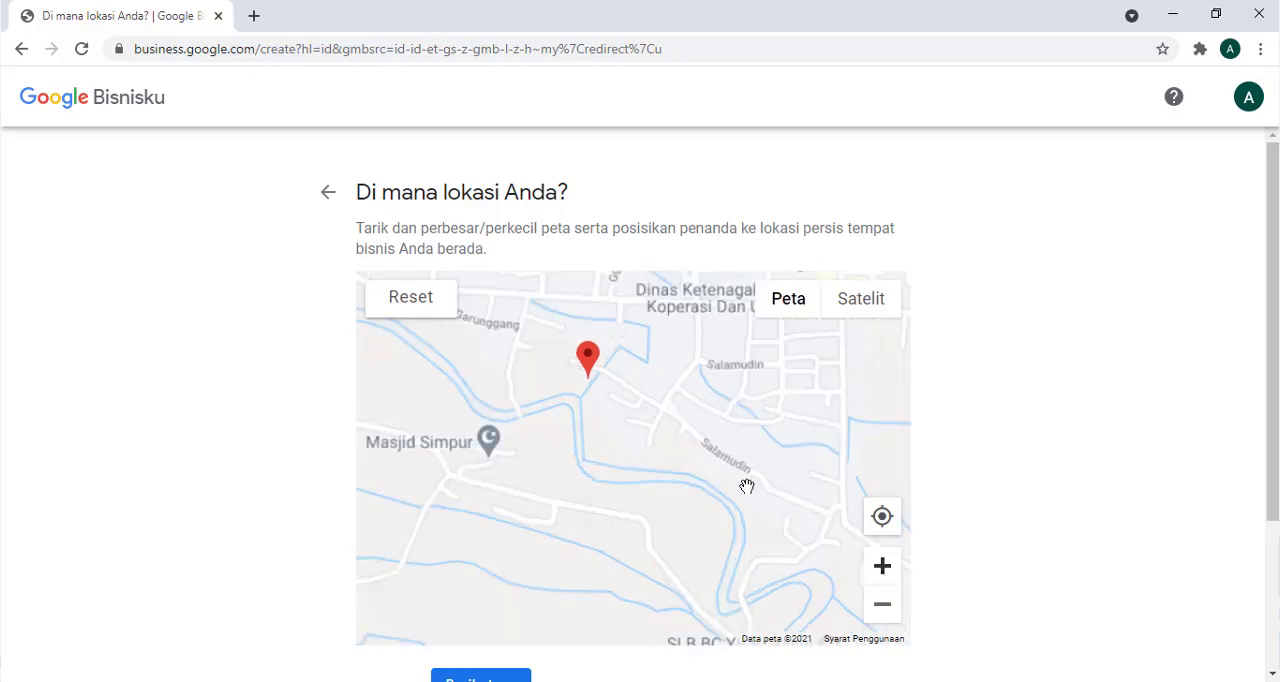
pyautogui.moveTo(565, 313)
pyautogui.mouseDown()
pyautogui.moveTo(630, 345)
pyautogui.moveTo(612, 300)
pyautogui.moveTo(589, 342)
pyautogui.moveTo(575, 342)
pyautogui.moveTo(614, 346)
pyautogui.moveTo(599, 343)
pyautogui.mouseUp()
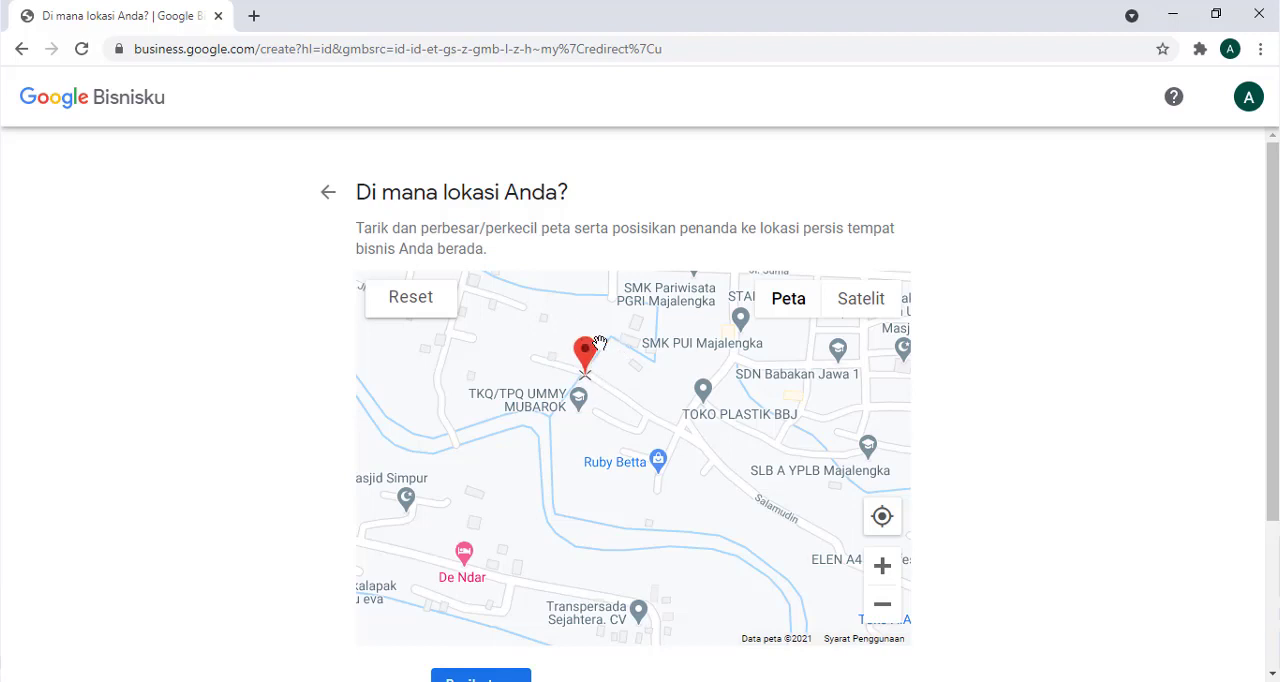
pyautogui.moveTo(600, 343); pyautogui.dragTo(597, 343)
pyautogui.scroll(-1, 1020, 486)
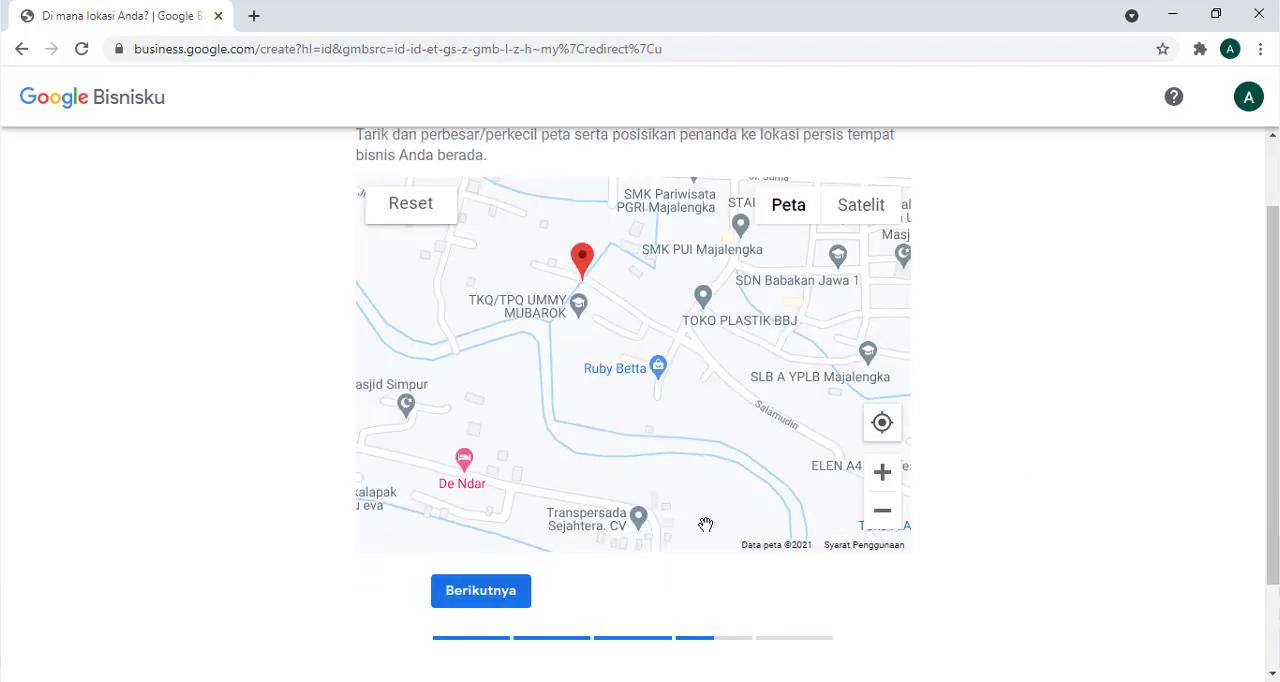
pyautogui.scroll(1, 620, 320)
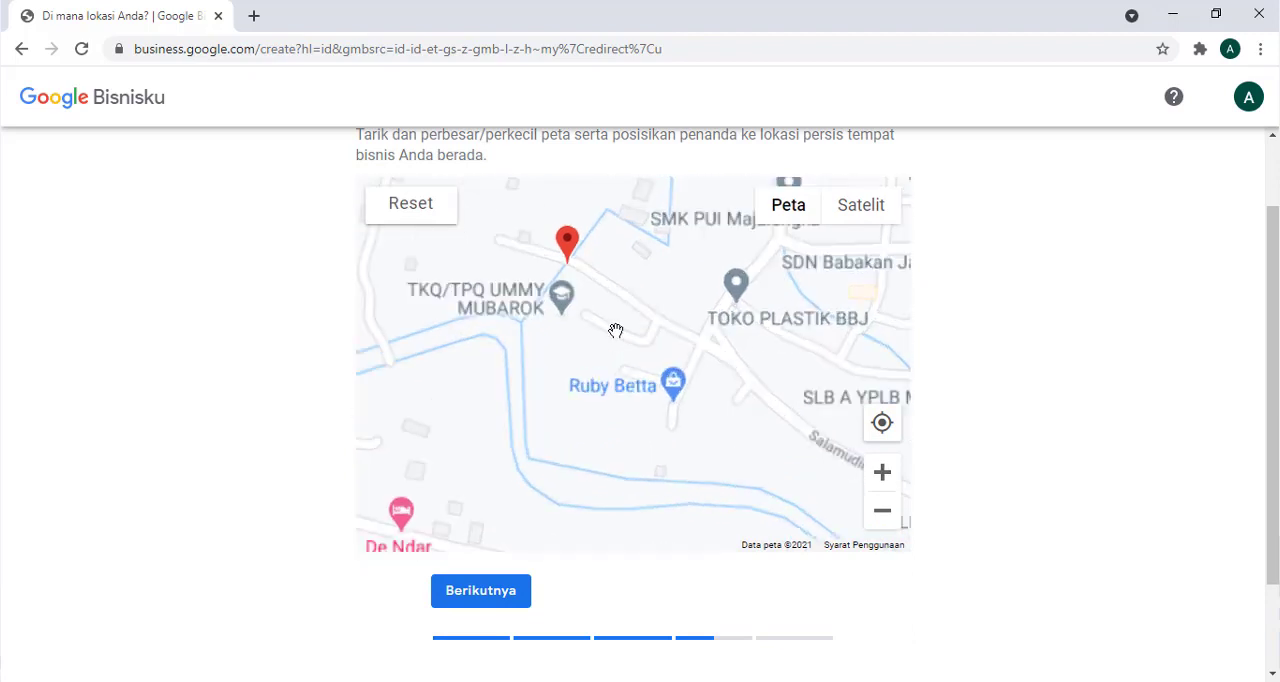
pyautogui.scroll(-1, 762, 329)
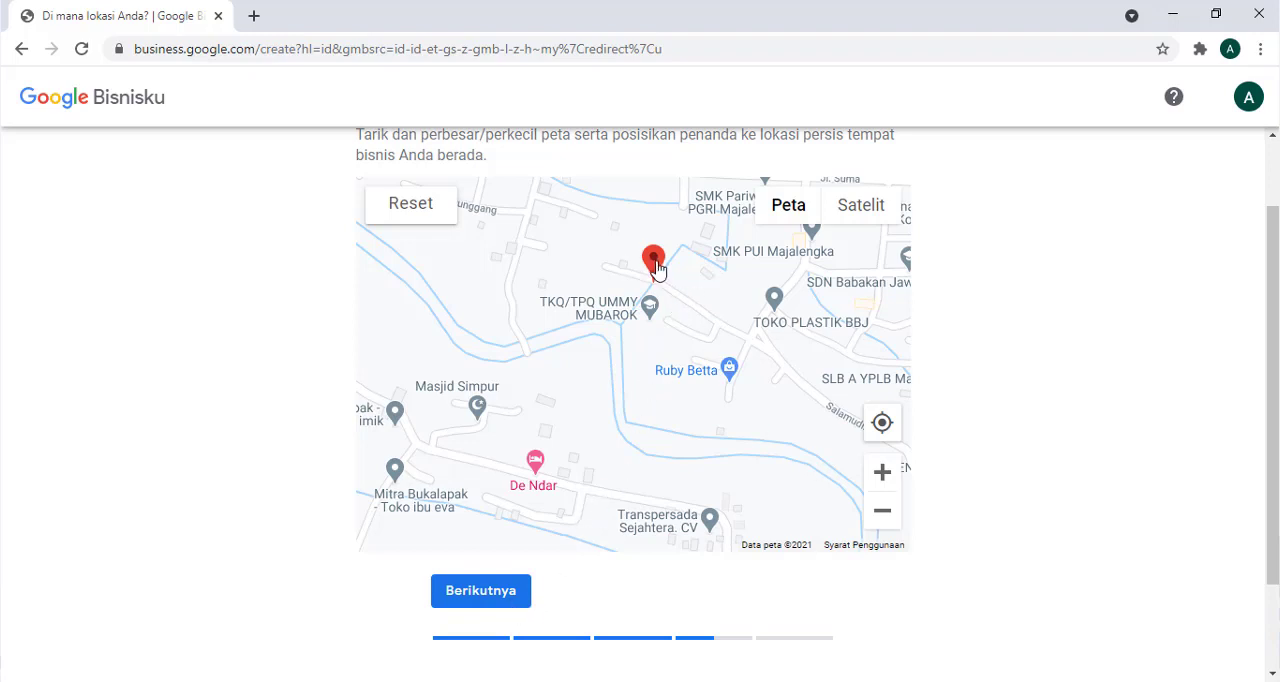
pyautogui.click(490, 603)
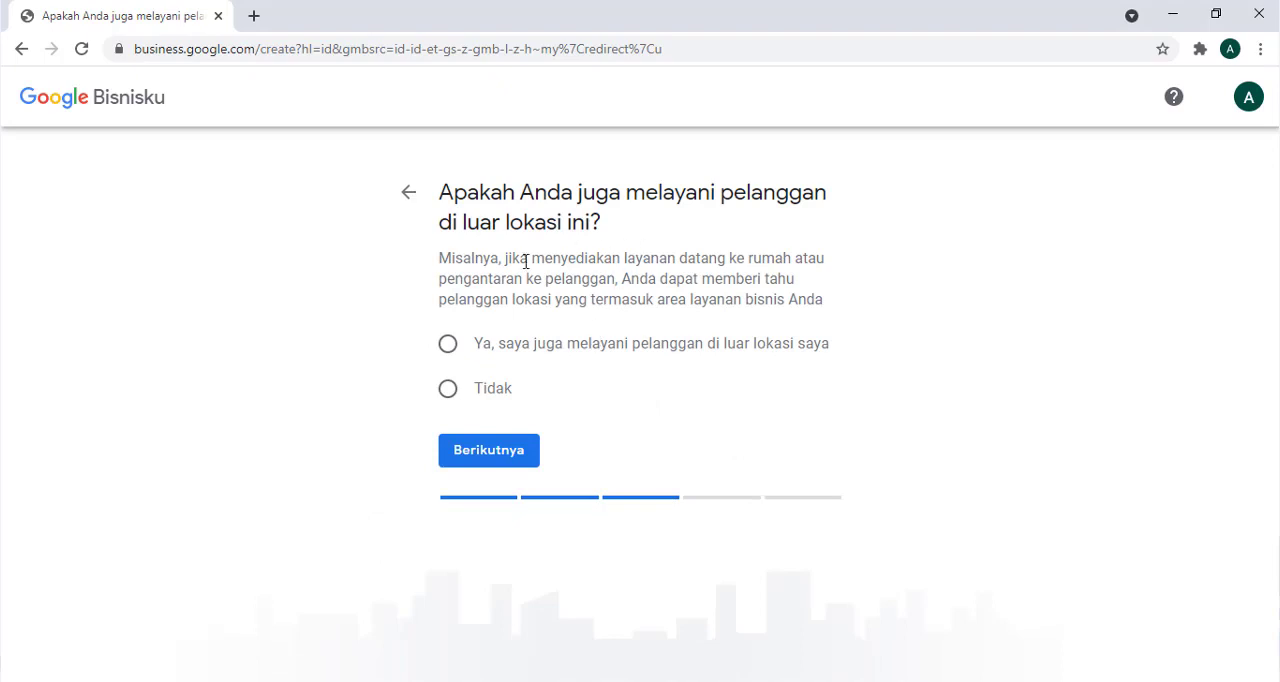
# - Choose to also serve customers outside the location and add Sumedang, Kabupaten Sumedang, as a service area
pyautogui.click(448, 344)
pyautogui.click(489, 451)
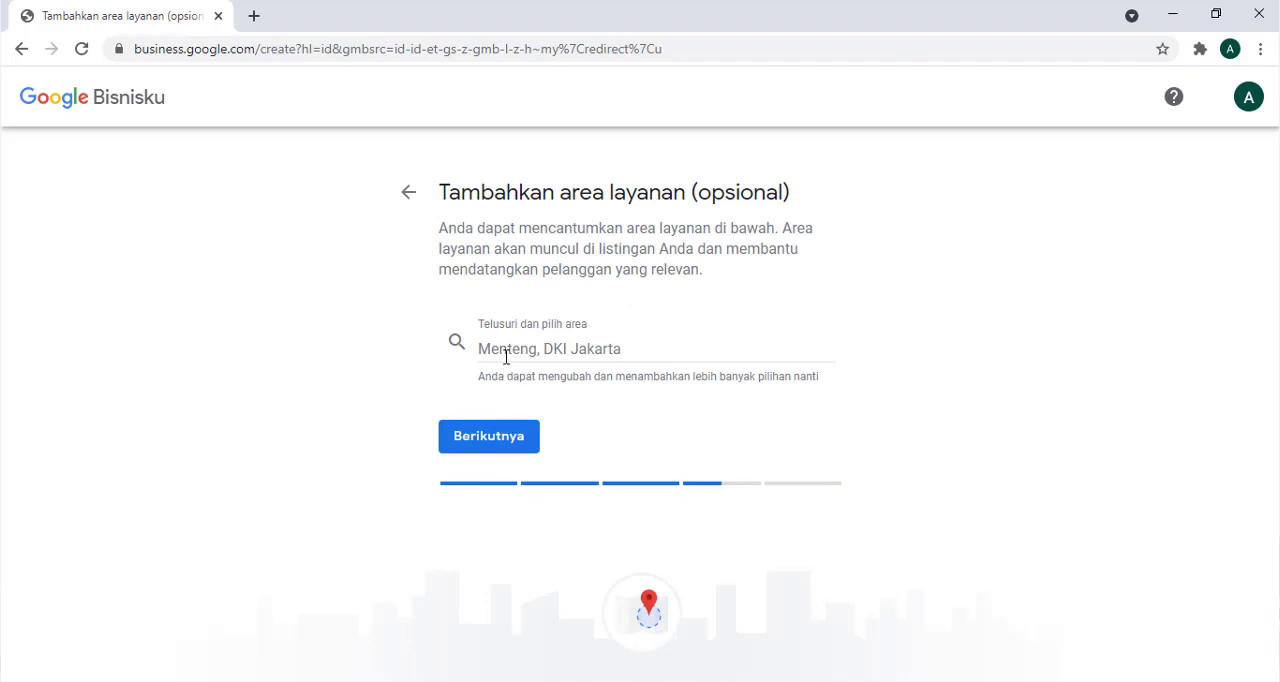
pyautogui.click(506, 357)
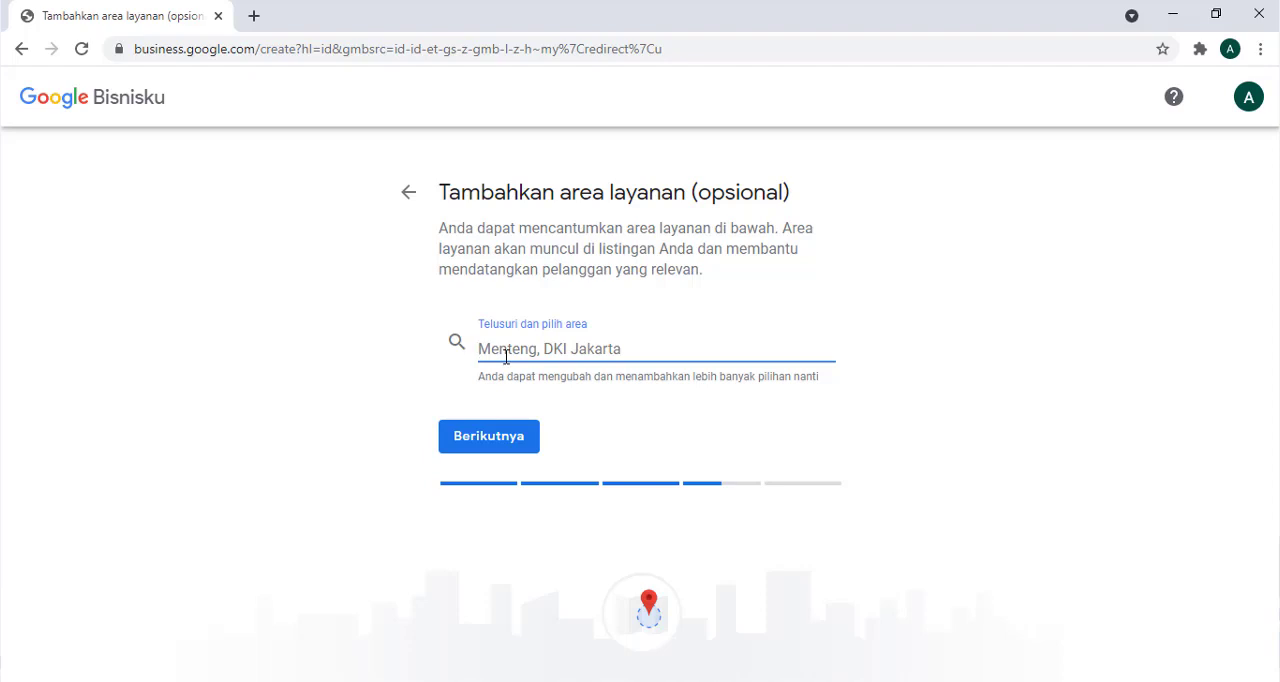
pyautogui.write('sumedang')
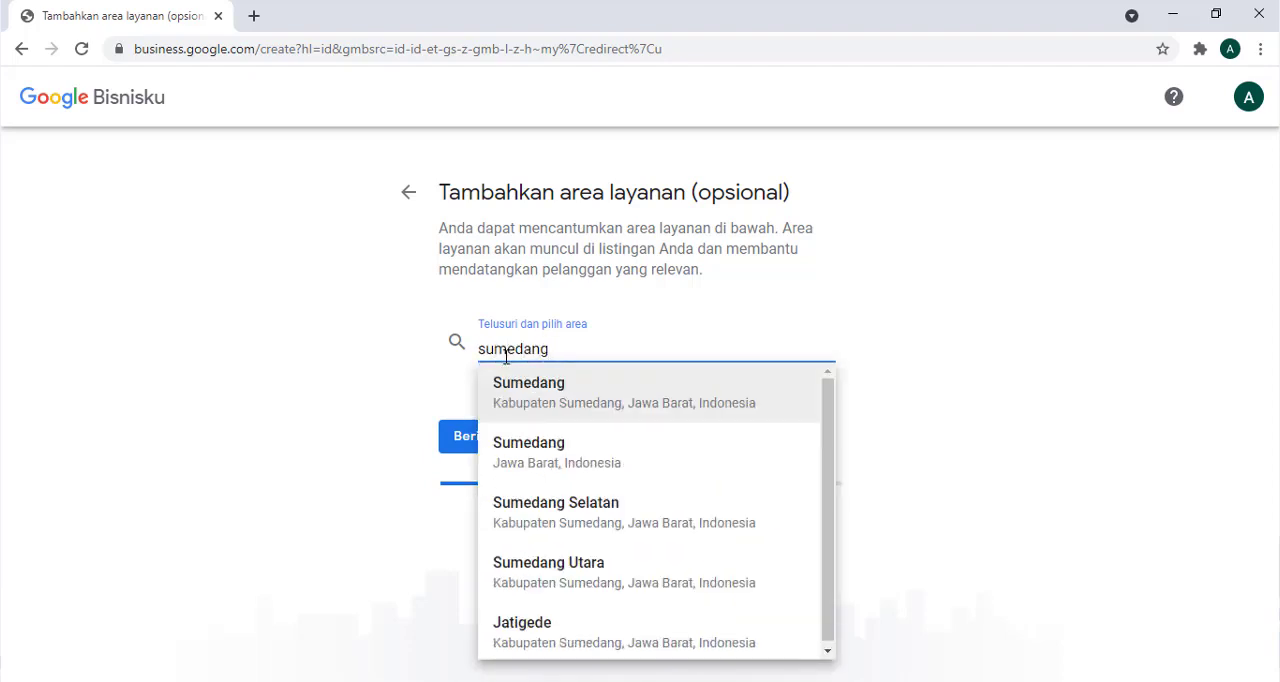
pyautogui.click(530, 397)
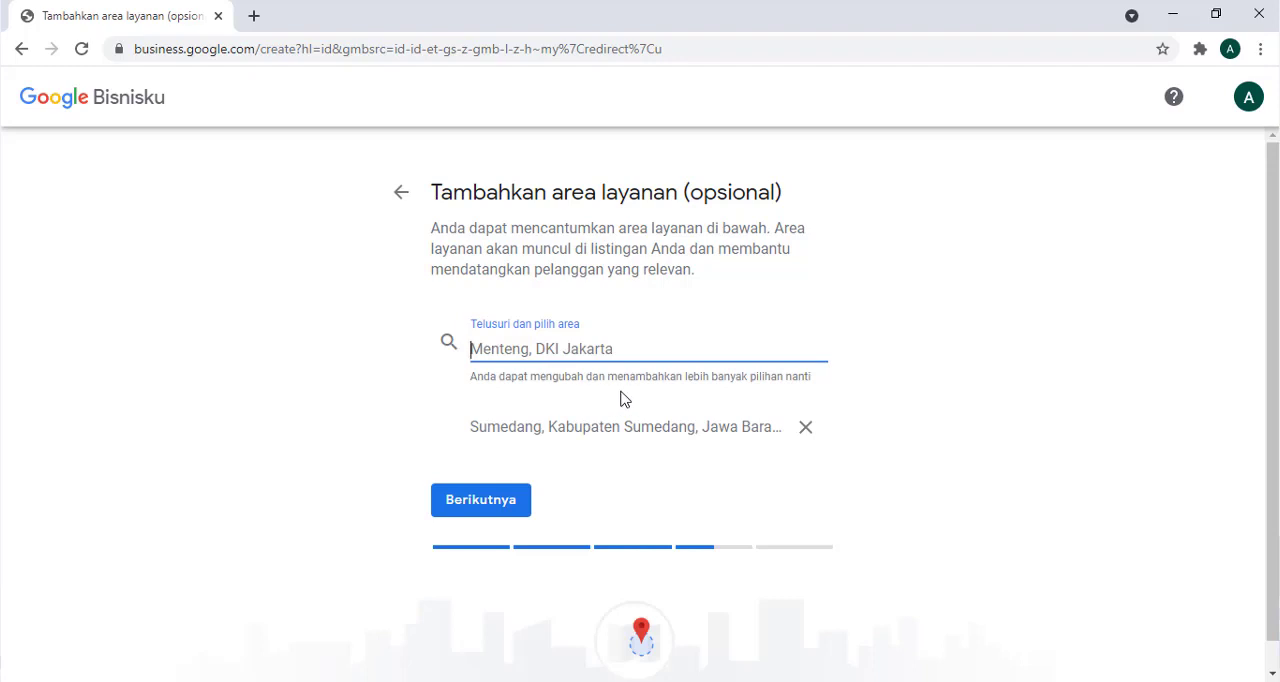
# - Add Kuningan, Cirebon, Garut and Jawa Barat as service areas and continue to the contact details
pyautogui.write('kuningan')
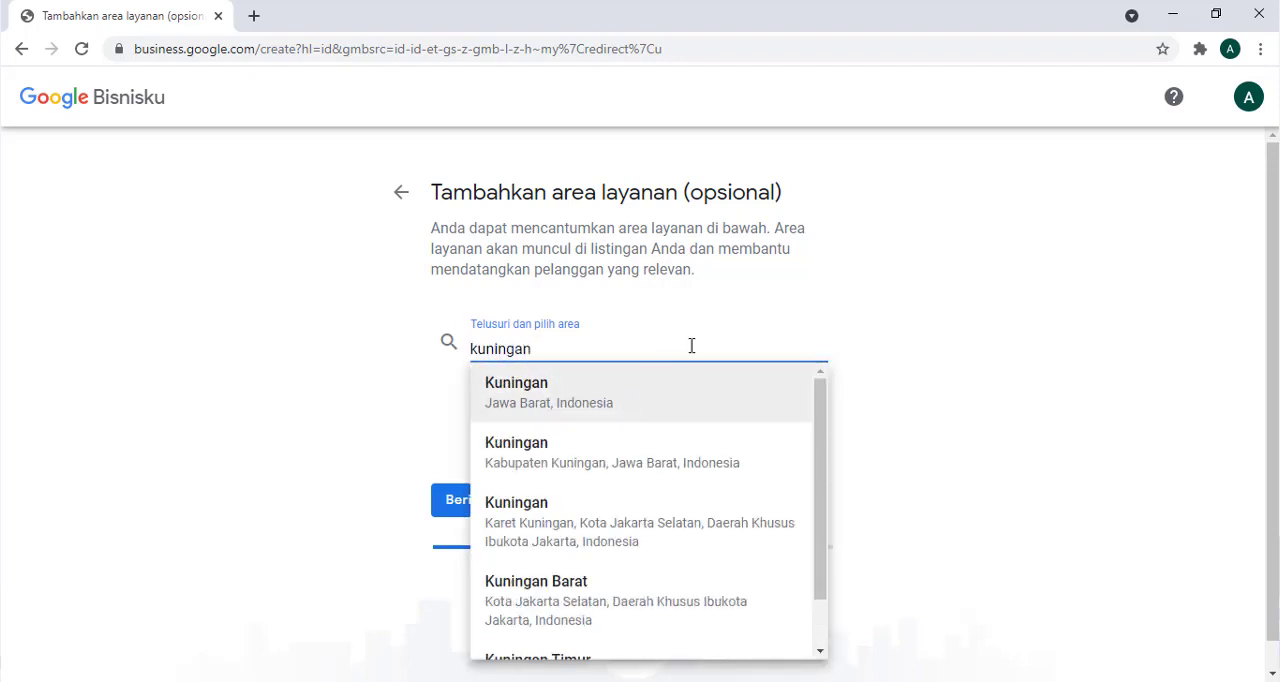
pyautogui.click(622, 405)
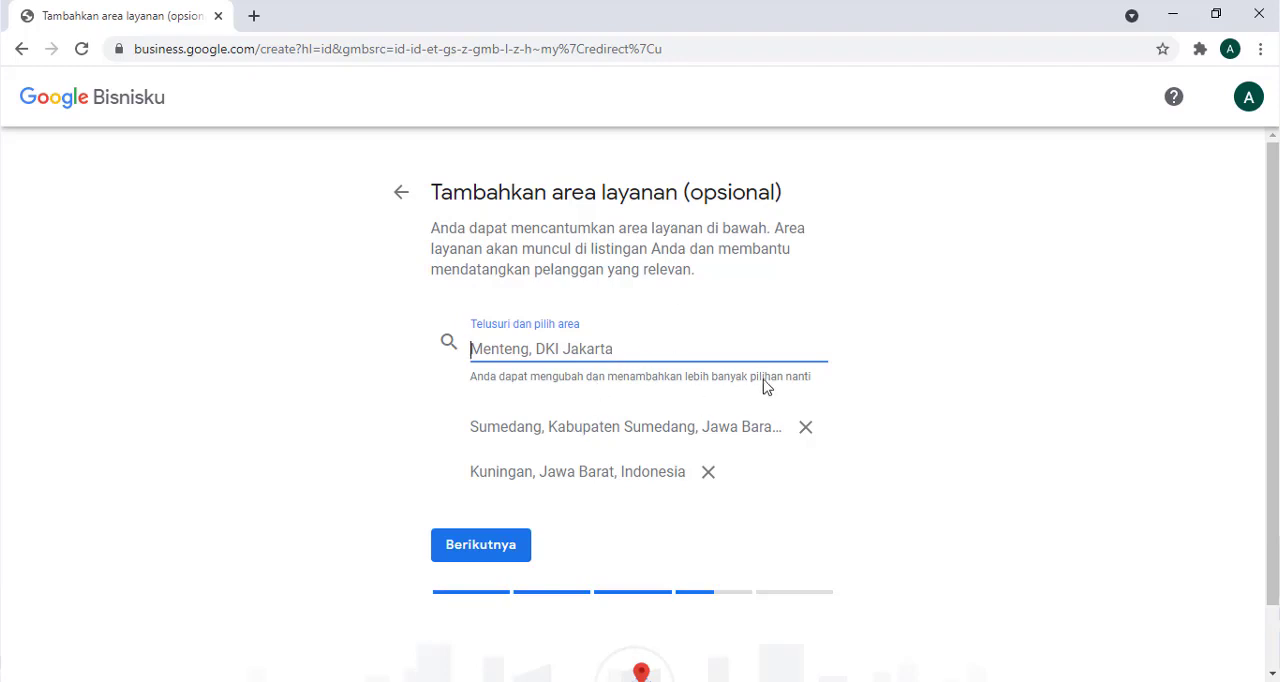
pyautogui.write('cireb')
pyautogui.click(603, 438)
pyautogui.click(626, 449)
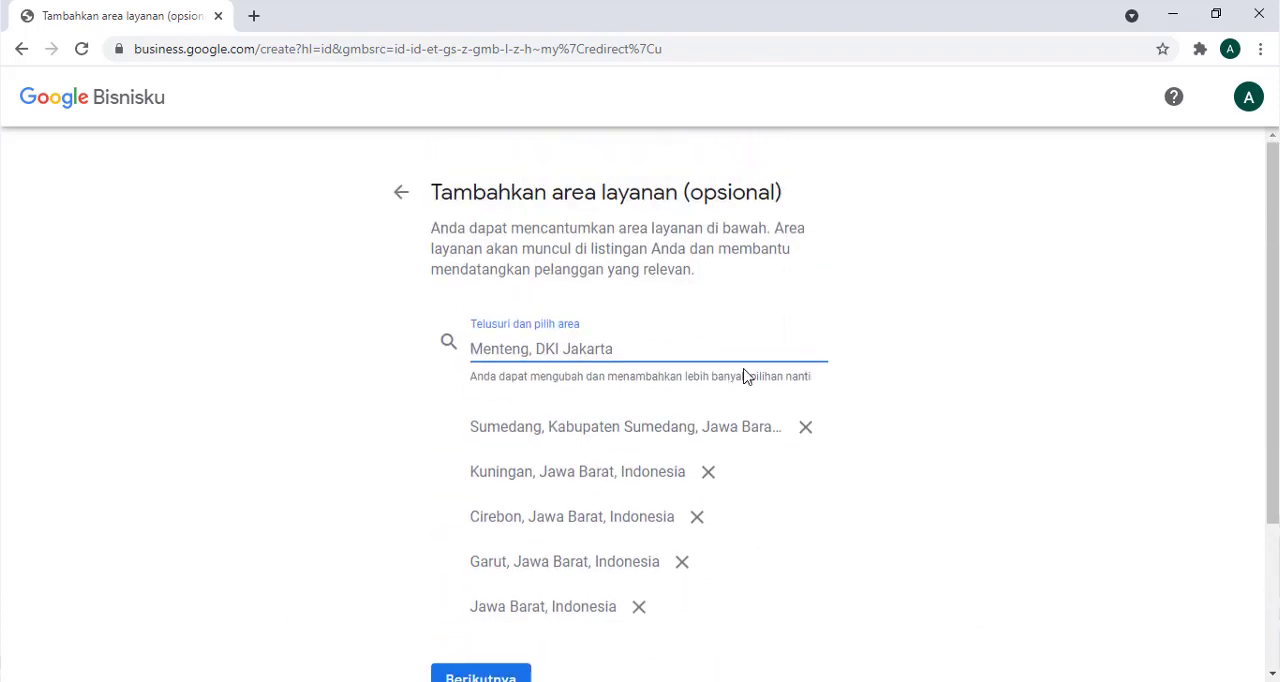
pyautogui.scroll(-1, 743, 376)
pyautogui.click(462, 590)
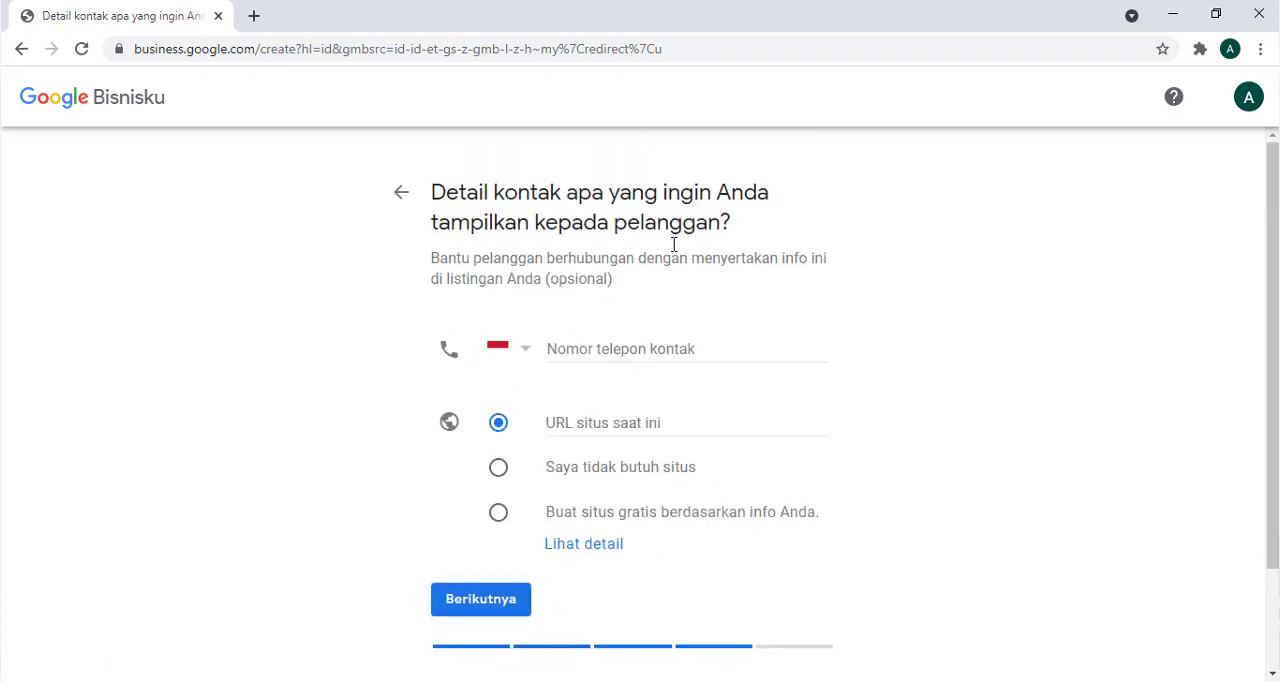
# - Enter the business contact phone number, choose to create a free website from the business info, and continue
pyautogui.click(645, 352)
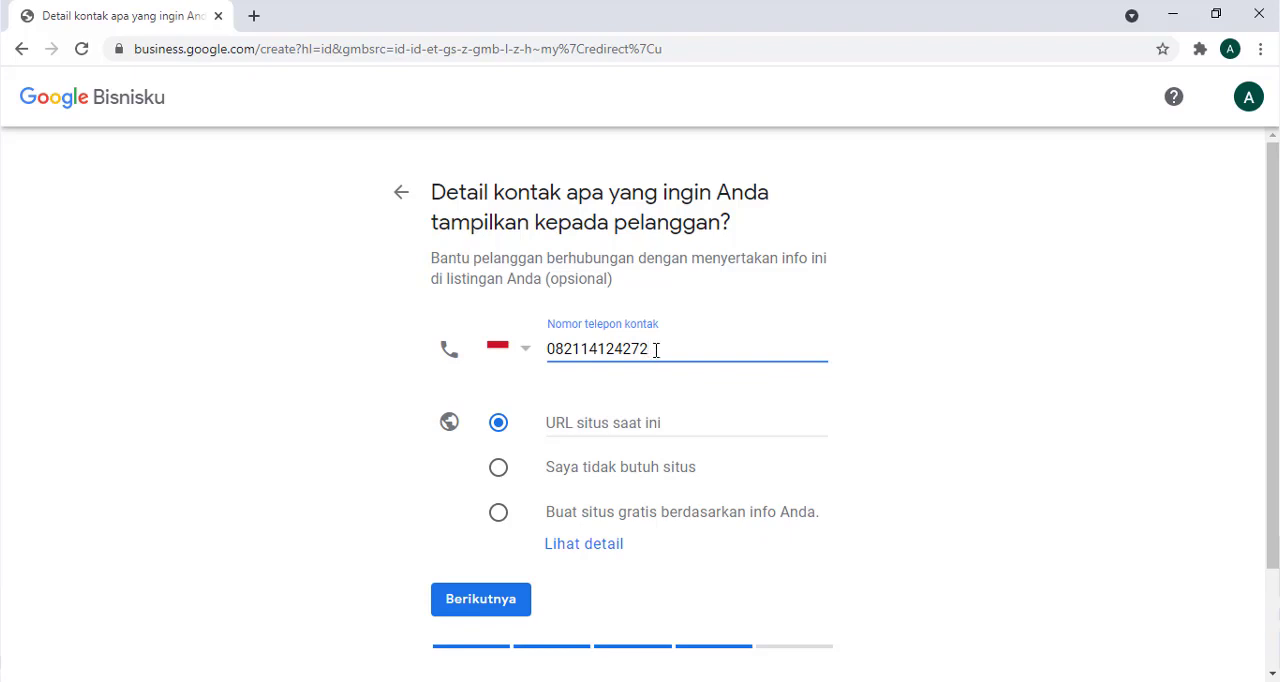
pyautogui.click(498, 514)
pyautogui.scroll(-1, 486, 512)
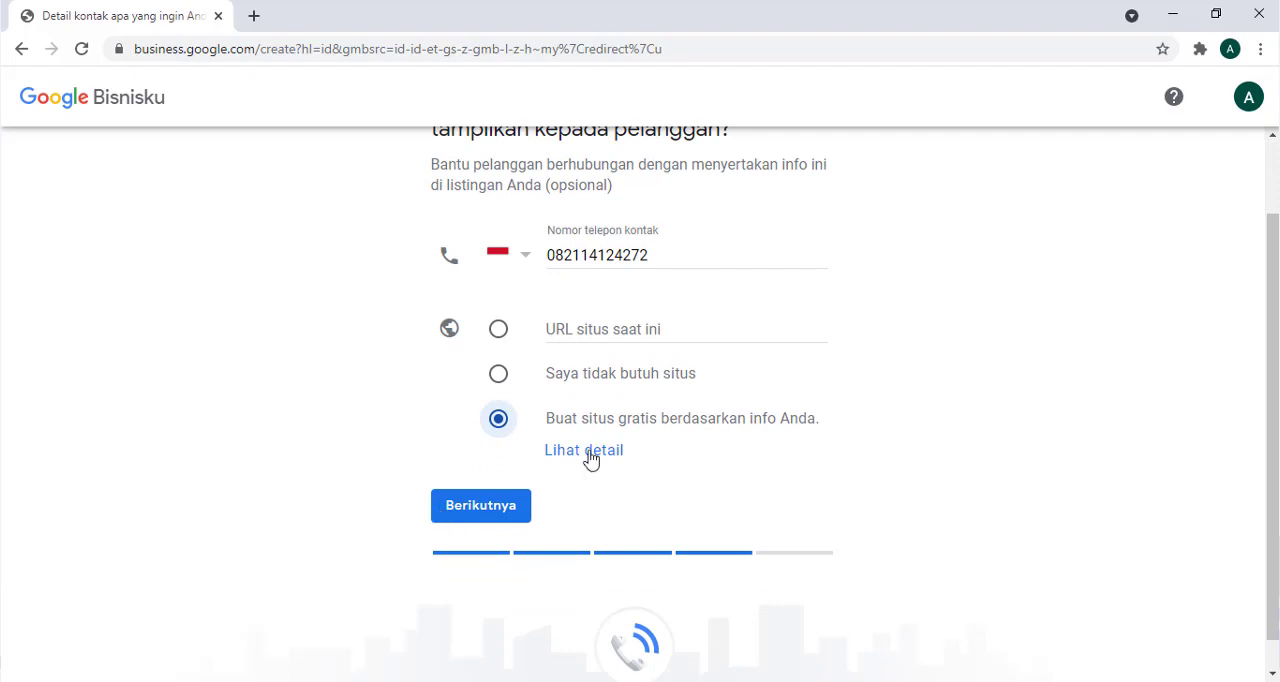
pyautogui.click(502, 522)
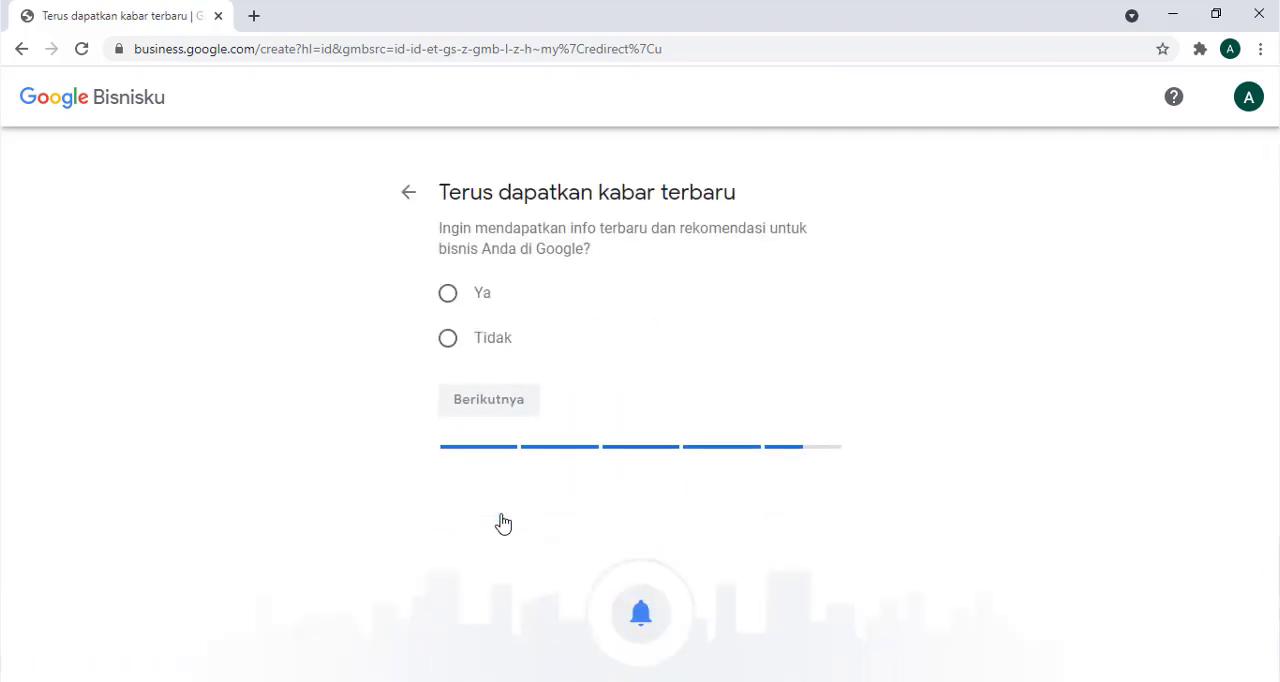
# - Opt in to Google updates and recommendations with Ya and finish the business listing
pyautogui.click(449, 302)
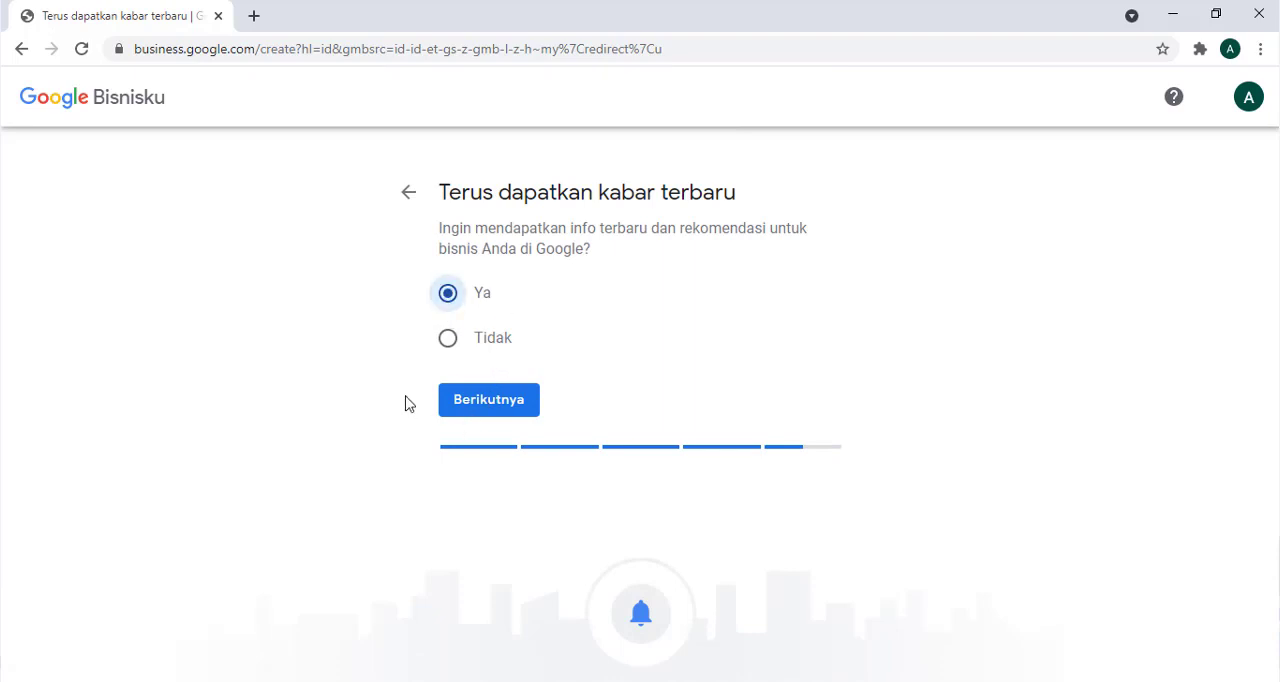
pyautogui.click(458, 404)
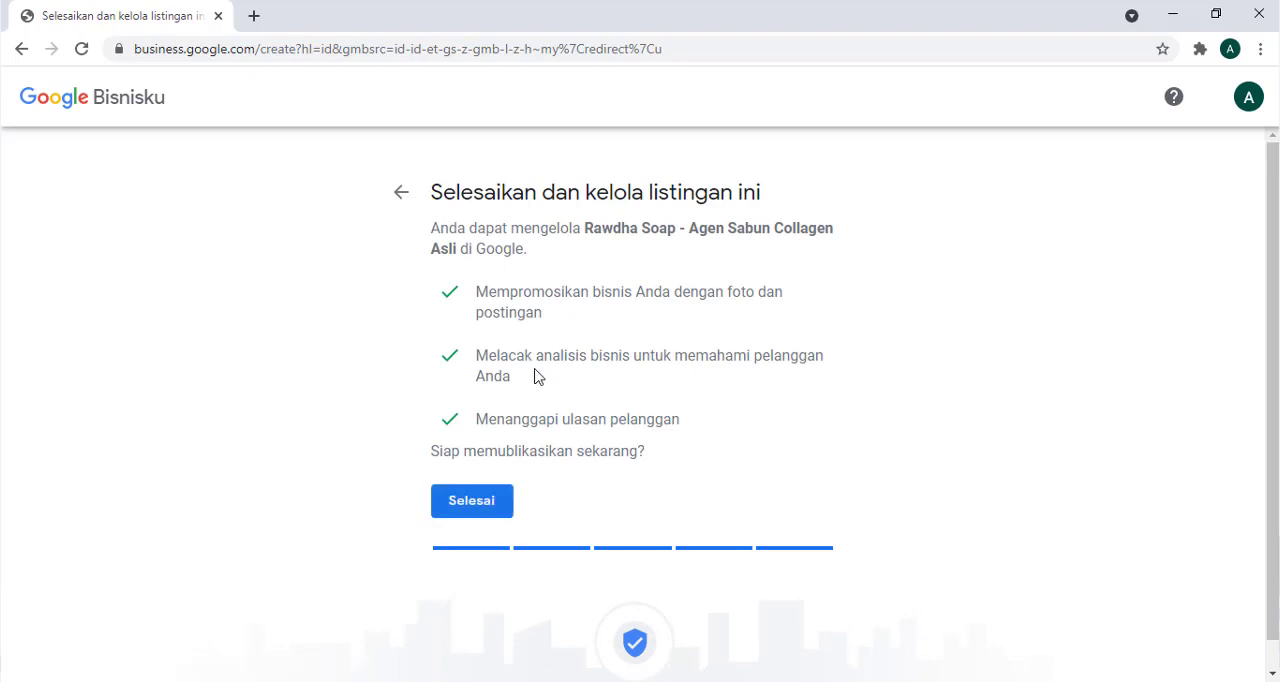
pyautogui.click(489, 509)
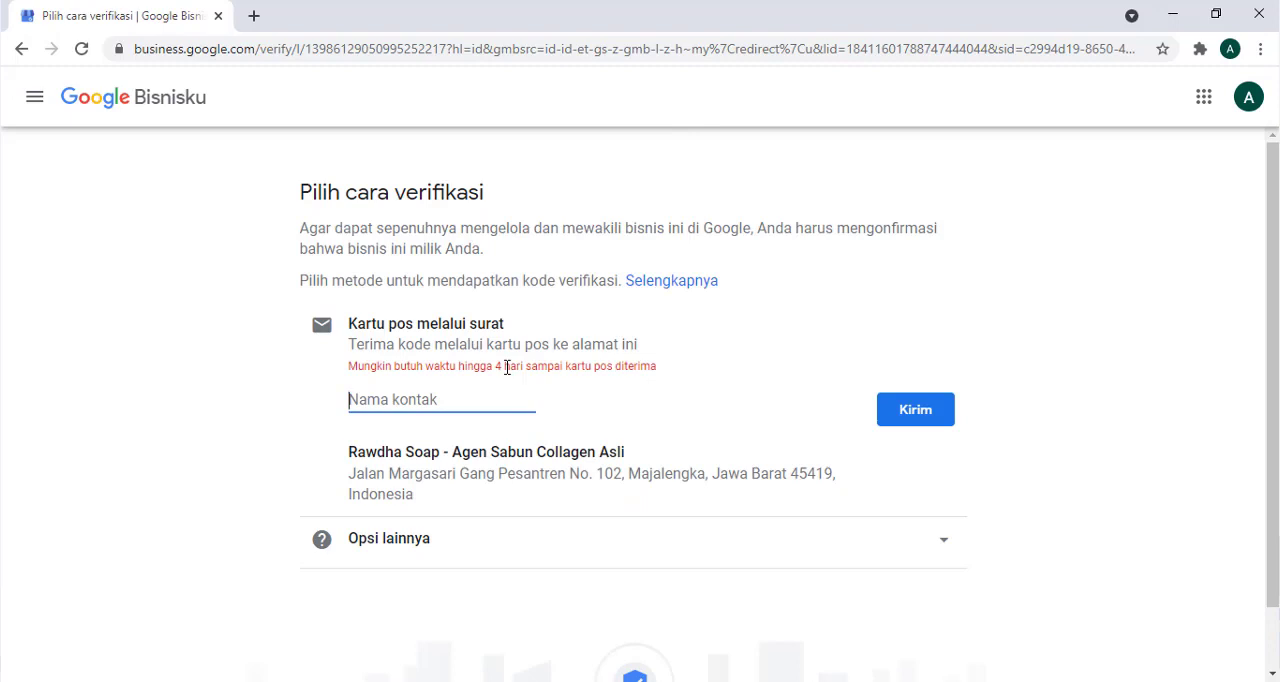
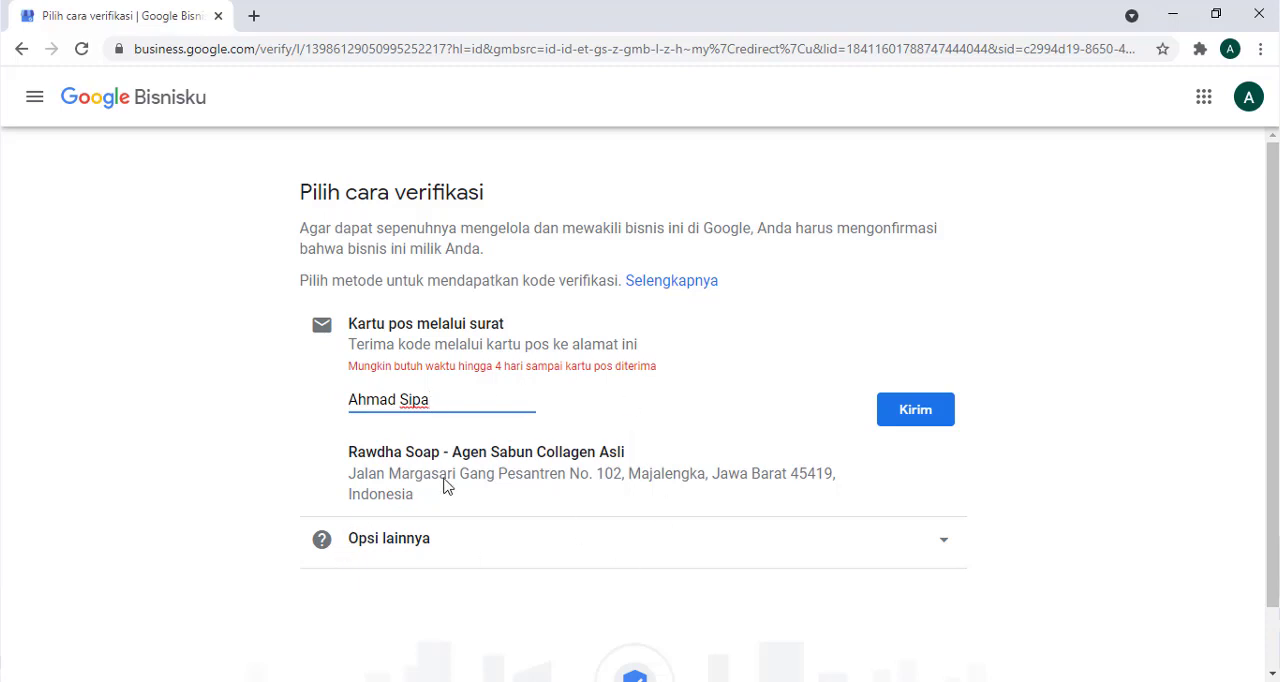
# - Enter the contact's name for postcard verification, send the postcard request, and continue to the business profile setup
pyautogui.click(917, 412)
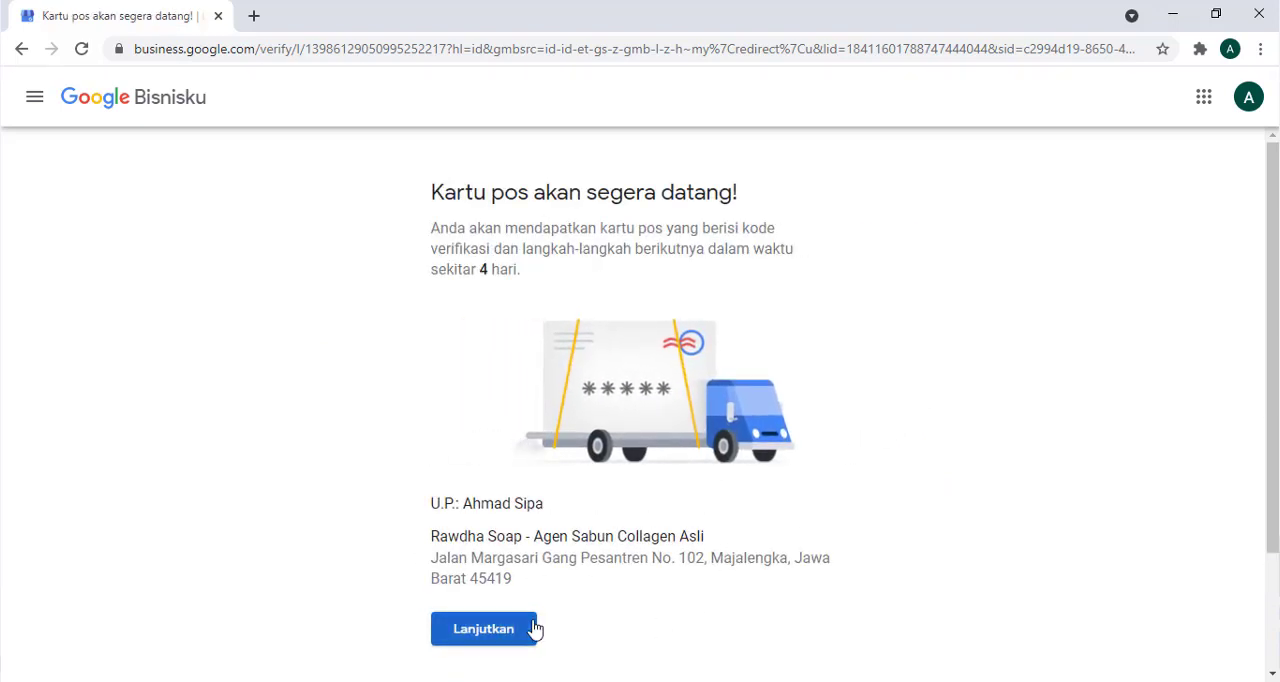
pyautogui.click(517, 649)
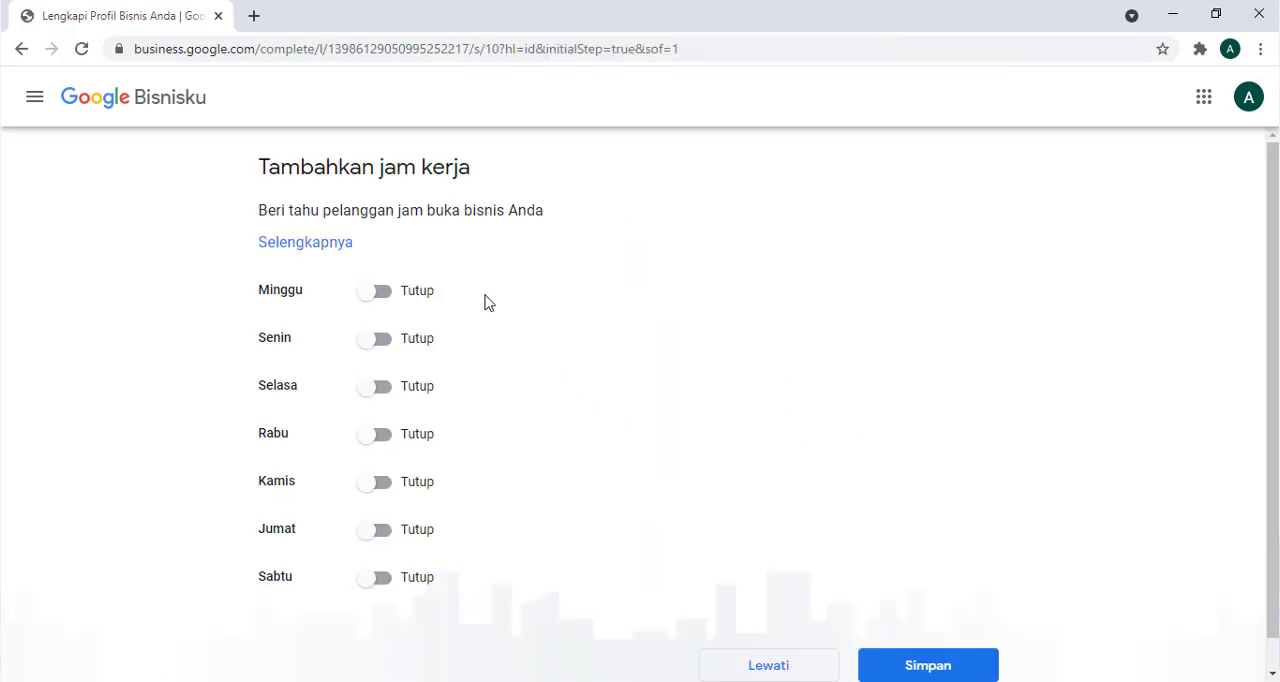
# - Mark the business as open on all seven days, from Minggu to Sabtu
pyautogui.click(380, 290)
pyautogui.click(378, 340)
pyautogui.click(380, 388)
pyautogui.click(380, 436)
pyautogui.click(378, 482)
pyautogui.click(378, 530)
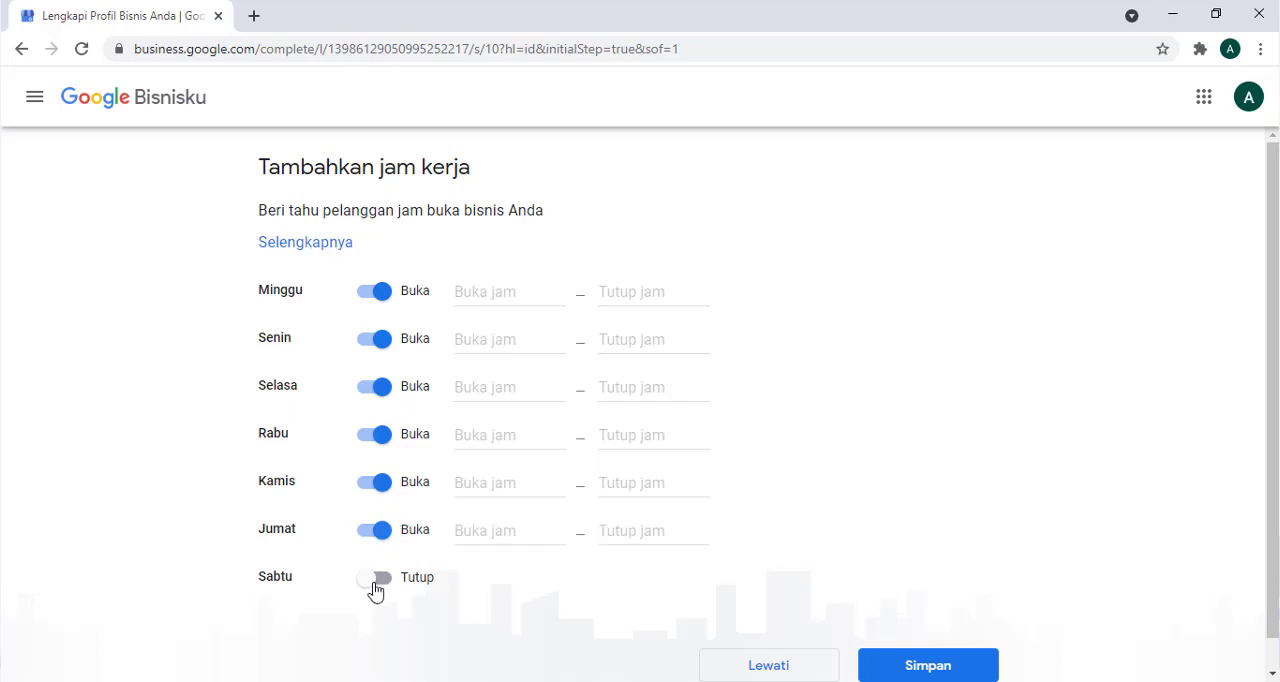
pyautogui.click(378, 578)
# - Set the hours of all seven days to 24 jam and save them, and save the messaging feature with Menerima Pesan on
pyautogui.click(493, 293)
pyautogui.click(498, 333)
pyautogui.click(500, 340)
pyautogui.click(502, 376)
pyautogui.click(503, 386)
pyautogui.click(507, 430)
pyautogui.click(508, 432)
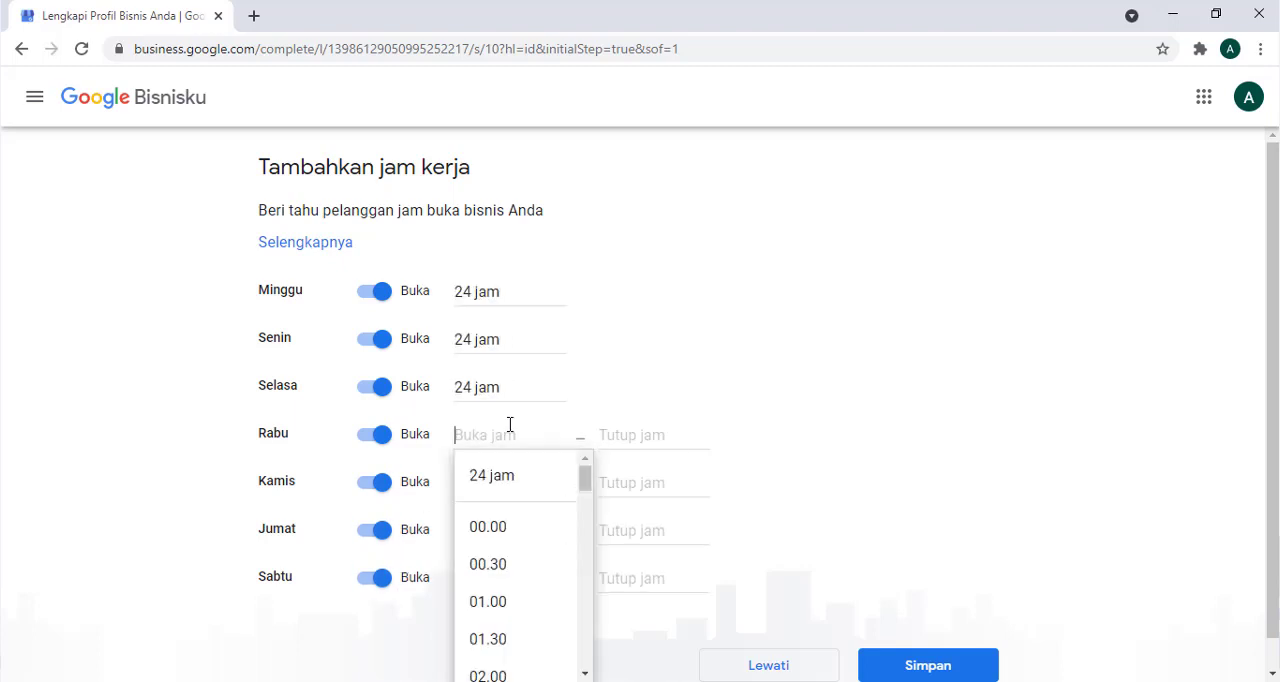
pyautogui.click(514, 476)
pyautogui.click(510, 482)
pyautogui.click(506, 521)
pyautogui.click(503, 571)
pyautogui.click(503, 577)
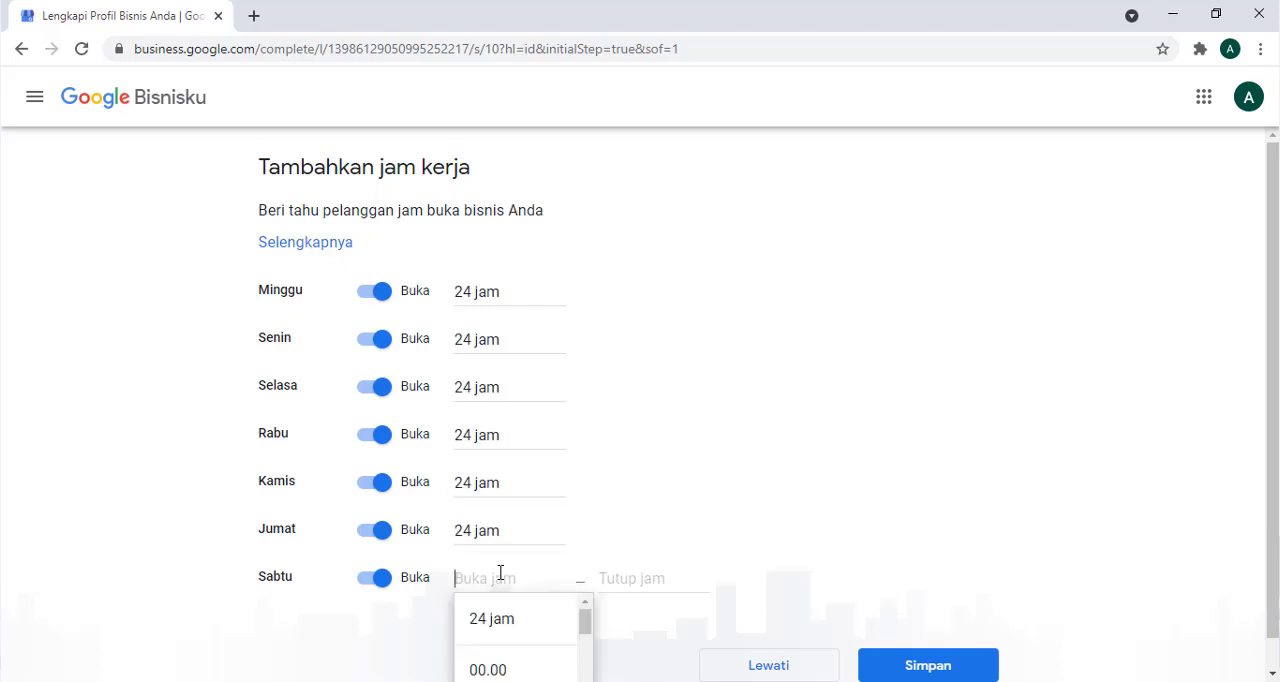
pyautogui.click(494, 617)
pyautogui.scroll(-1, 890, 447)
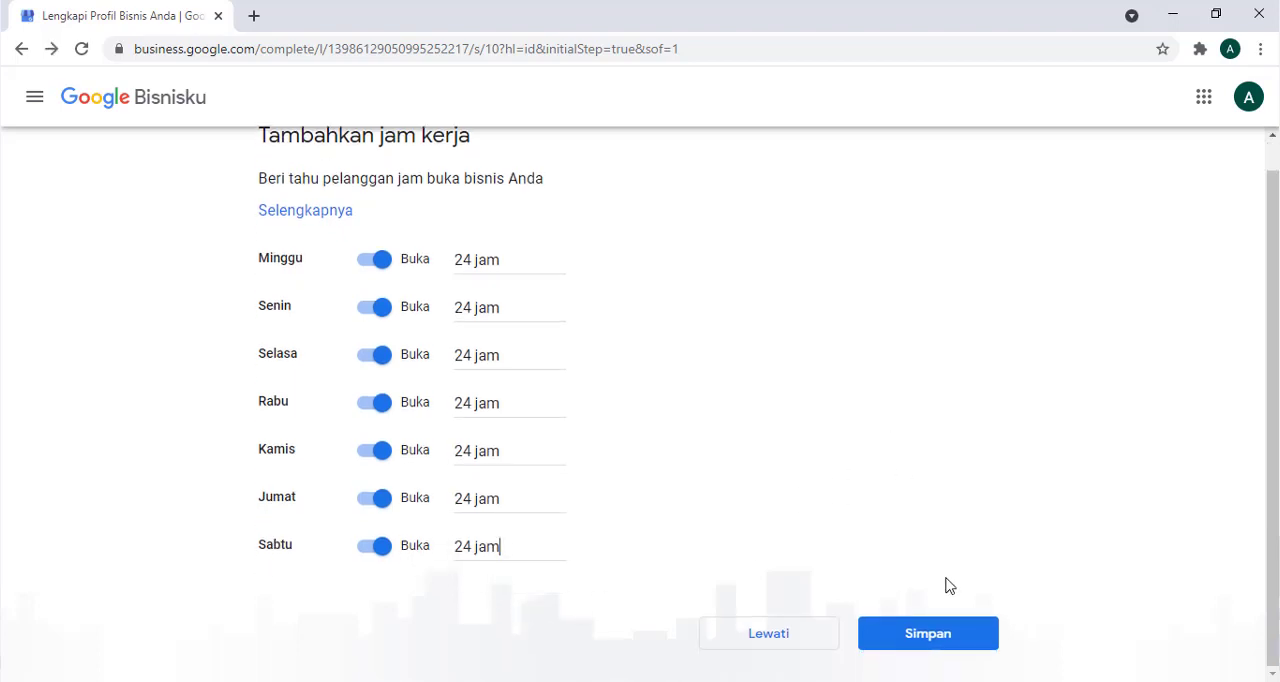
pyautogui.click(966, 651)
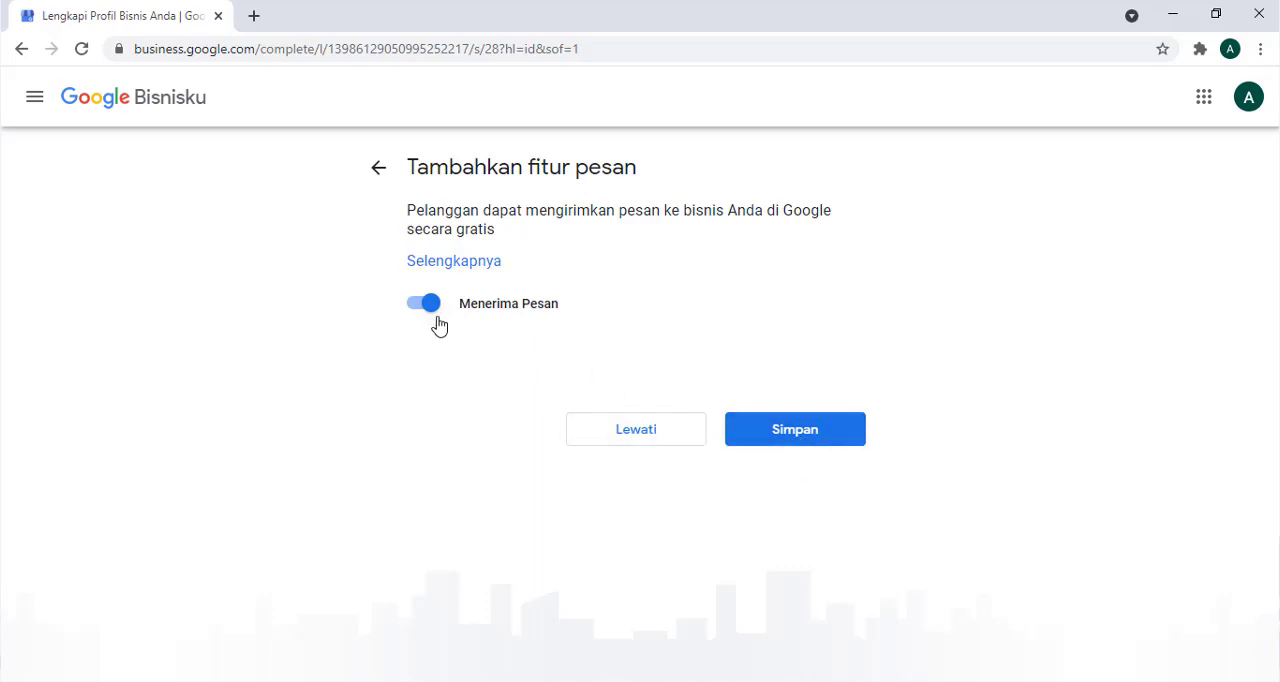
pyautogui.click(800, 441)
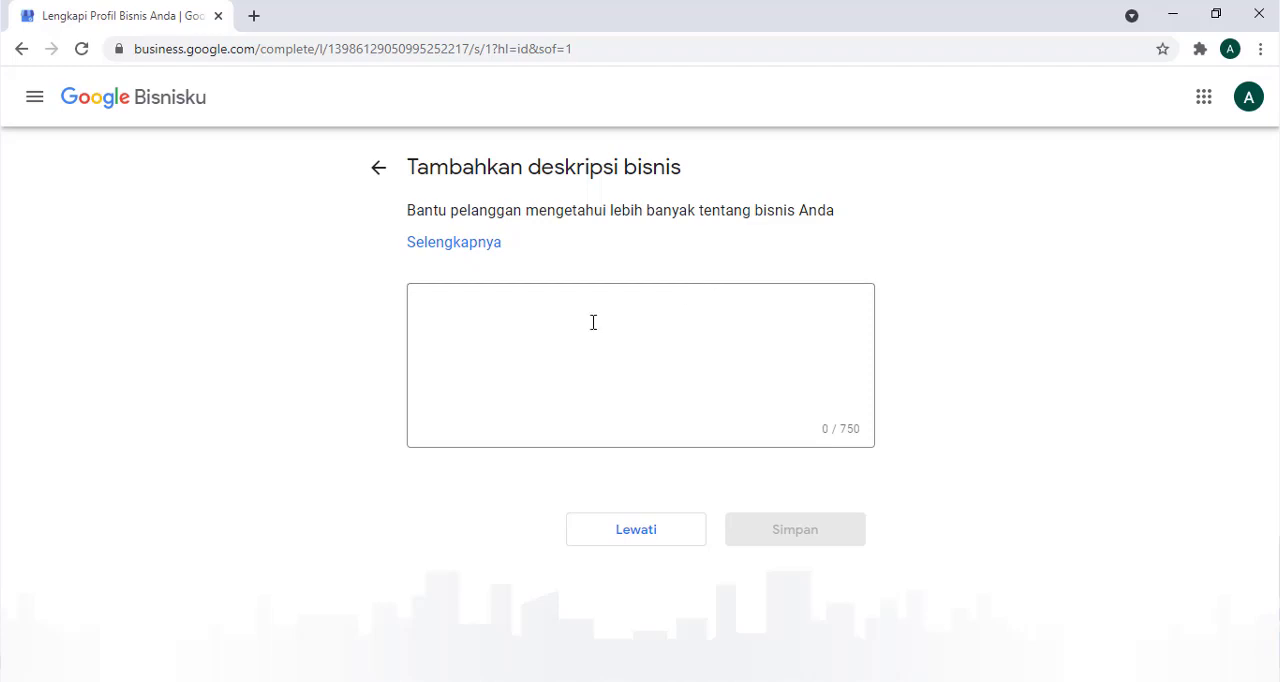
# - Copy the soap keyword list from the Notepad note into the business description, remove the trailing blank line, and save it
pyautogui.click(528, 329)
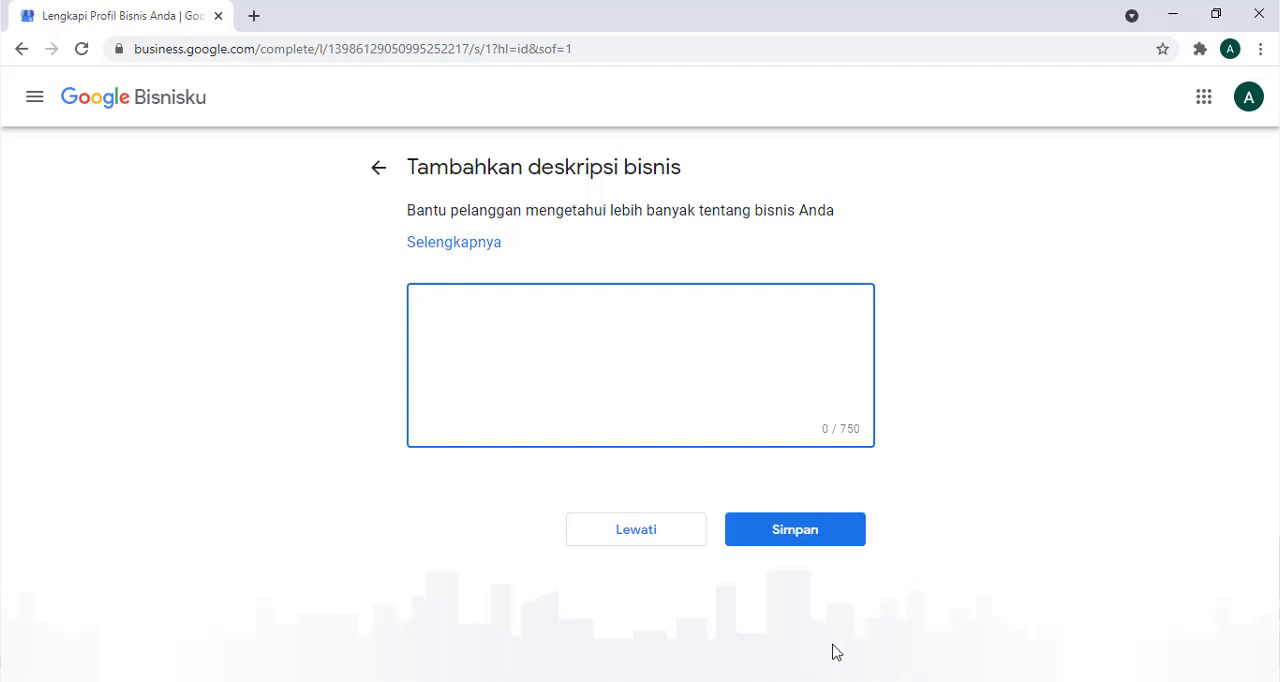
pyautogui.click(760, 680)
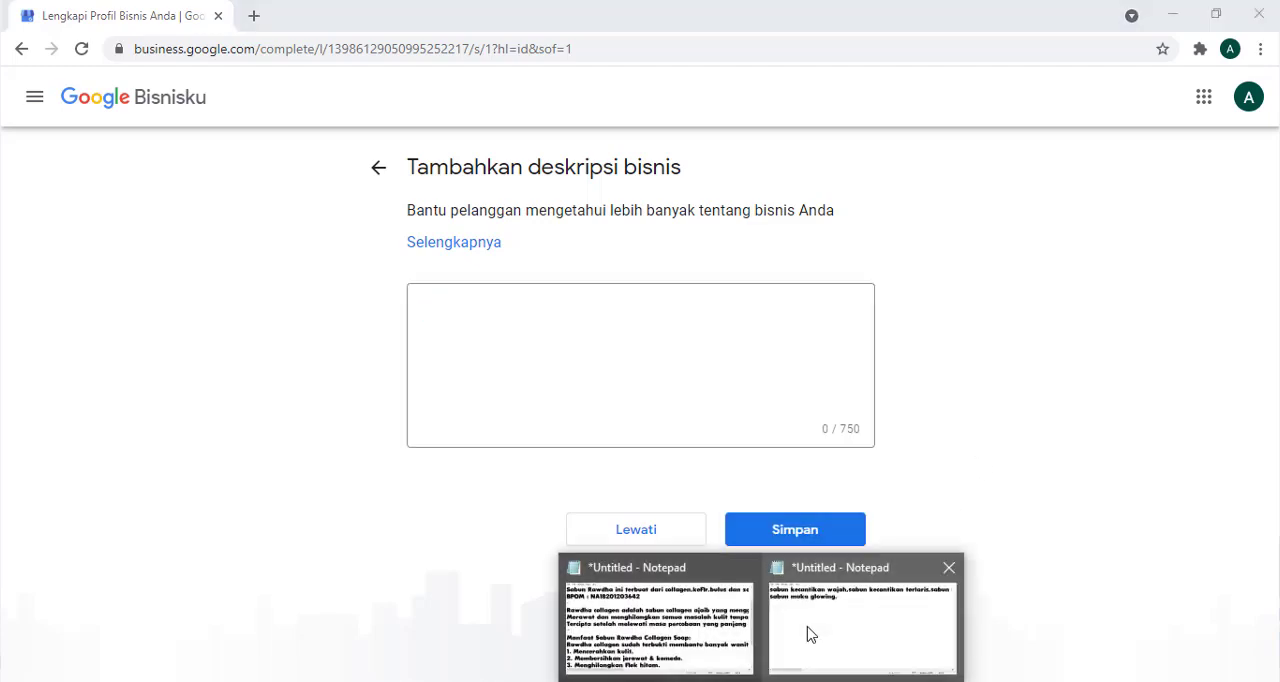
pyautogui.click(808, 630)
pyautogui.hotkey('ctrl', 'a')
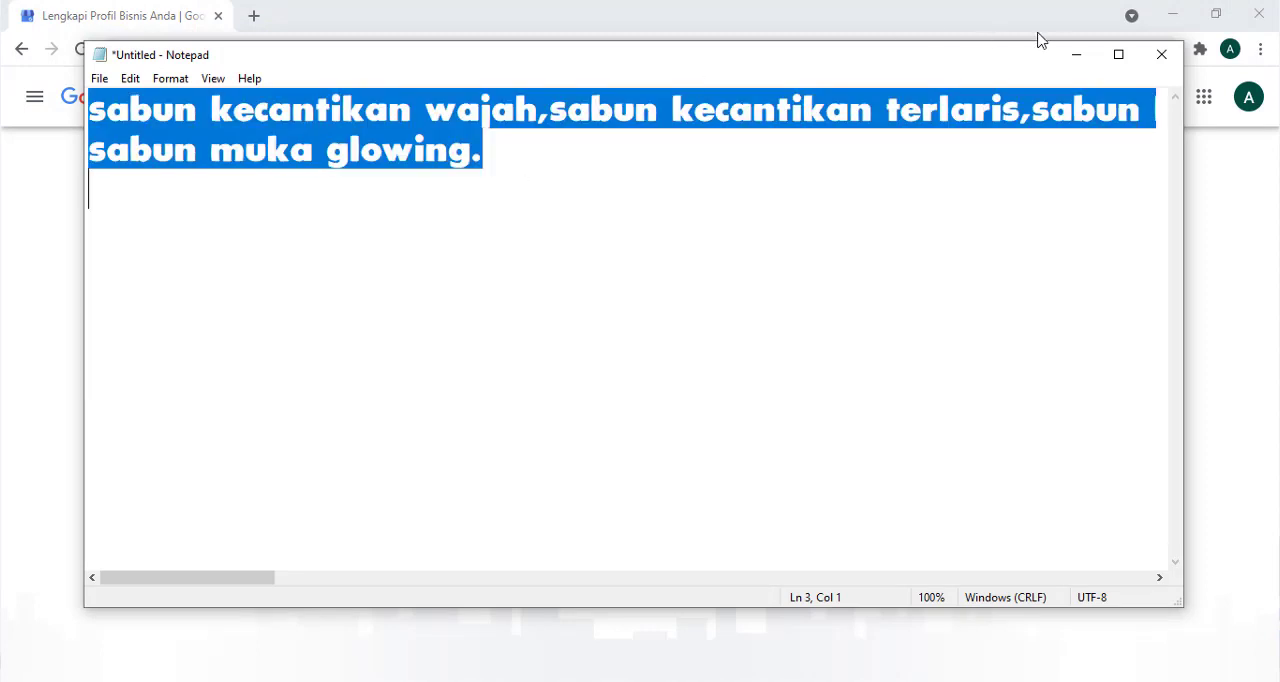
pyautogui.click(1077, 55)
pyautogui.hotkey('ctrl', 'v')
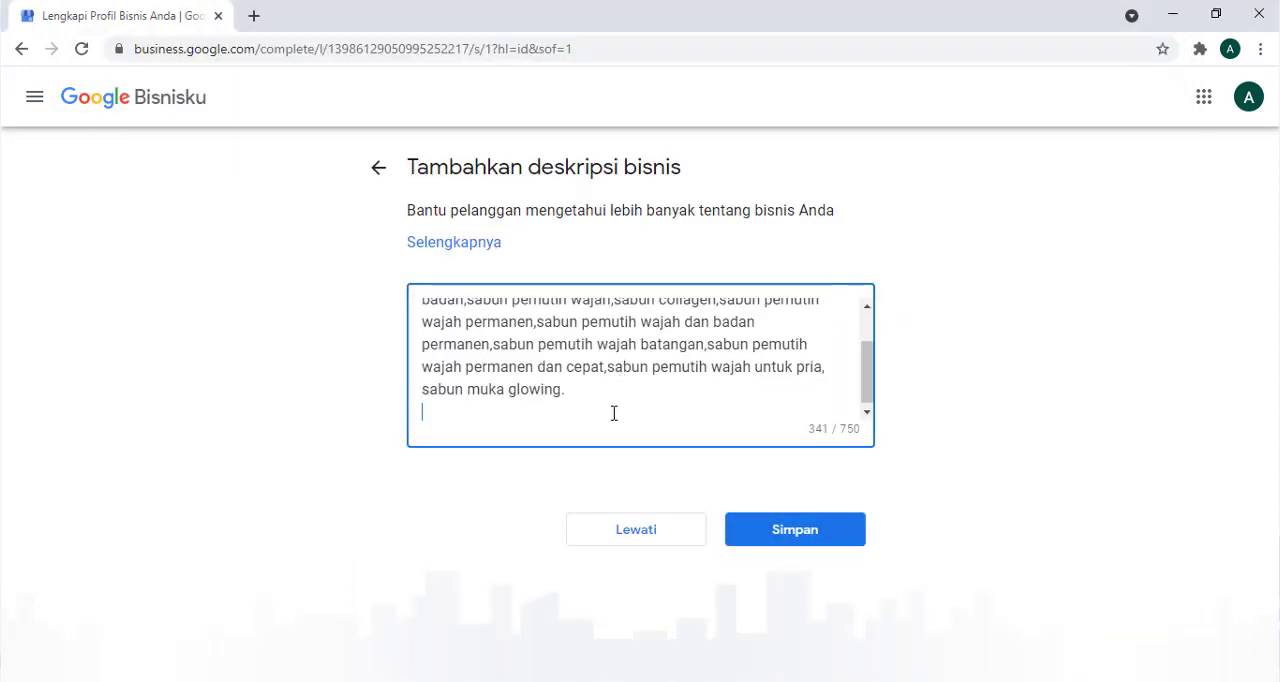
pyautogui.press('BackSpace')
pyautogui.scroll(1, 654, 417)
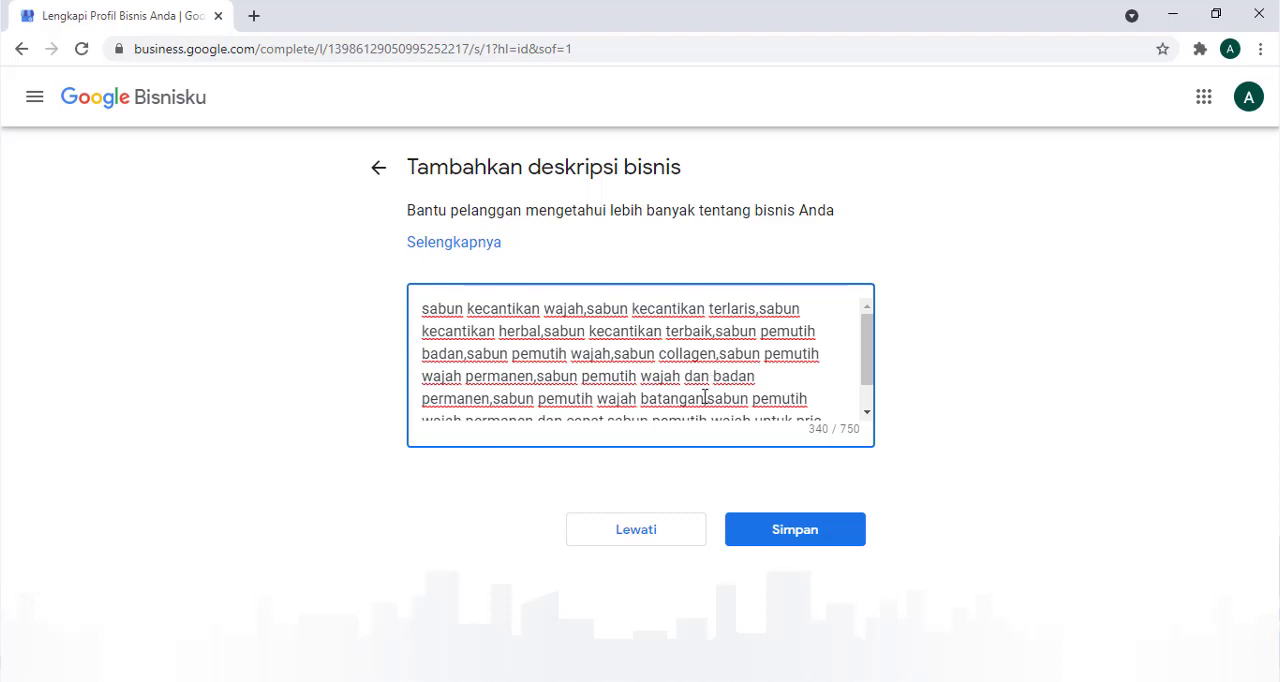
pyautogui.scroll(-1, 698, 383)
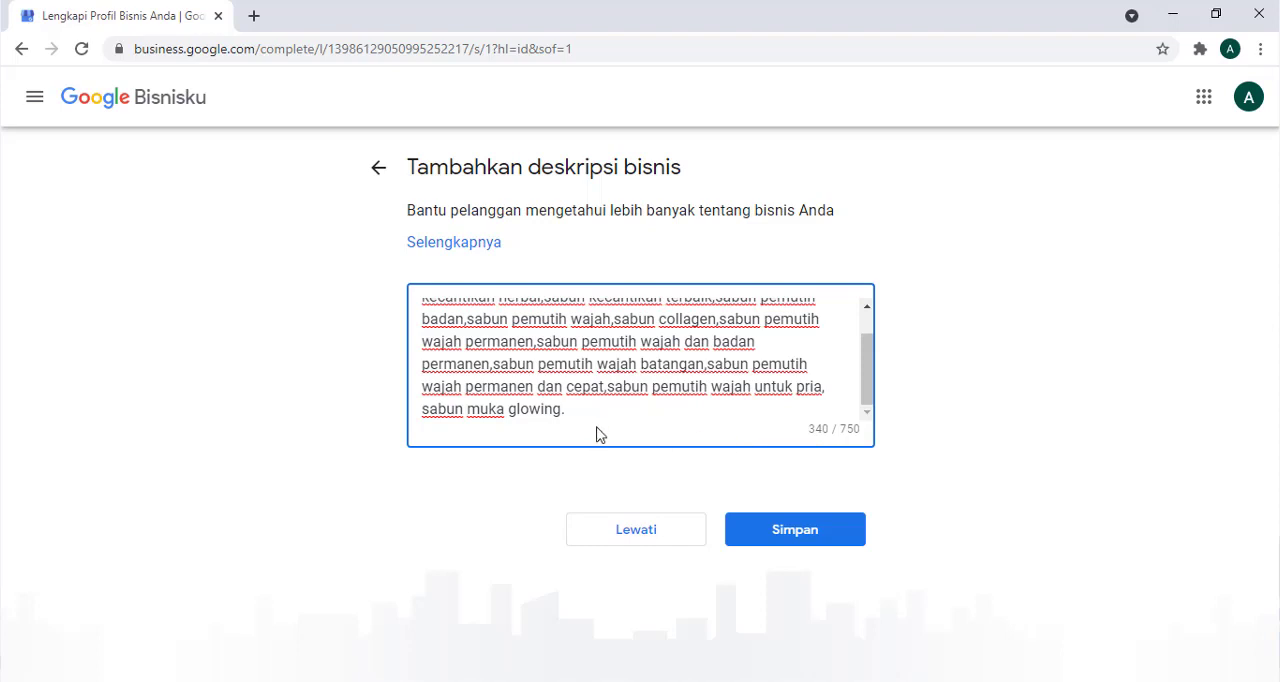
pyautogui.click(816, 539)
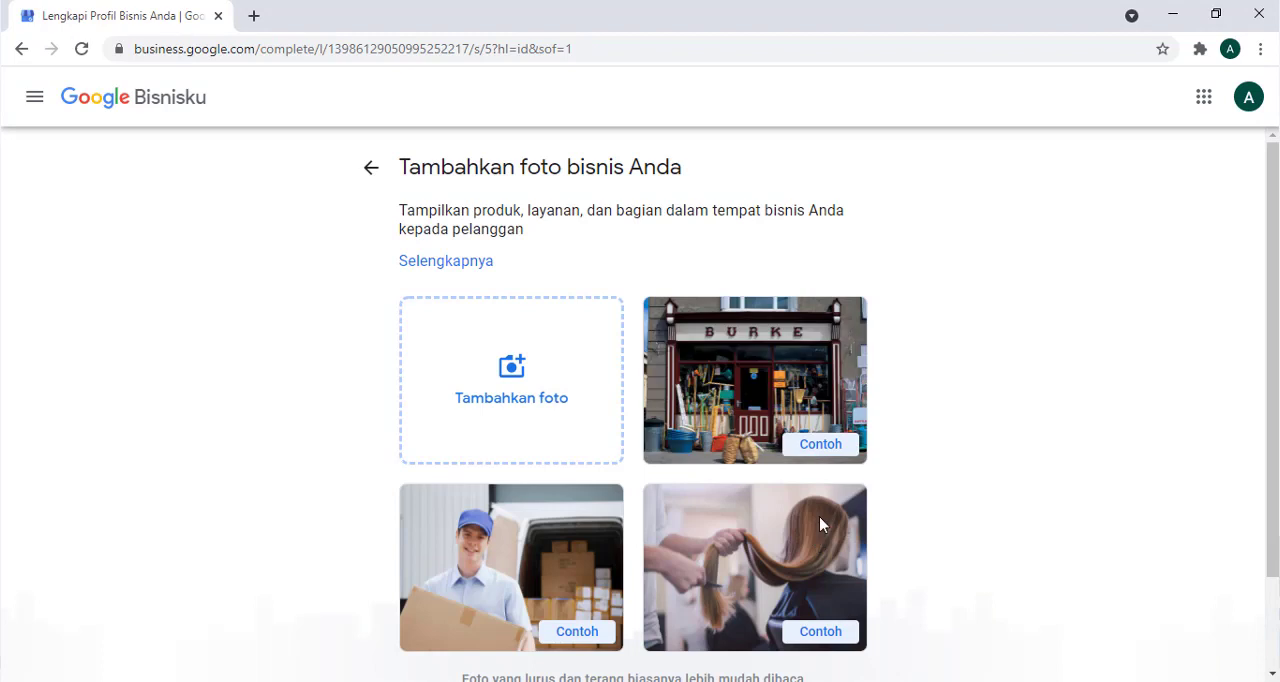
# - Start adding a business photo from the computer and open the FEED folder inside MARKETING KIT on the Desktop
pyautogui.click(518, 405)
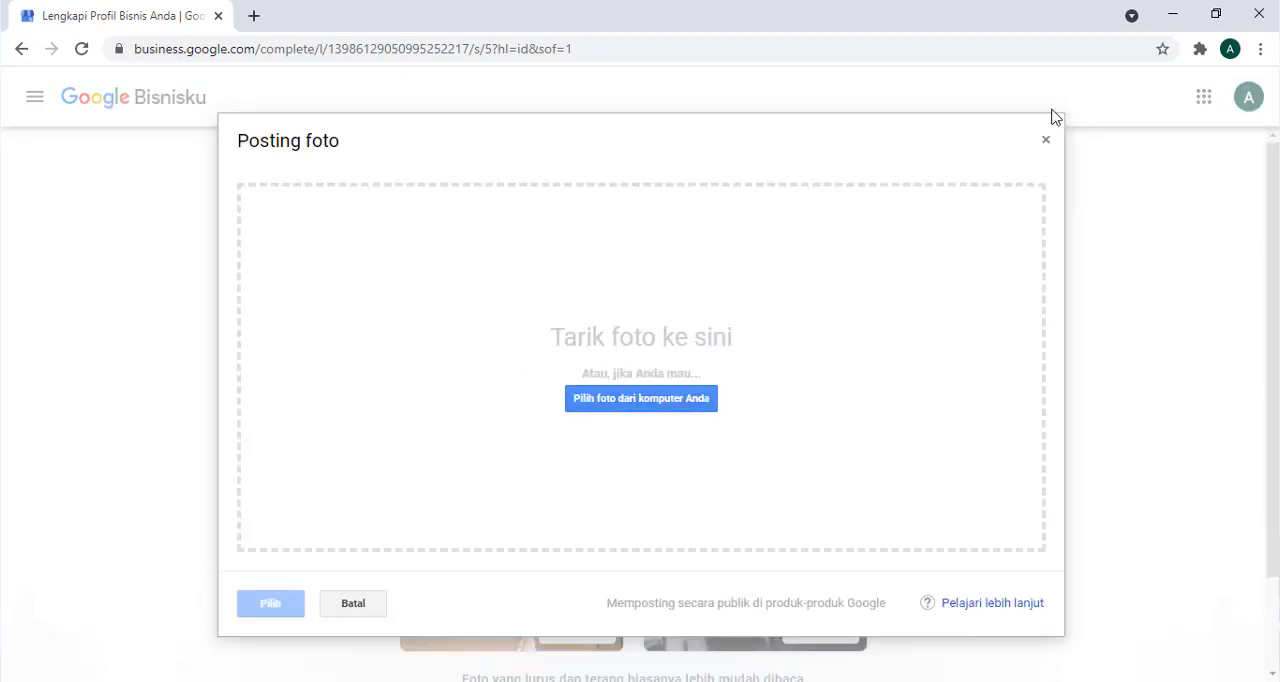
pyautogui.click(681, 398)
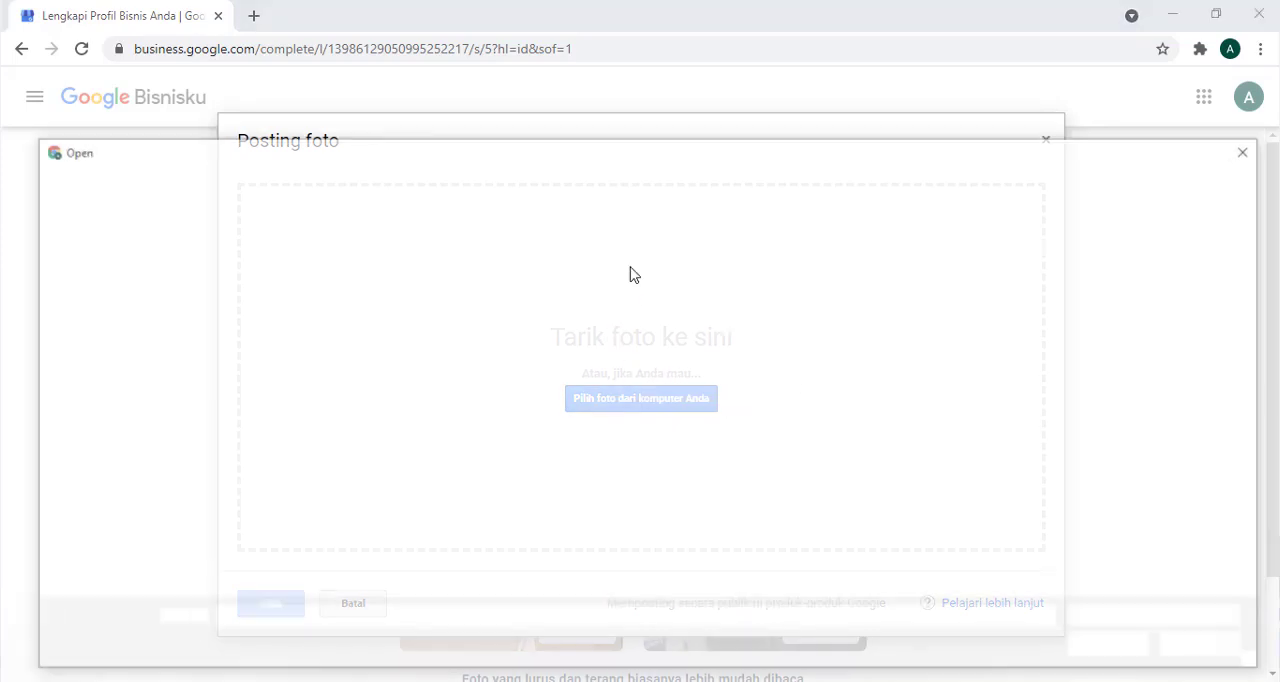
pyautogui.click(101, 283)
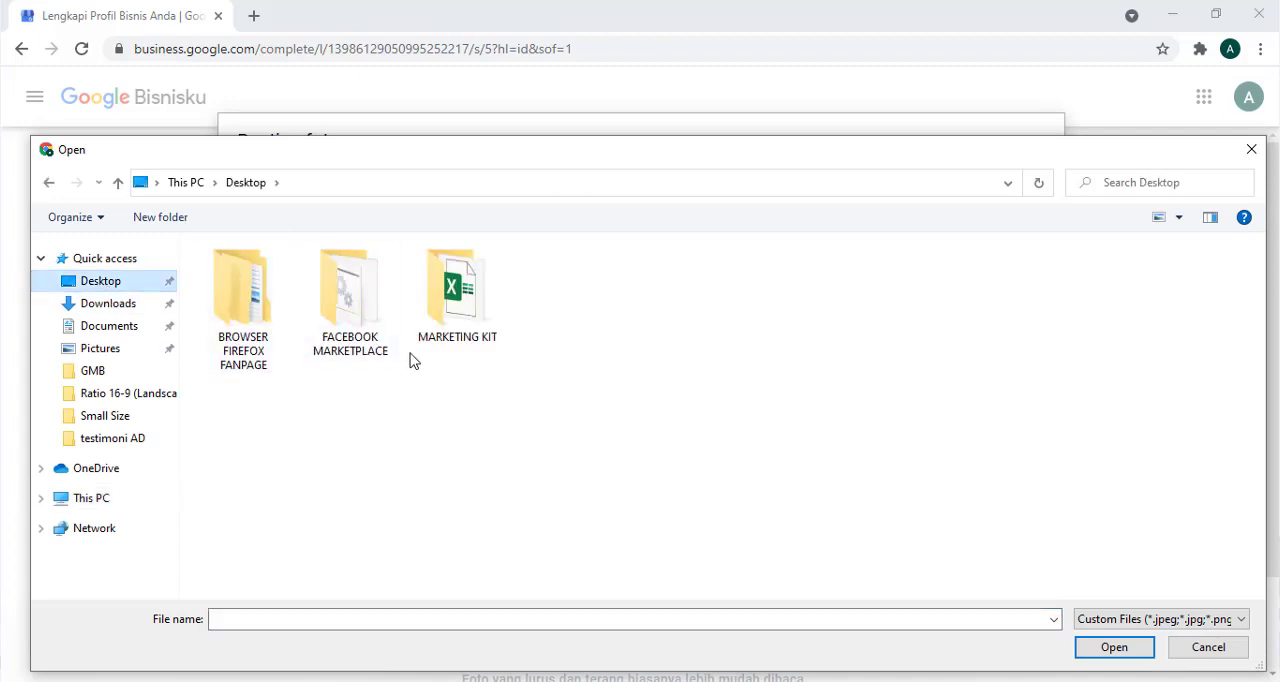
pyautogui.doubleClick(445, 335)
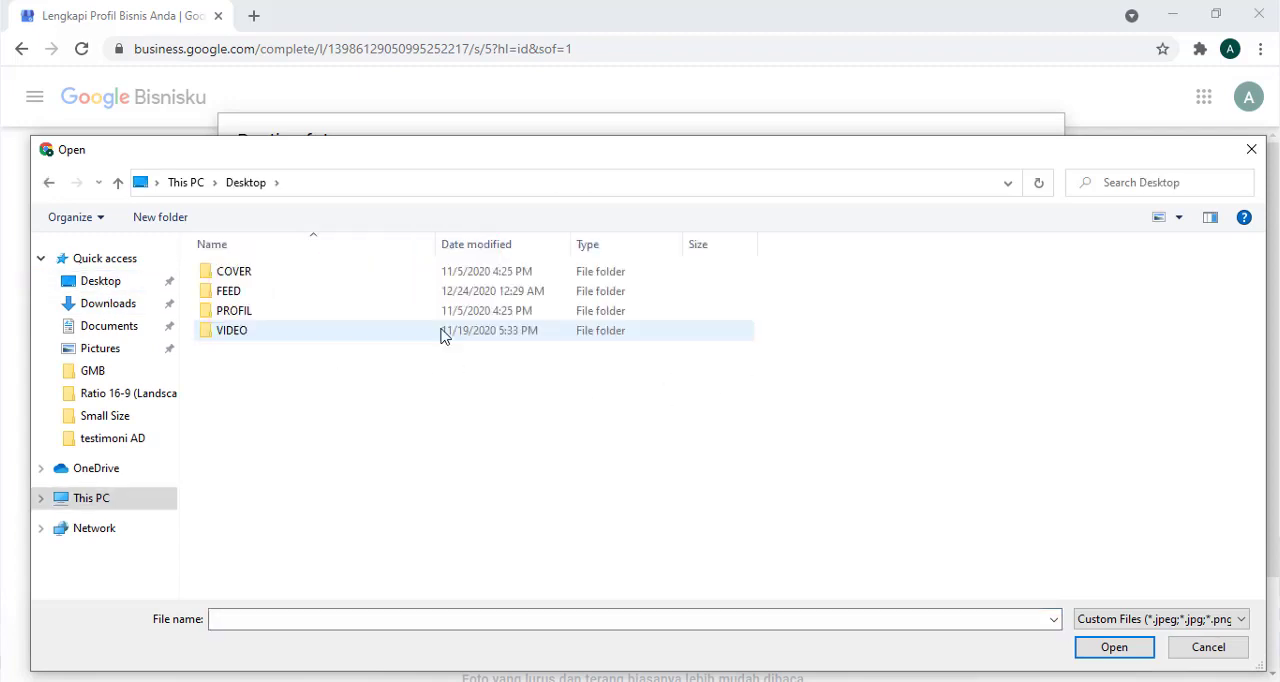
pyautogui.doubleClick(281, 285)
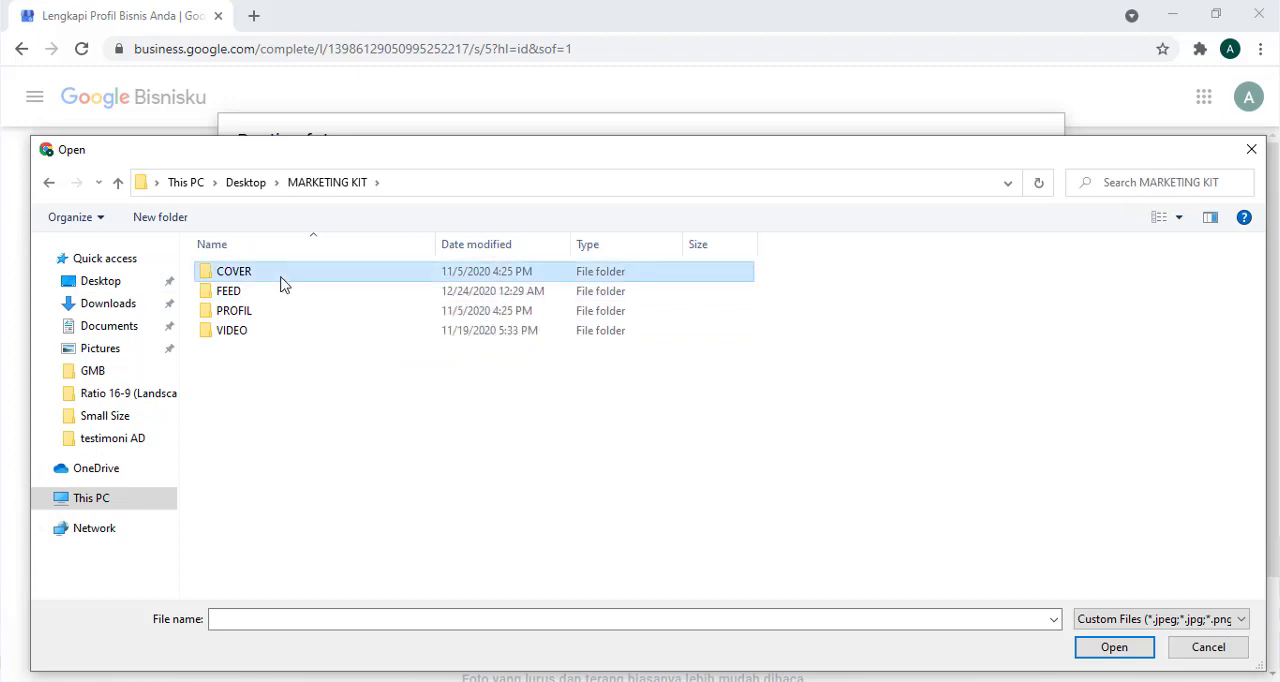
pyautogui.click(118, 183)
pyautogui.doubleClick(251, 292)
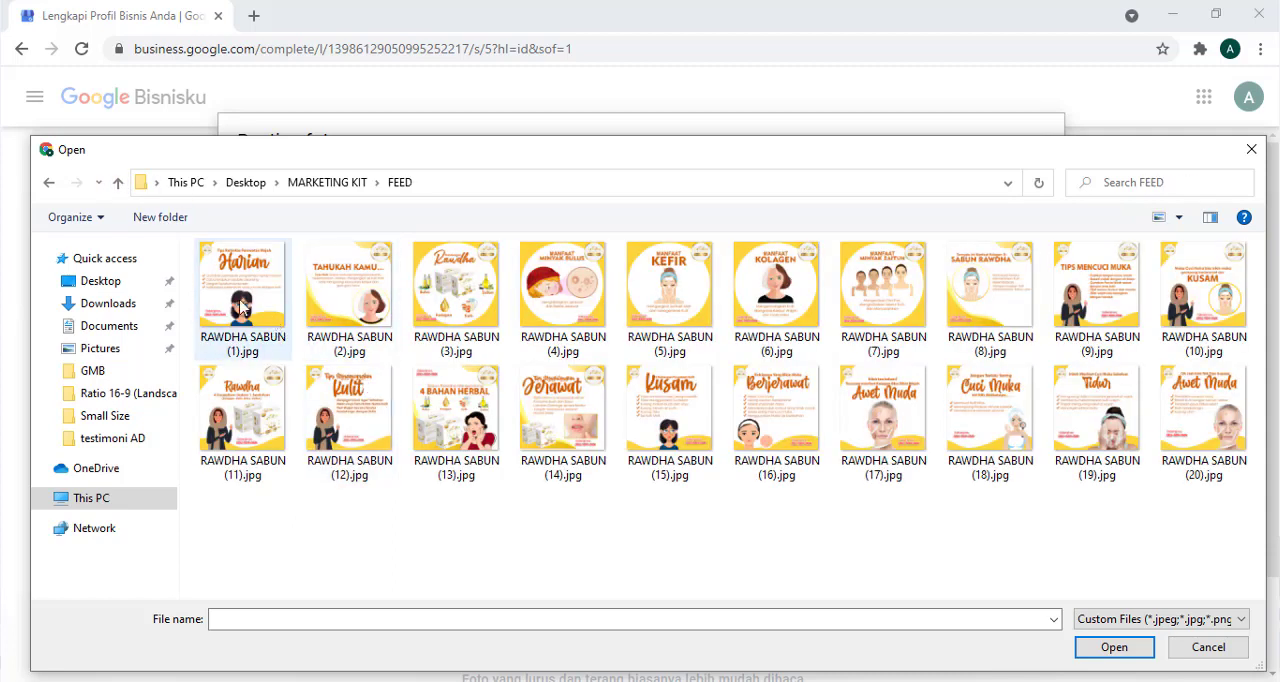
# - Examine the RAWDHA SABUN images in the FEED folder as extra large icons, and return to large icons
pyautogui.click(281, 330)
pyautogui.click(752, 444)
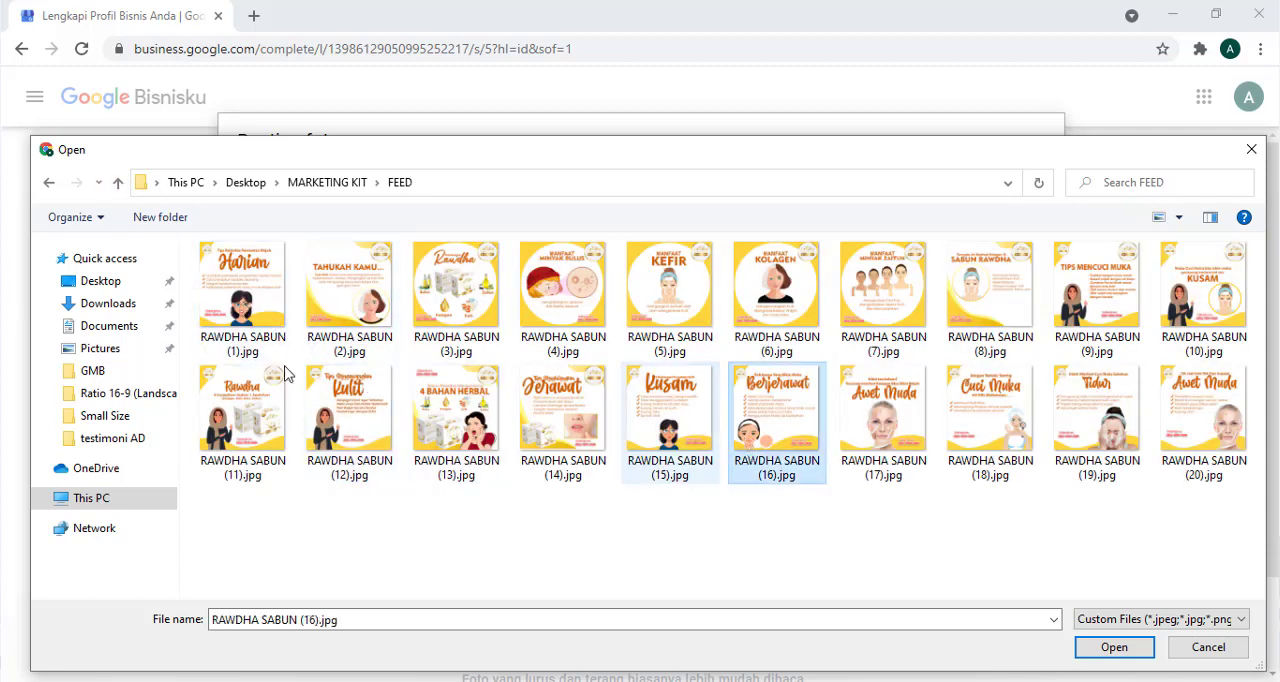
pyautogui.click(245, 295)
pyautogui.click(1179, 218)
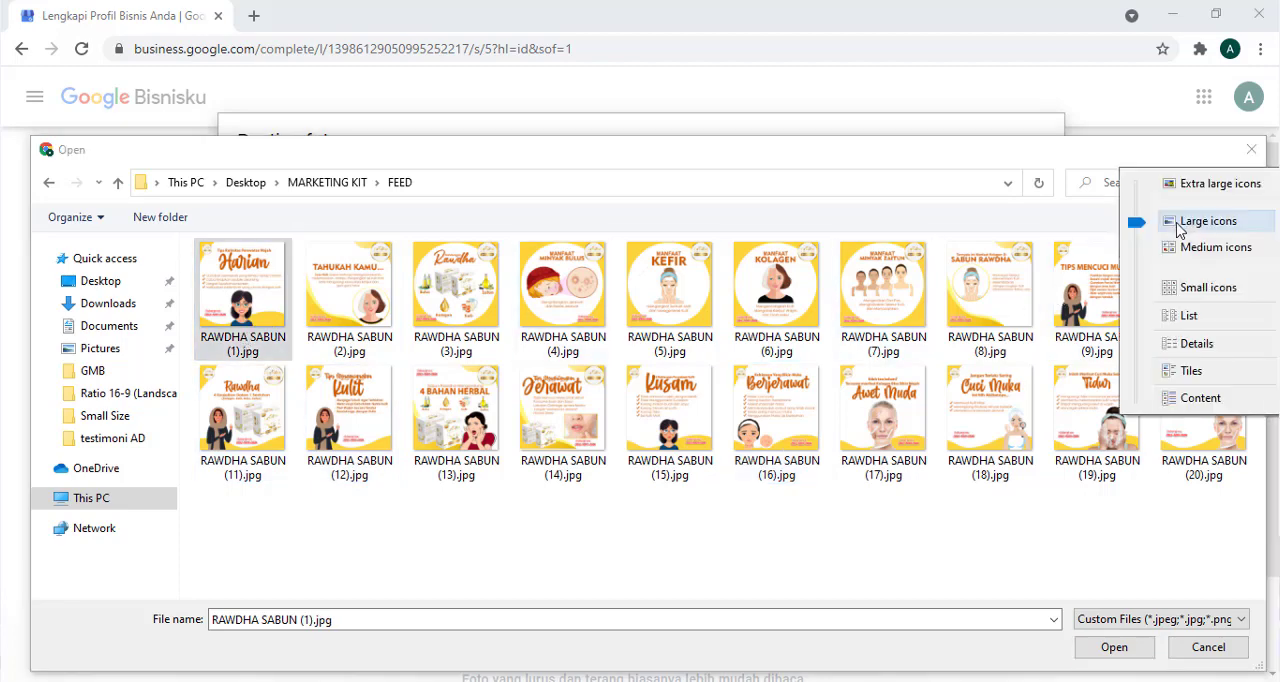
pyautogui.click(1195, 184)
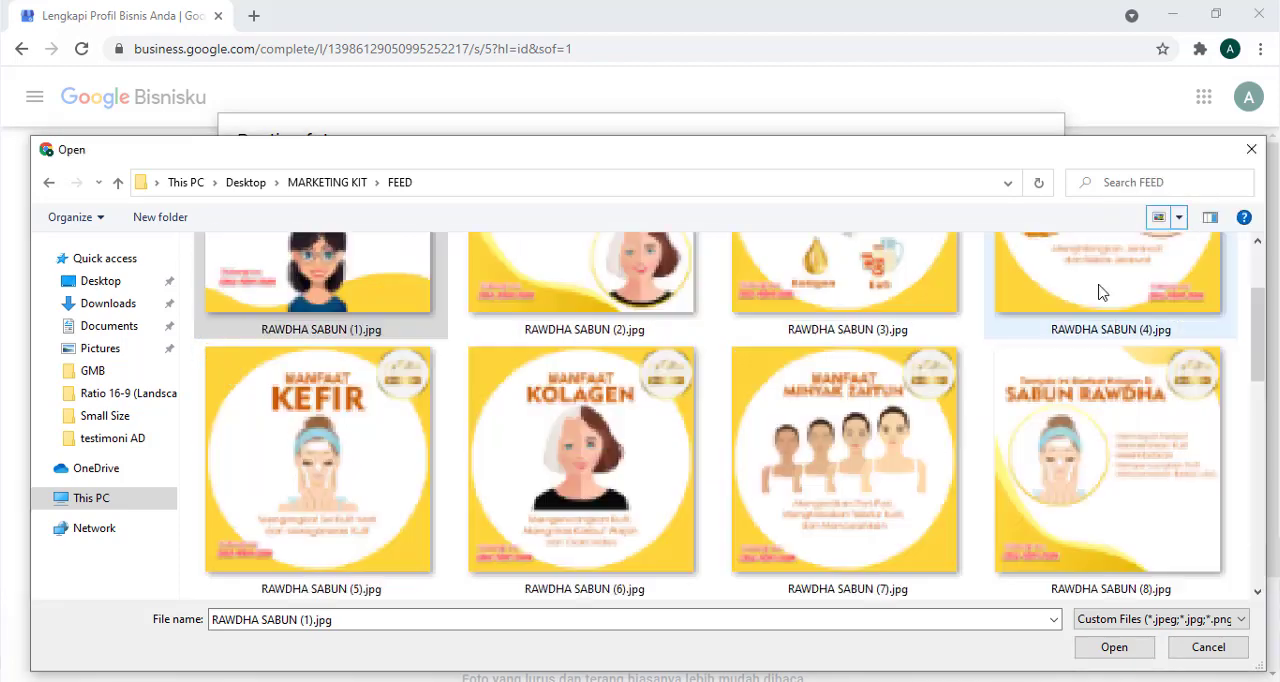
pyautogui.click(400, 558)
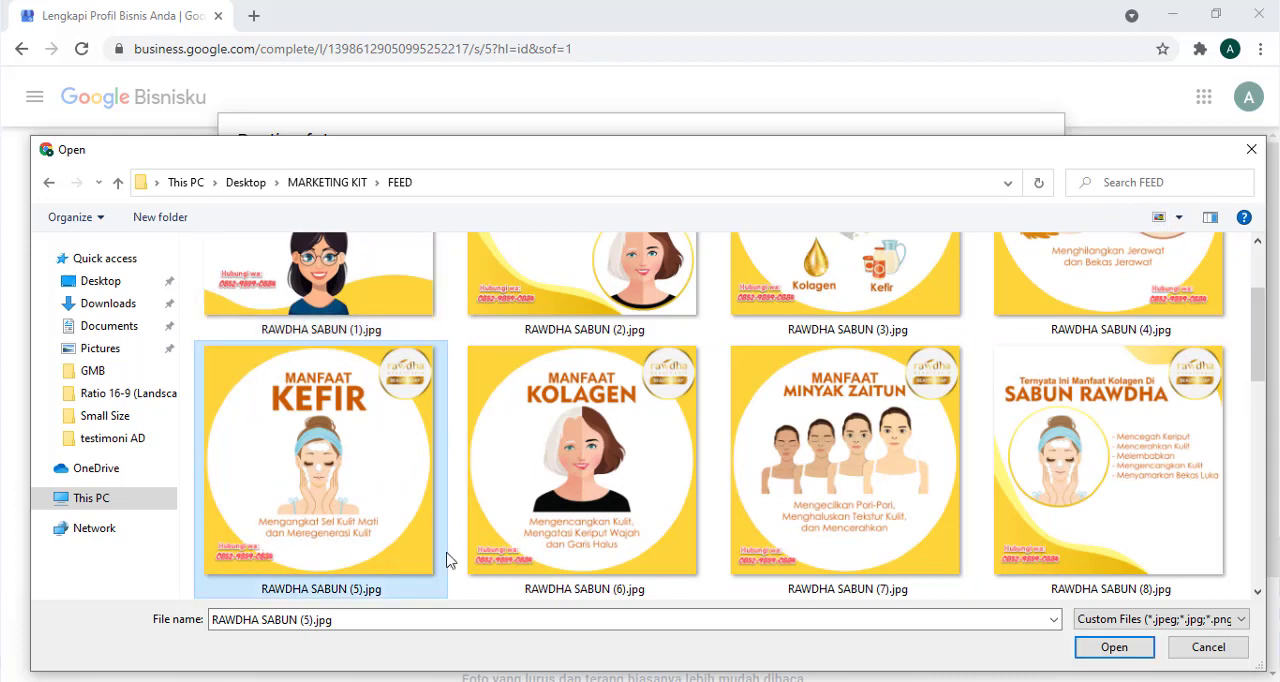
pyautogui.click(518, 562)
pyautogui.click(843, 572)
pyautogui.click(990, 517)
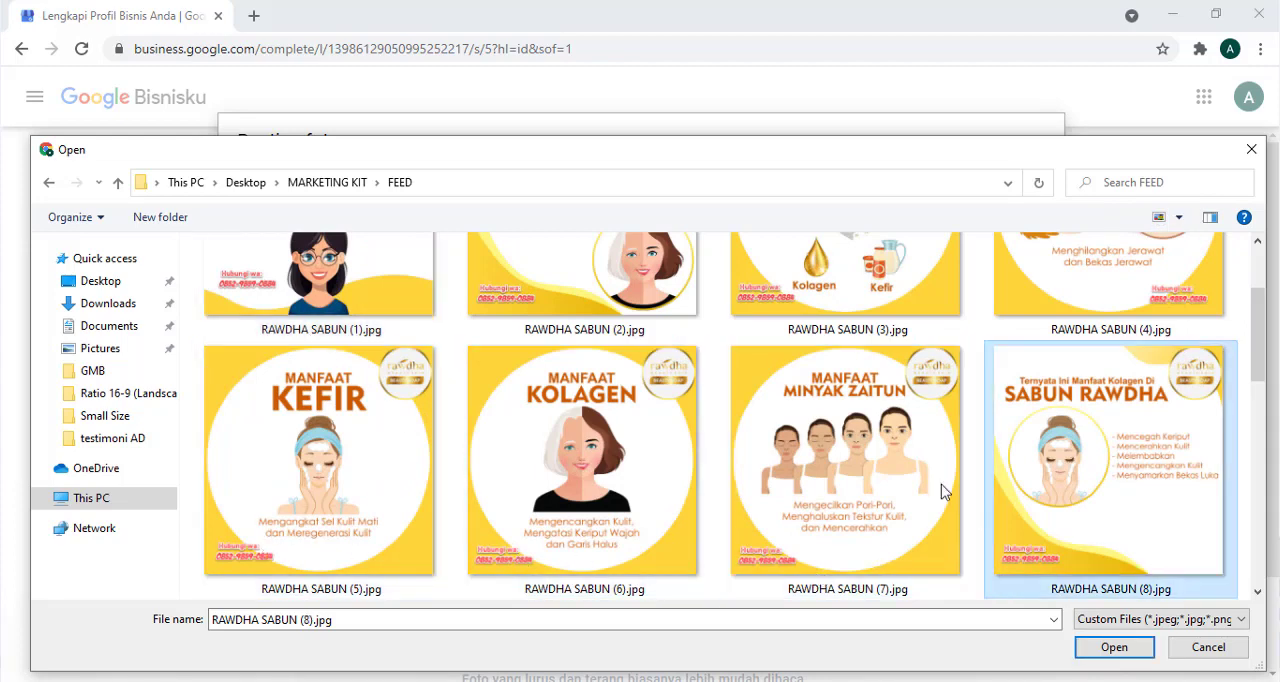
pyautogui.scroll(2, 709, 429)
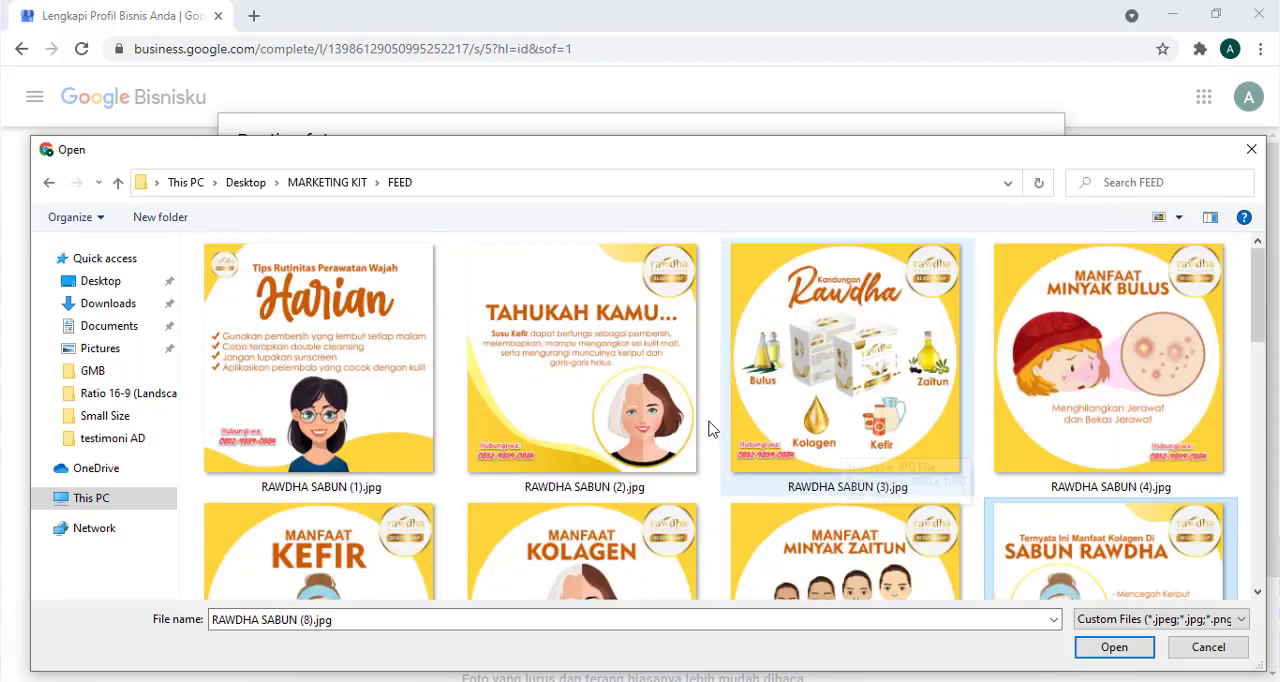
pyautogui.click(1179, 217)
pyautogui.click(1180, 254)
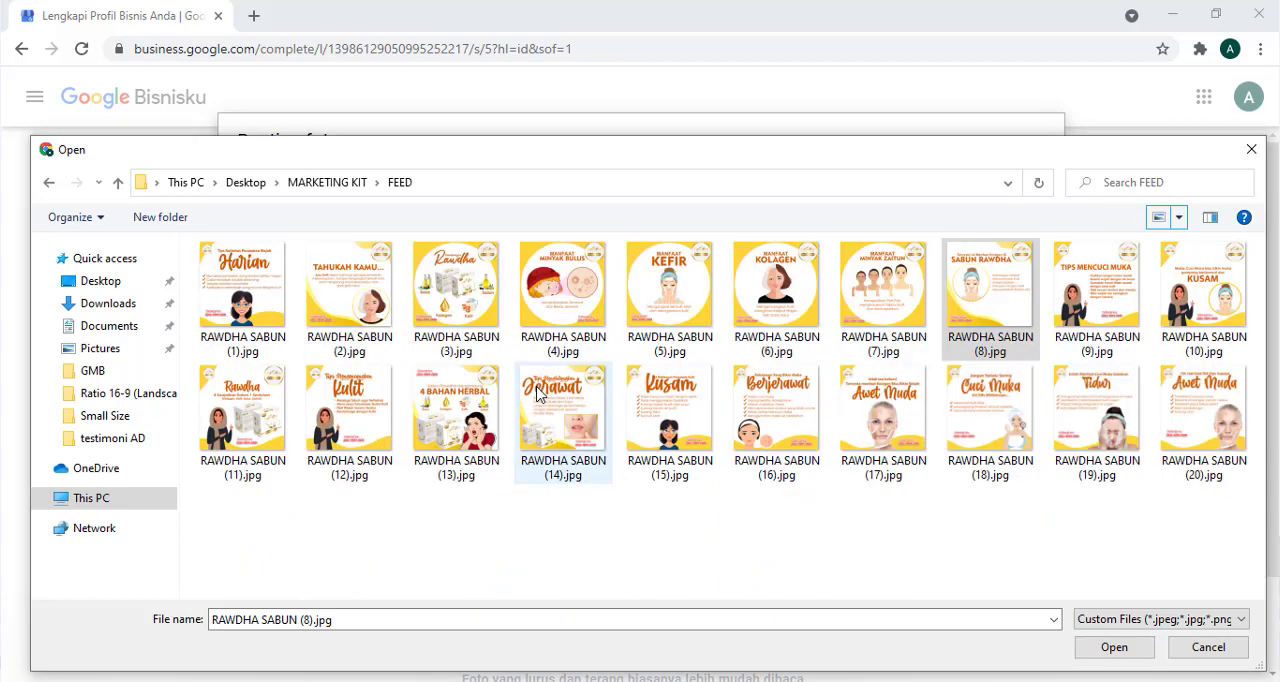
# - Upload all the RAWDHA SABUN images in the FEED folder as business photos and continue to the next setup page
pyautogui.click(450, 442)
pyautogui.hotkey('ctrl', 'a')
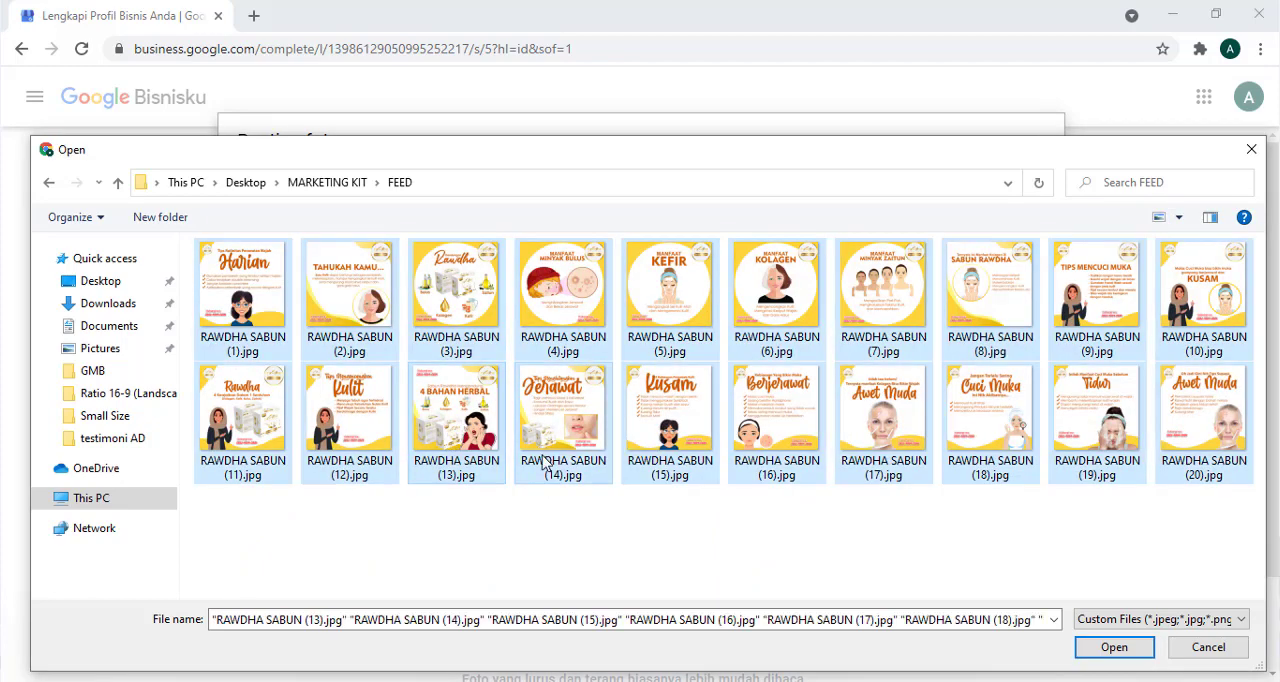
pyautogui.click(1113, 648)
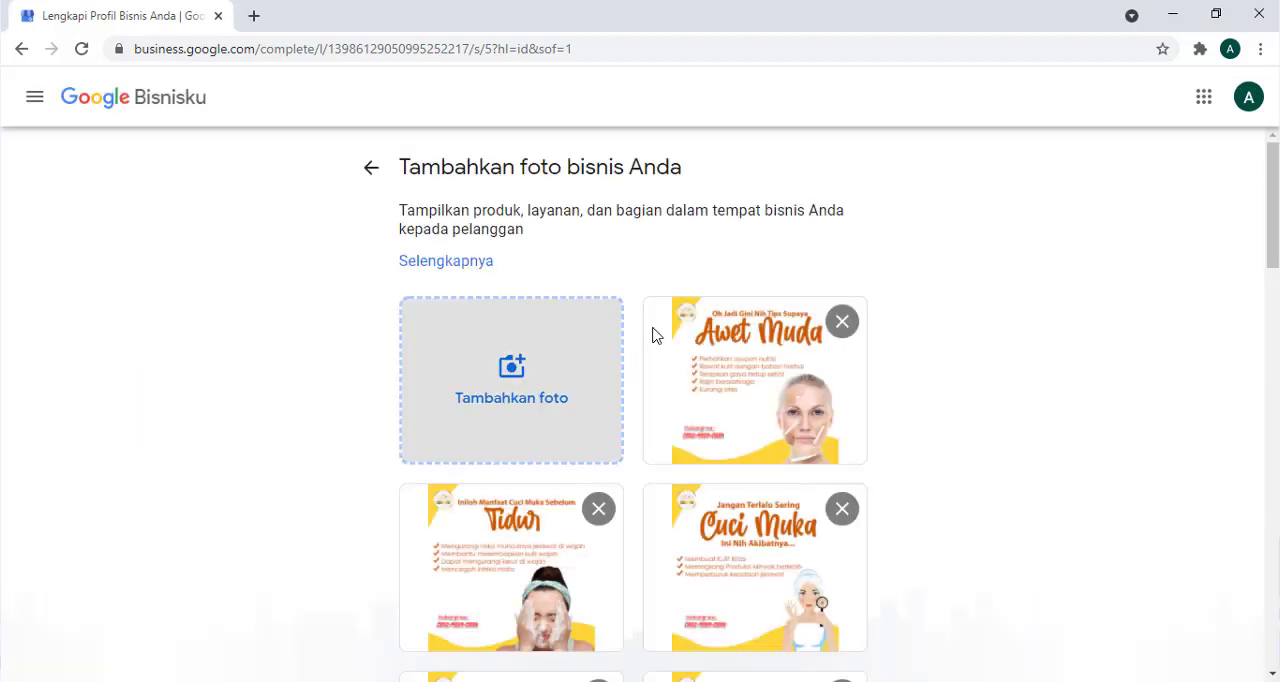
pyautogui.scroll(-14, 655, 335)
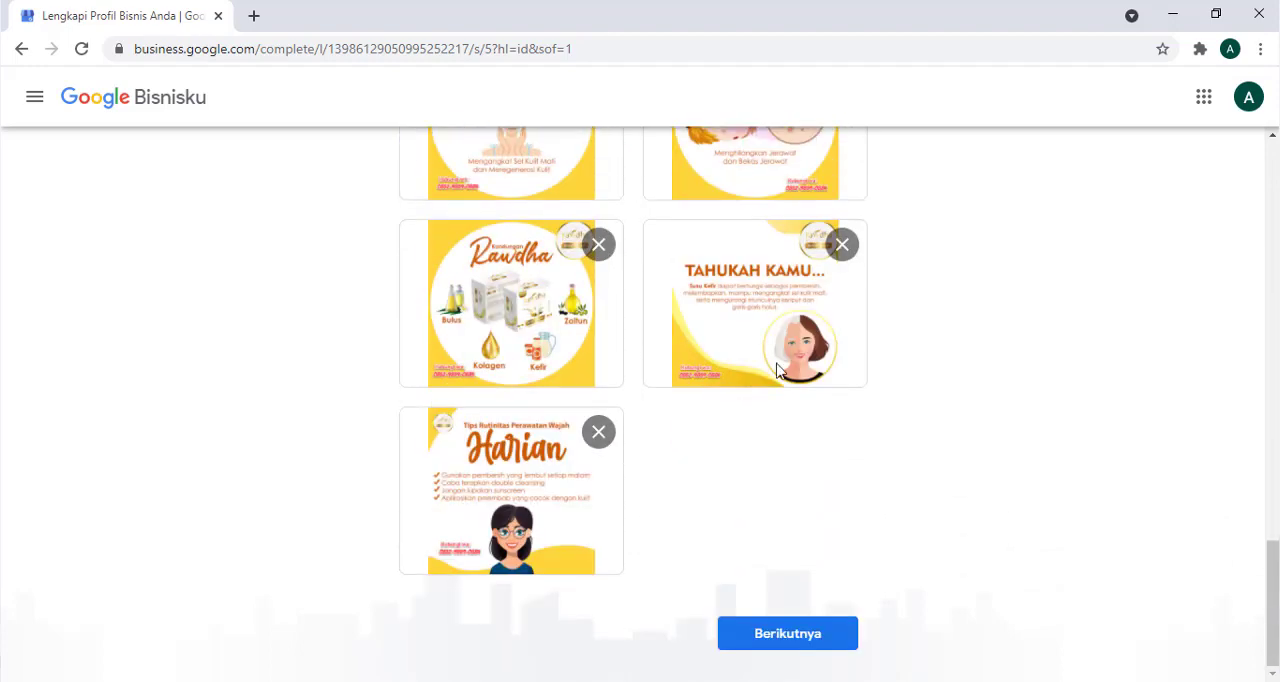
pyautogui.click(800, 640)
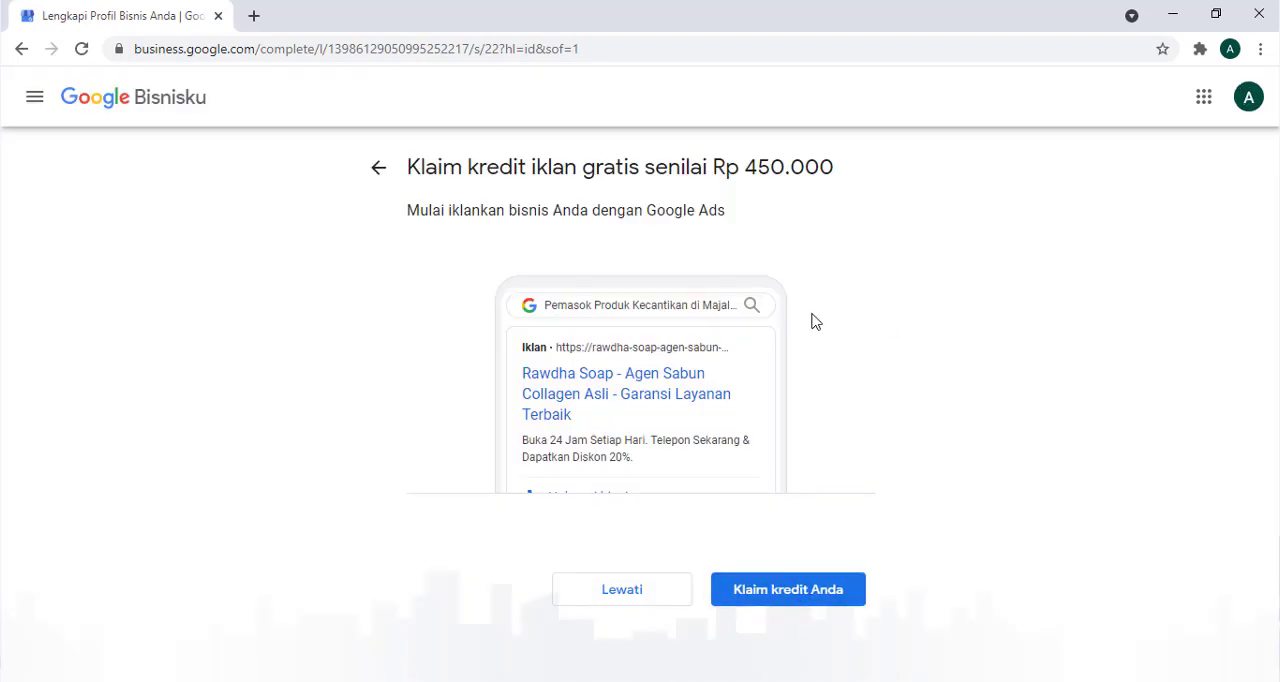
# - Skip the free advertising credit offer and finish the profile setup, entering the business dashboard past the welcome message
pyautogui.click(607, 604)
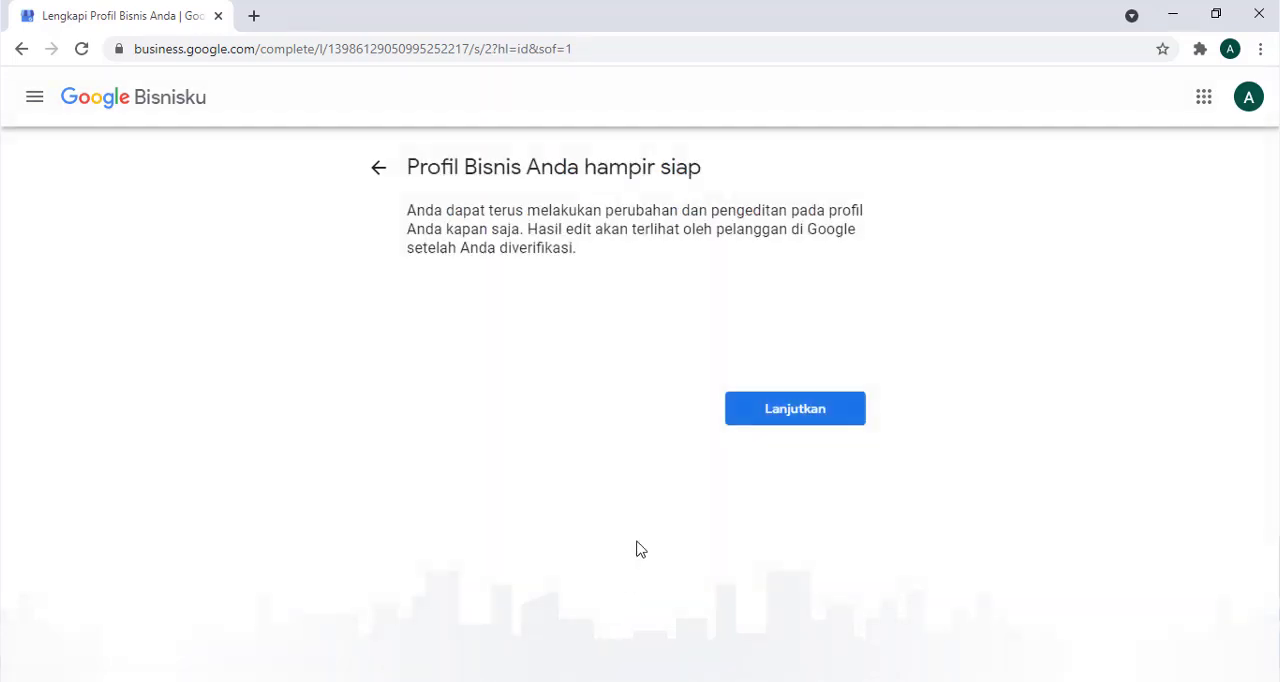
pyautogui.click(820, 414)
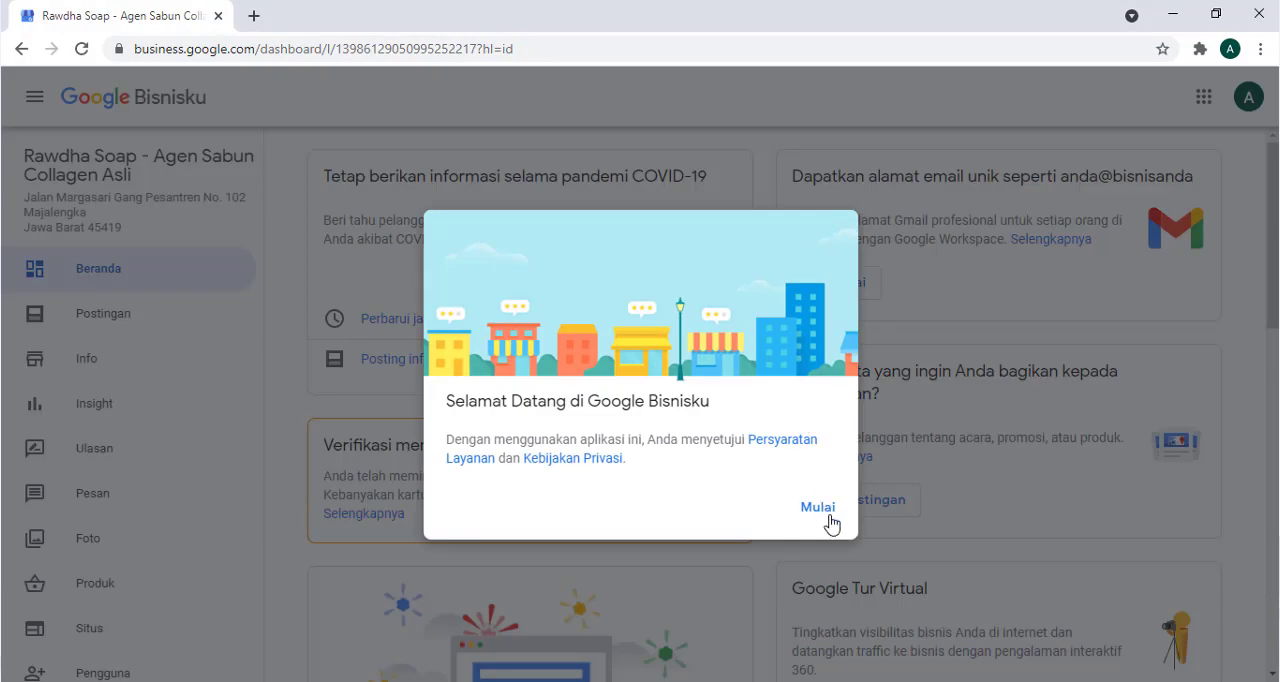
pyautogui.click(820, 510)
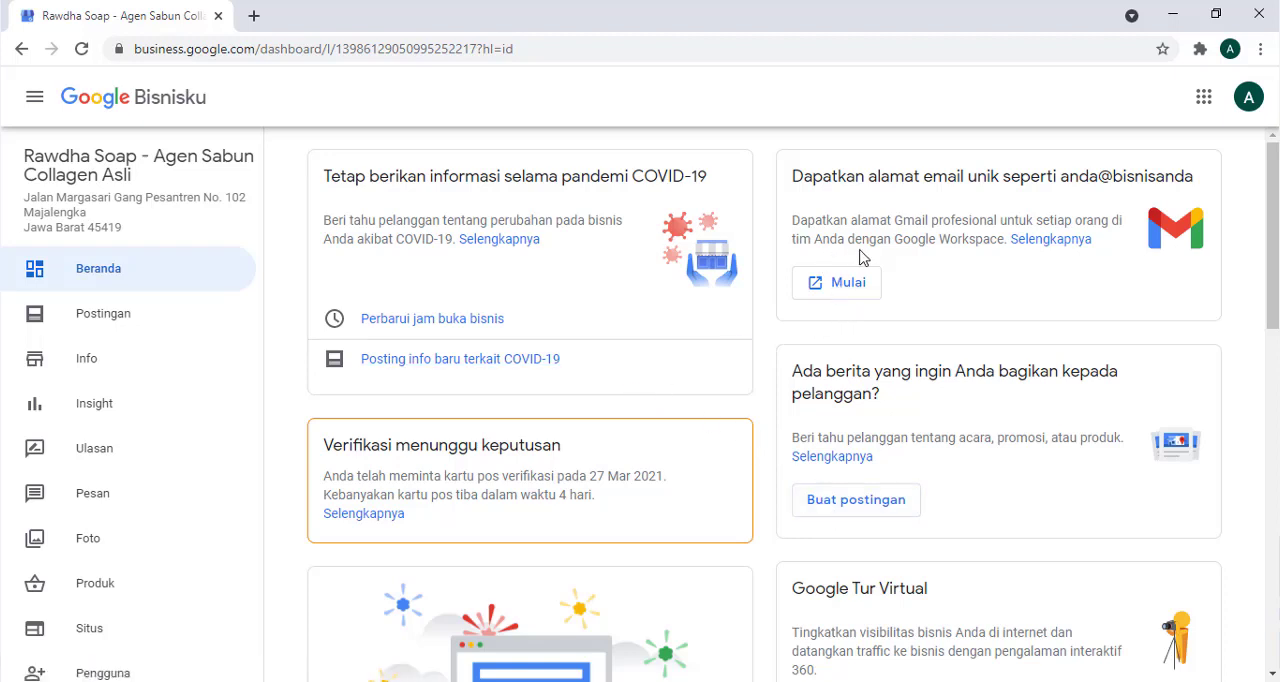
# - Go to the photo section through the dashboard's Tambahkan logo suggestion, dismiss the posting tip, and start choosing a logo photo
pyautogui.scroll(-10, 860, 258)
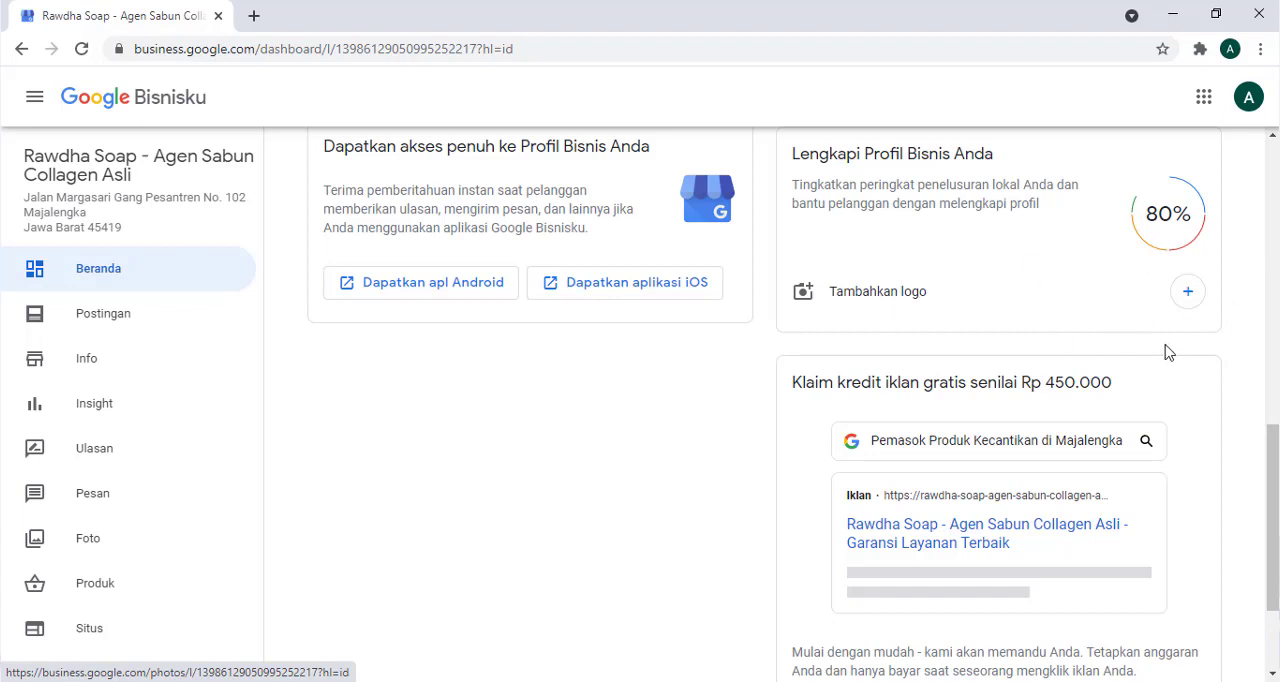
pyautogui.scroll(1, 1230, 345)
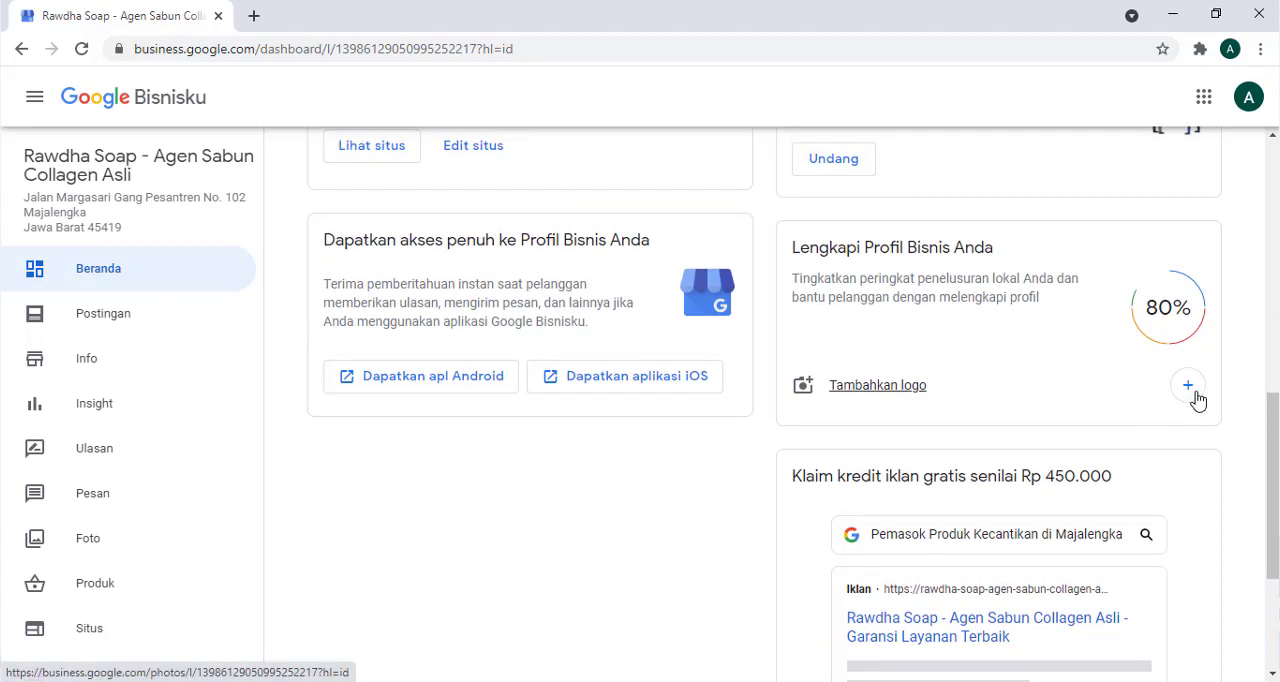
pyautogui.click(1196, 396)
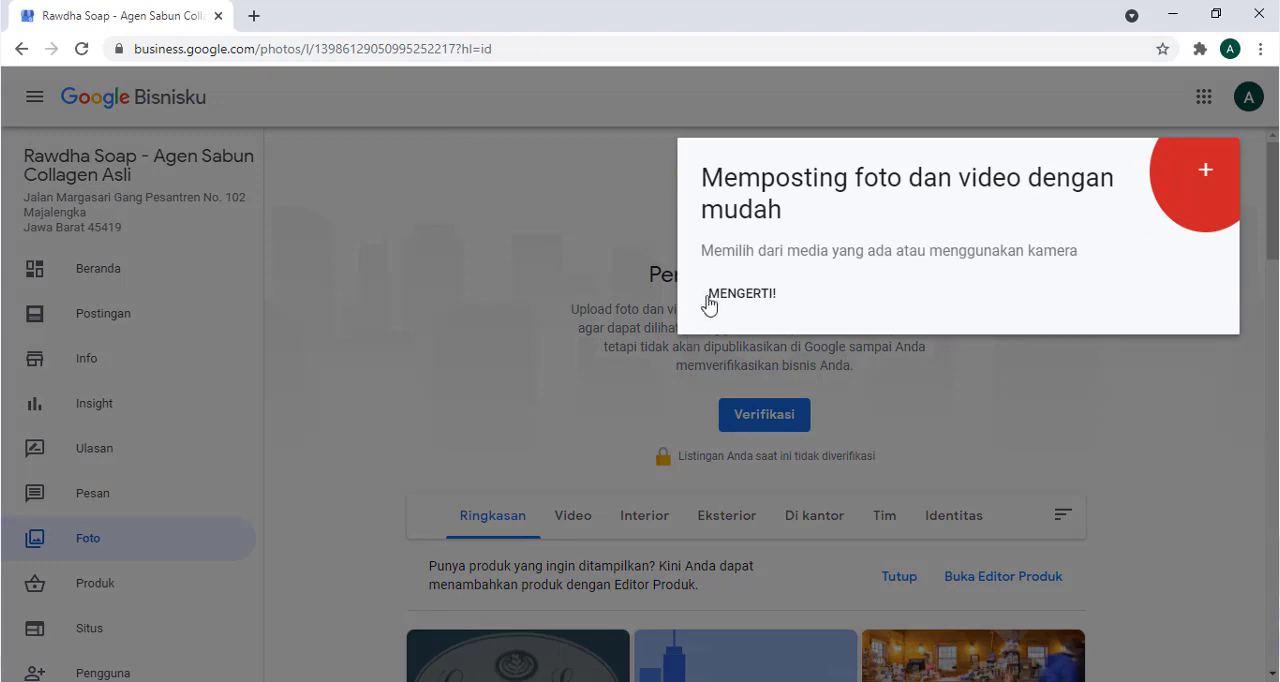
pyautogui.click(705, 298)
pyautogui.scroll(-3, 820, 400)
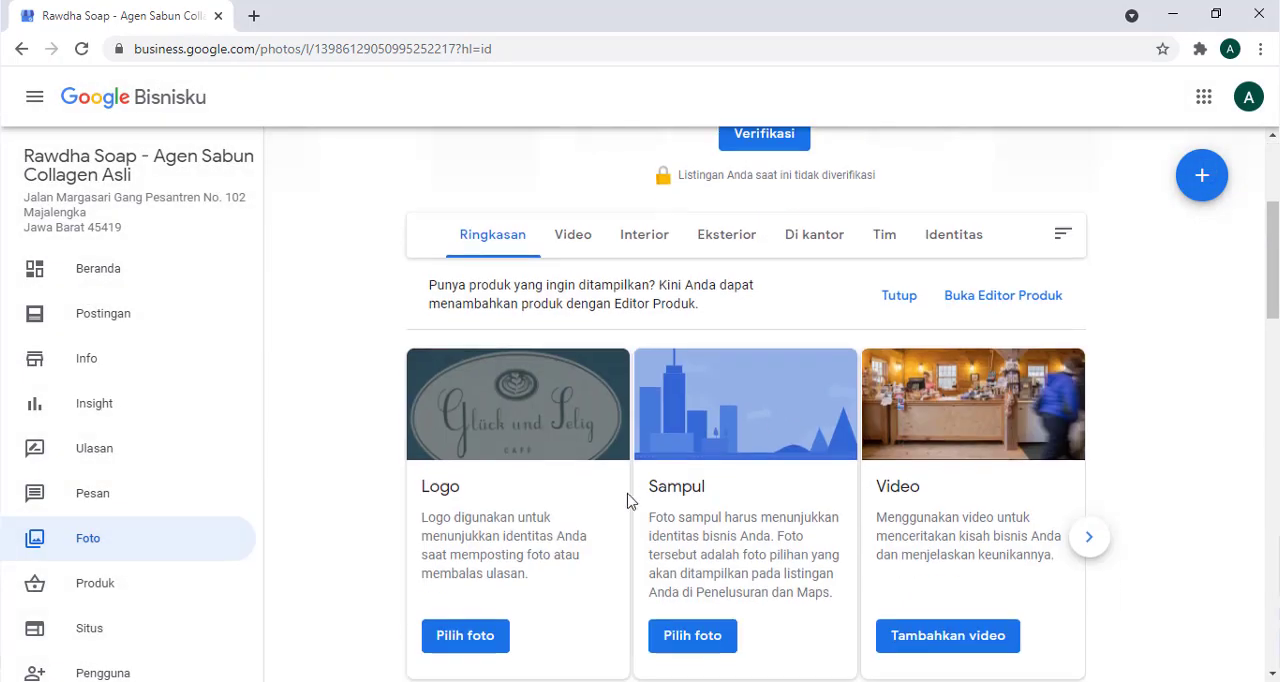
pyautogui.scroll(-1, 600, 540)
pyautogui.click(495, 549)
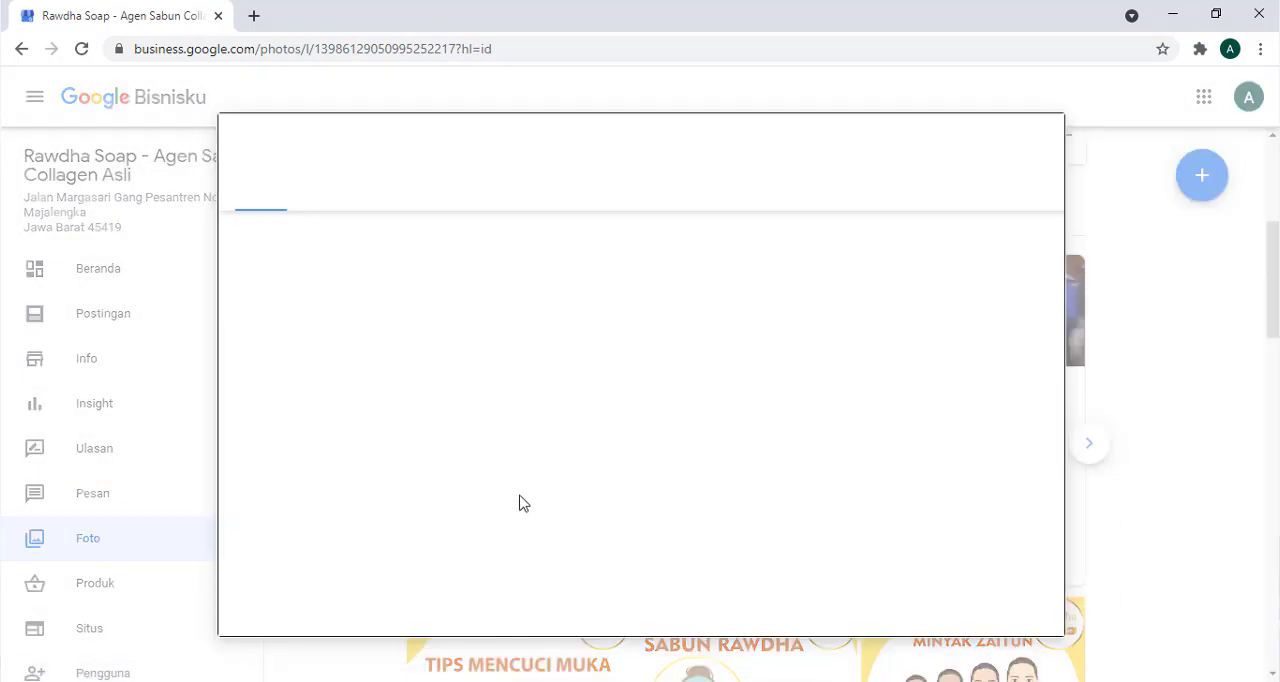
# - Set RAWDHA SABUN (11).jpg from the Scrapbook Photos album as the logo, with the crop area covering the full image
pyautogui.click(342, 198)
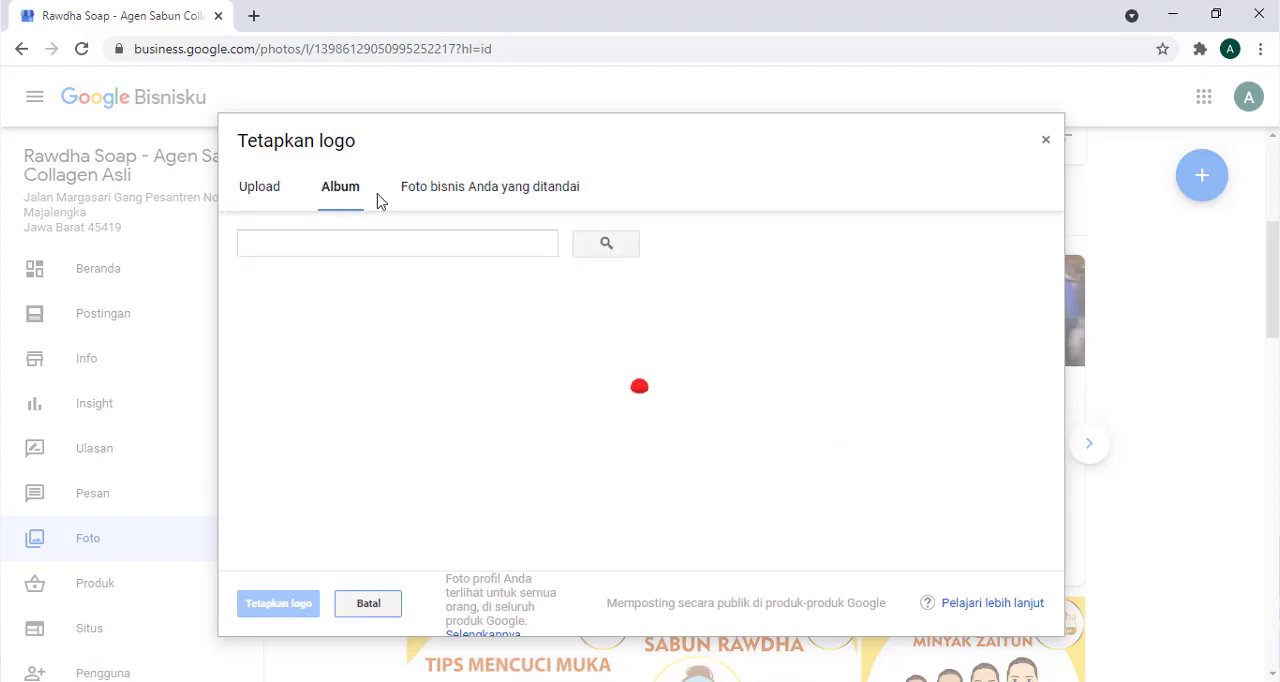
pyautogui.click(320, 332)
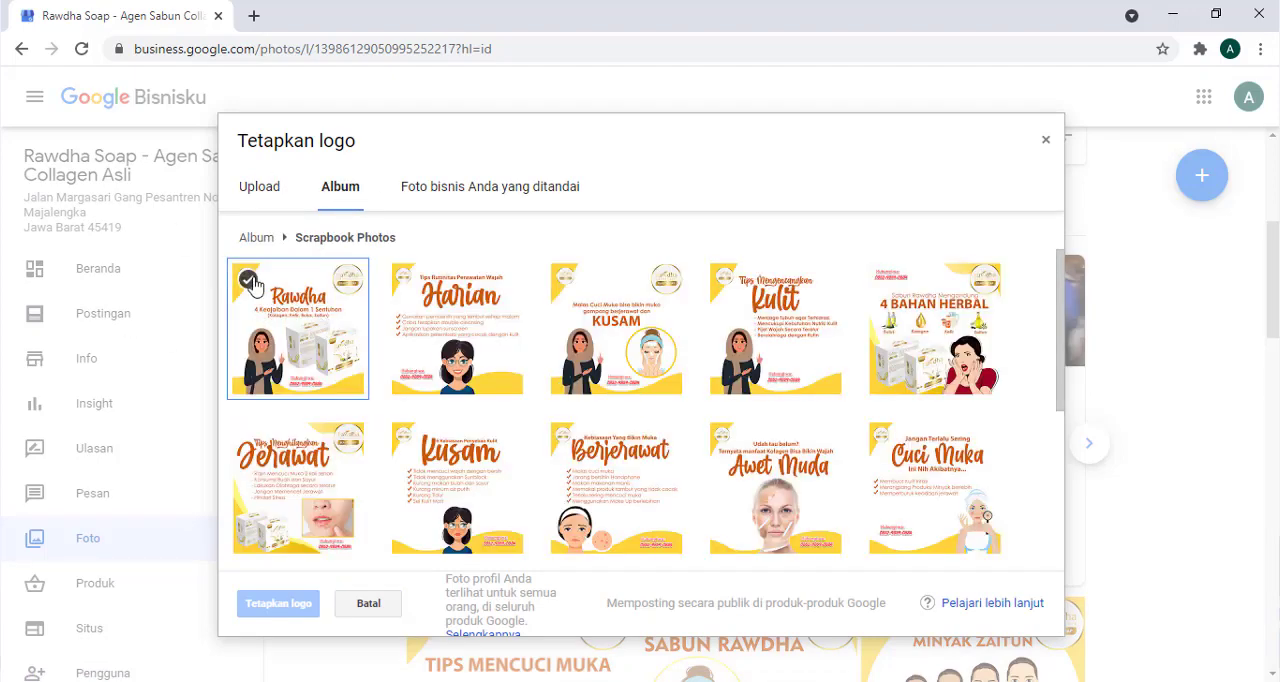
pyautogui.click(258, 288)
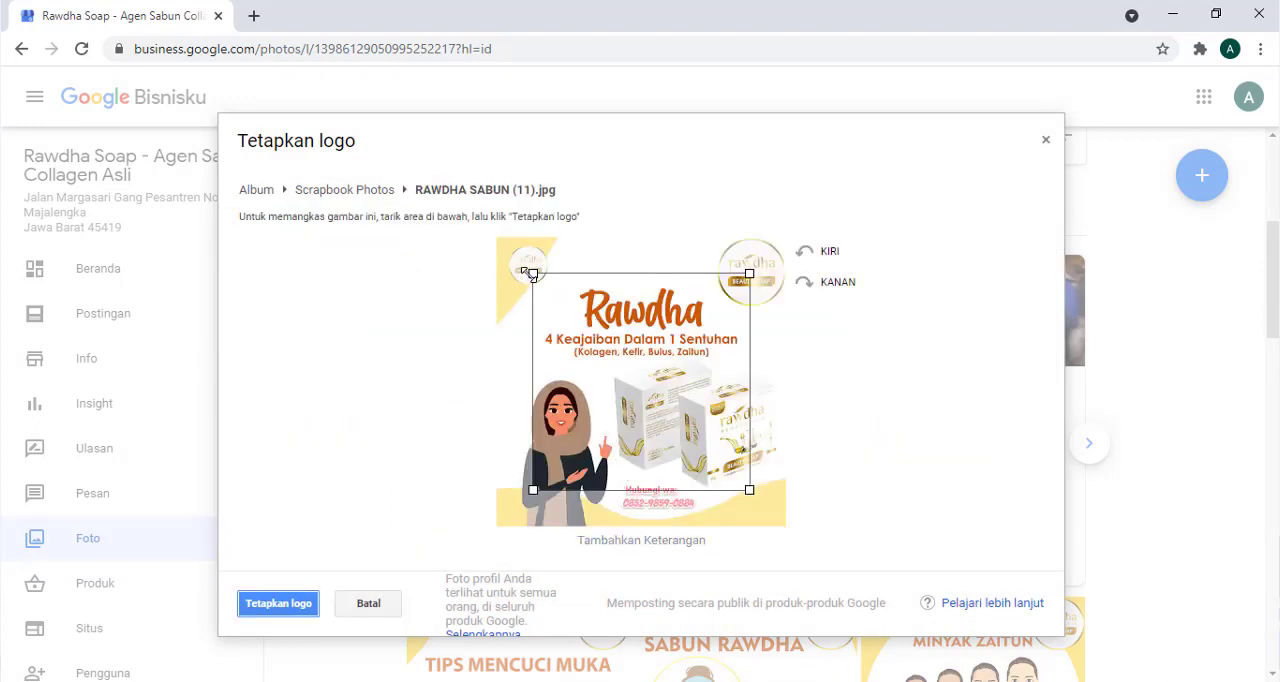
pyautogui.moveTo(532, 273); pyautogui.dragTo(477, 227)
pyautogui.moveTo(745, 486); pyautogui.dragTo(794, 560)
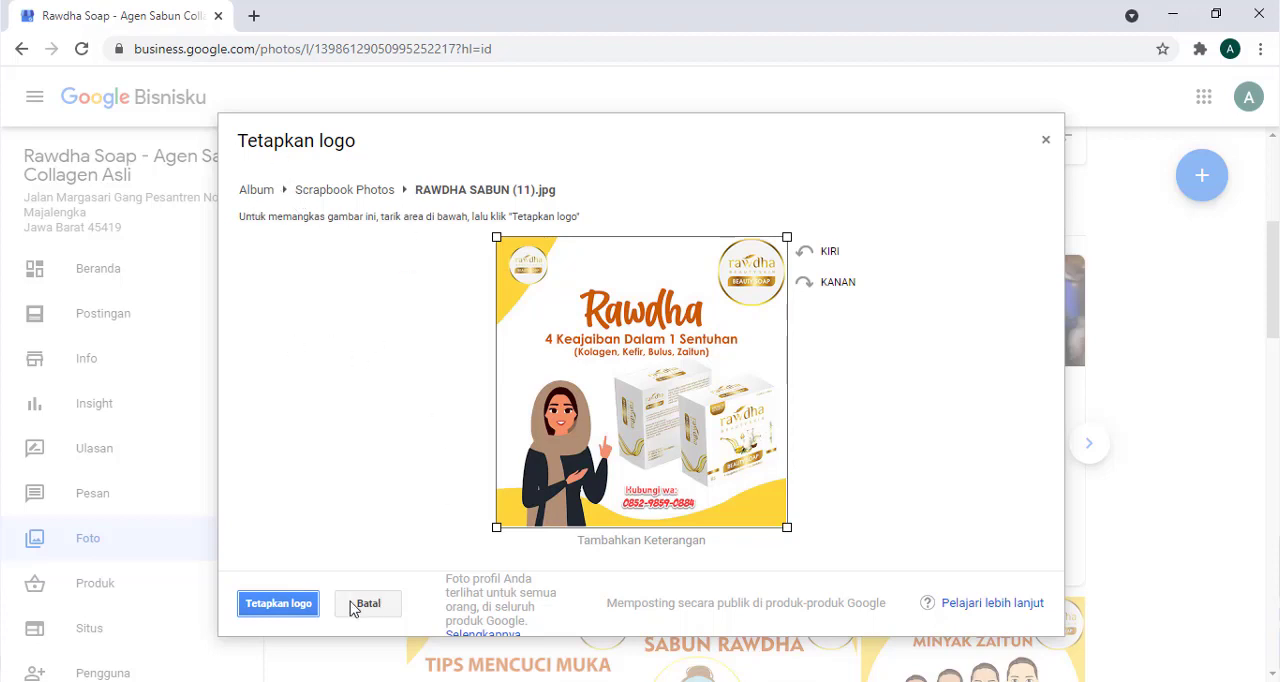
pyautogui.click(279, 604)
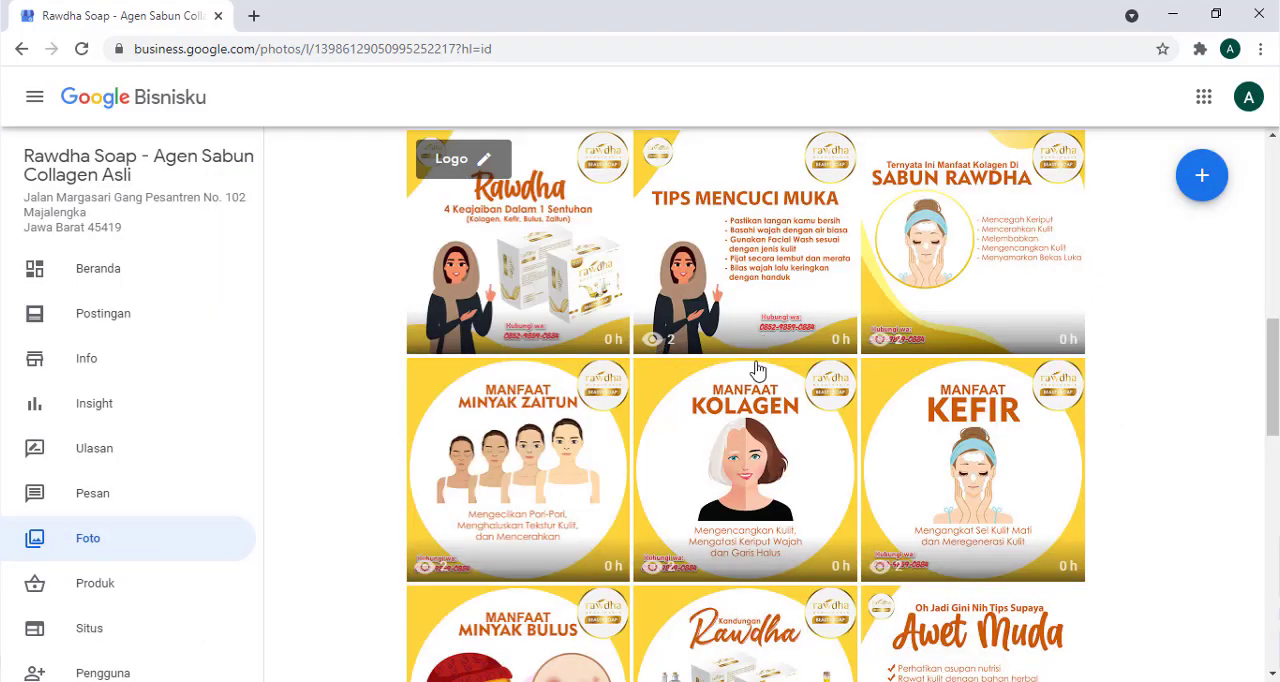
# - Set the cover photo to watermark.jpg from the COVER folder inside MARKETING KIT
pyautogui.scroll(4, 700, 385)
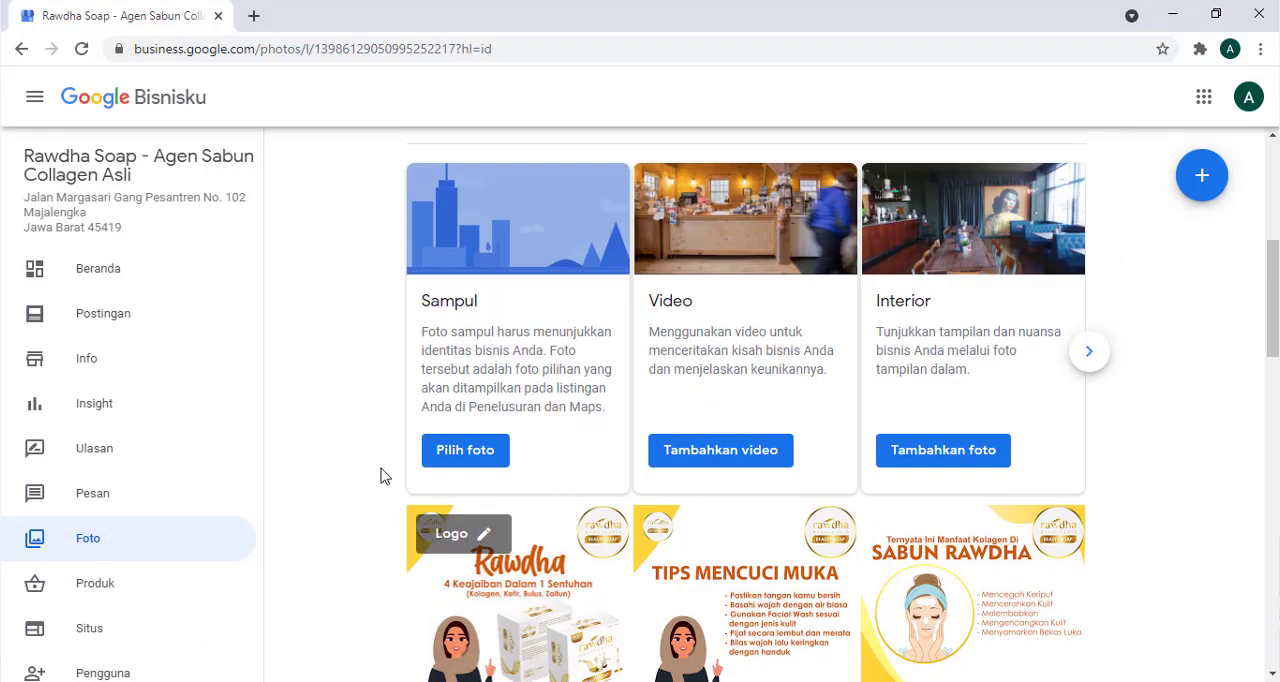
pyautogui.click(491, 459)
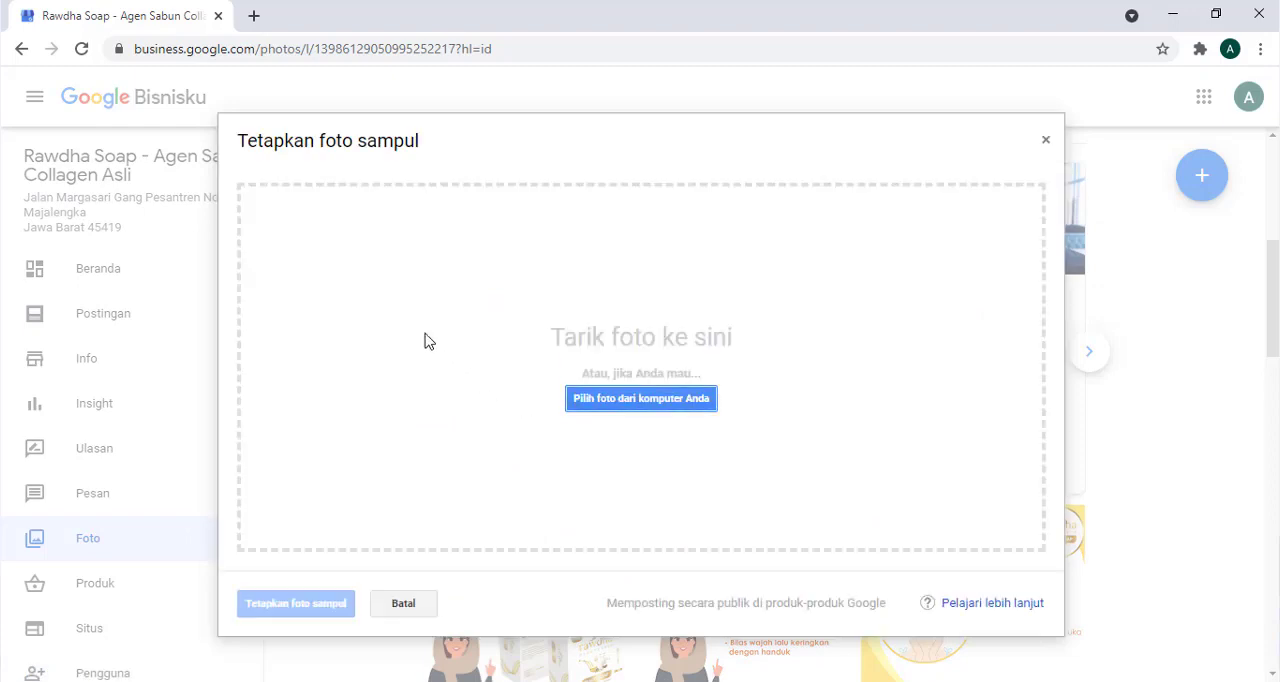
pyautogui.click(640, 405)
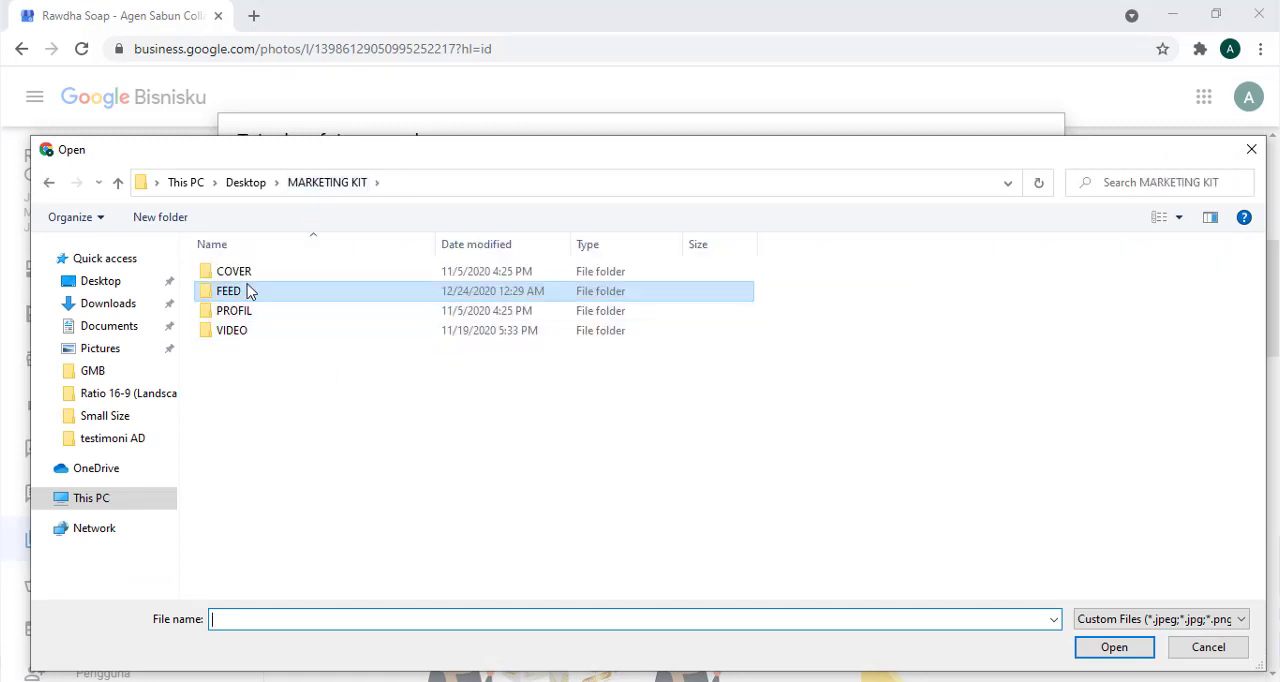
pyautogui.click(250, 278)
pyautogui.doubleClick(250, 278)
pyautogui.click(265, 550)
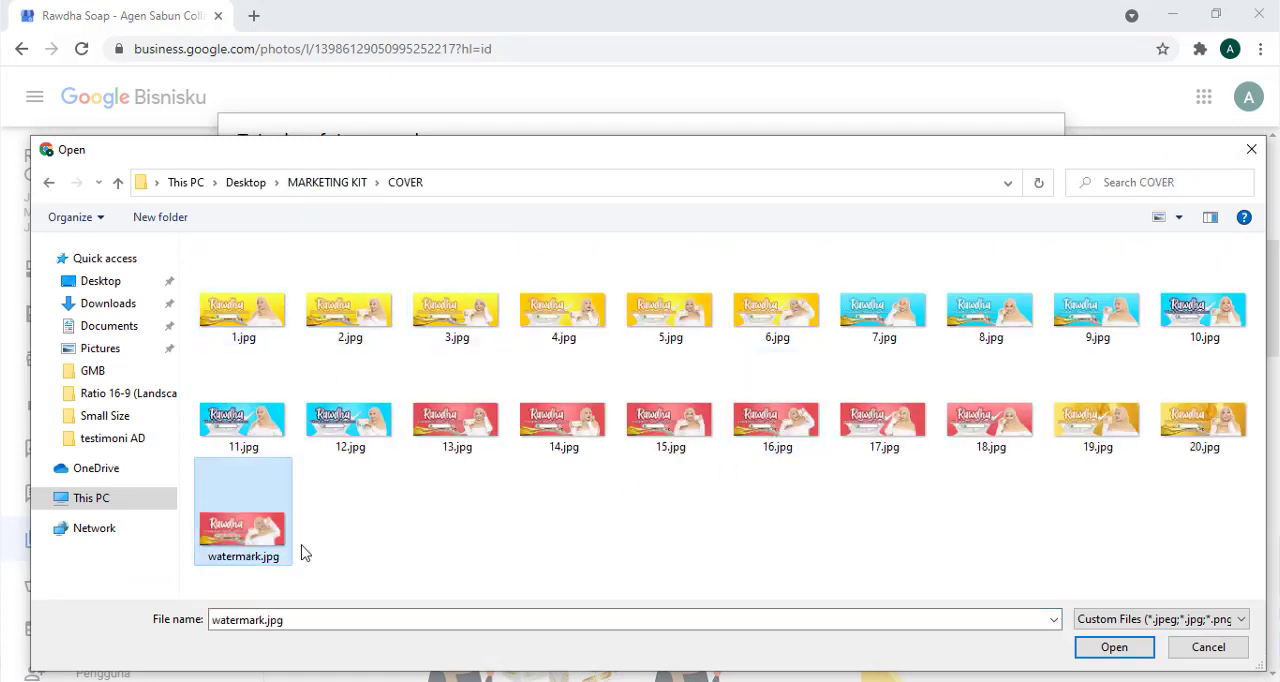
pyautogui.click(1102, 650)
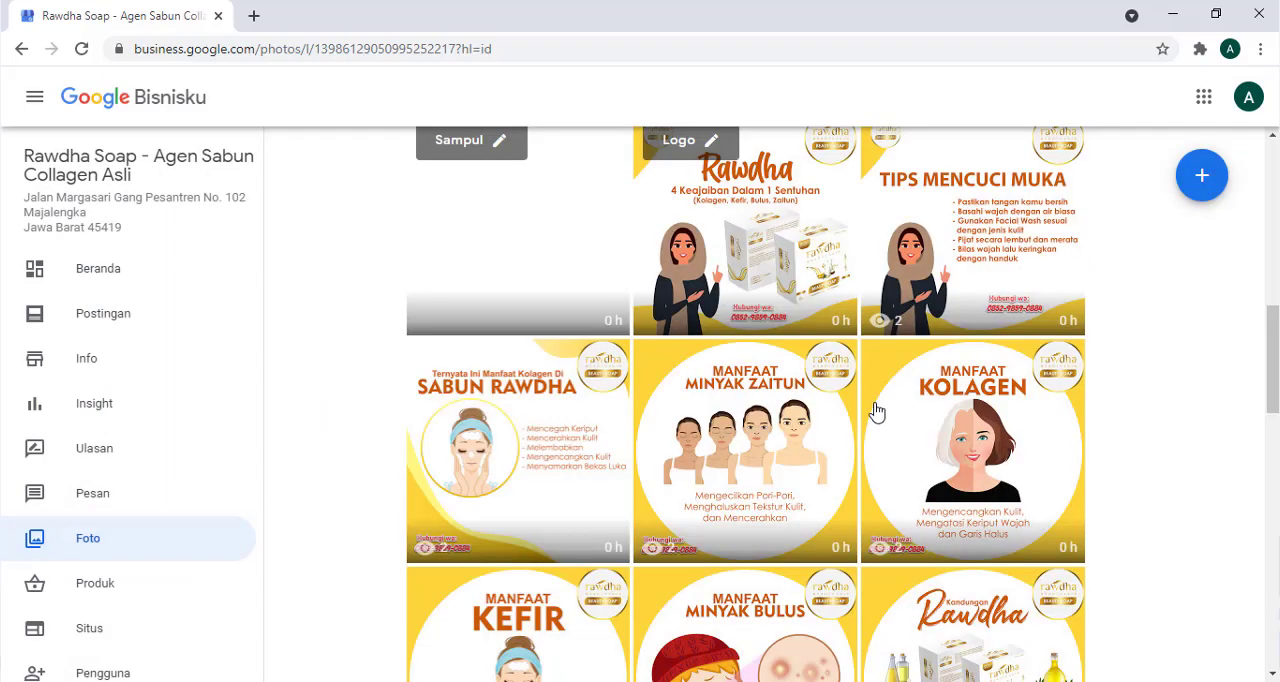
# - Upload the first video, with the EMANG BISA ? thumbnail, from the VIDEO folder inside MARKETING KIT to the business photos section
pyautogui.scroll(4, 837, 377)
pyautogui.scroll(2, 837, 377)
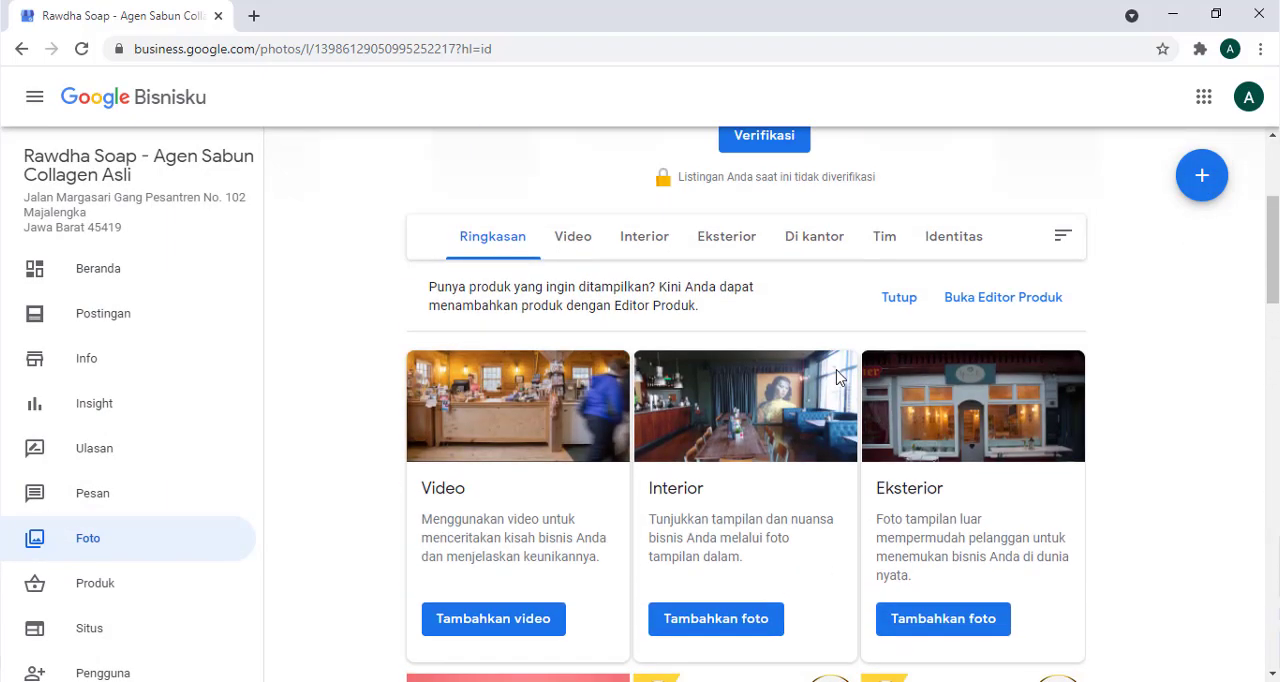
pyautogui.scroll(-1, 837, 377)
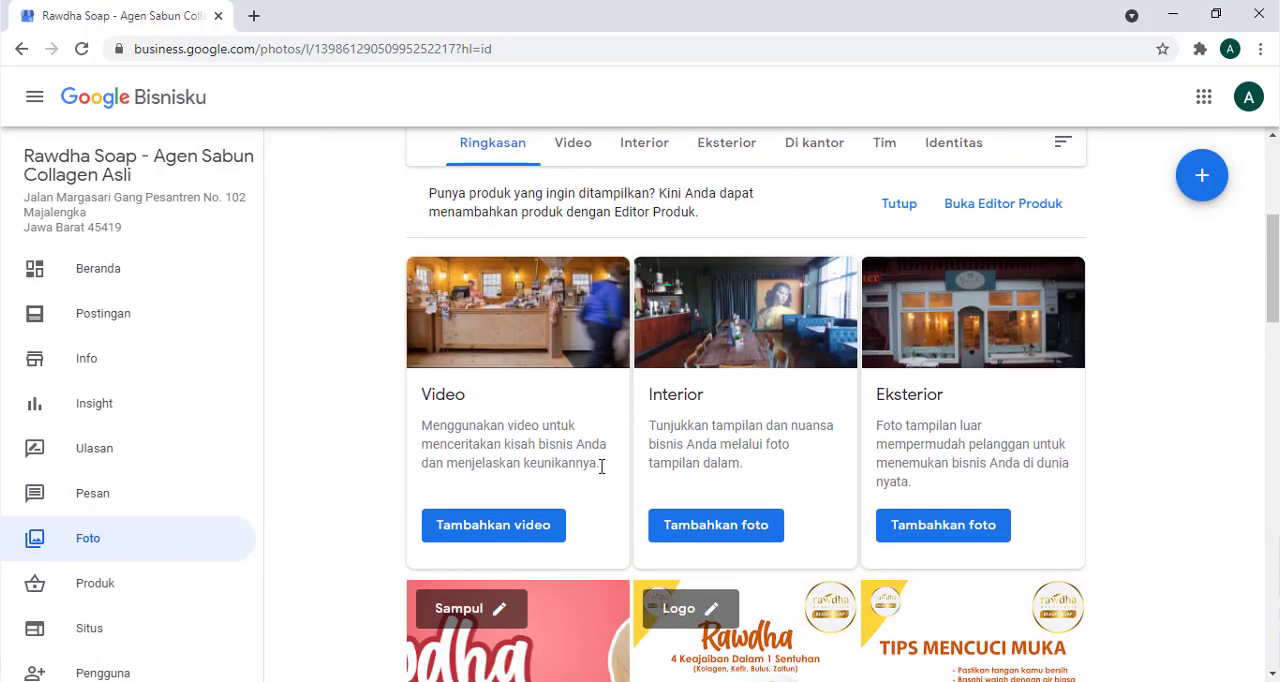
pyautogui.click(537, 540)
pyautogui.click(616, 400)
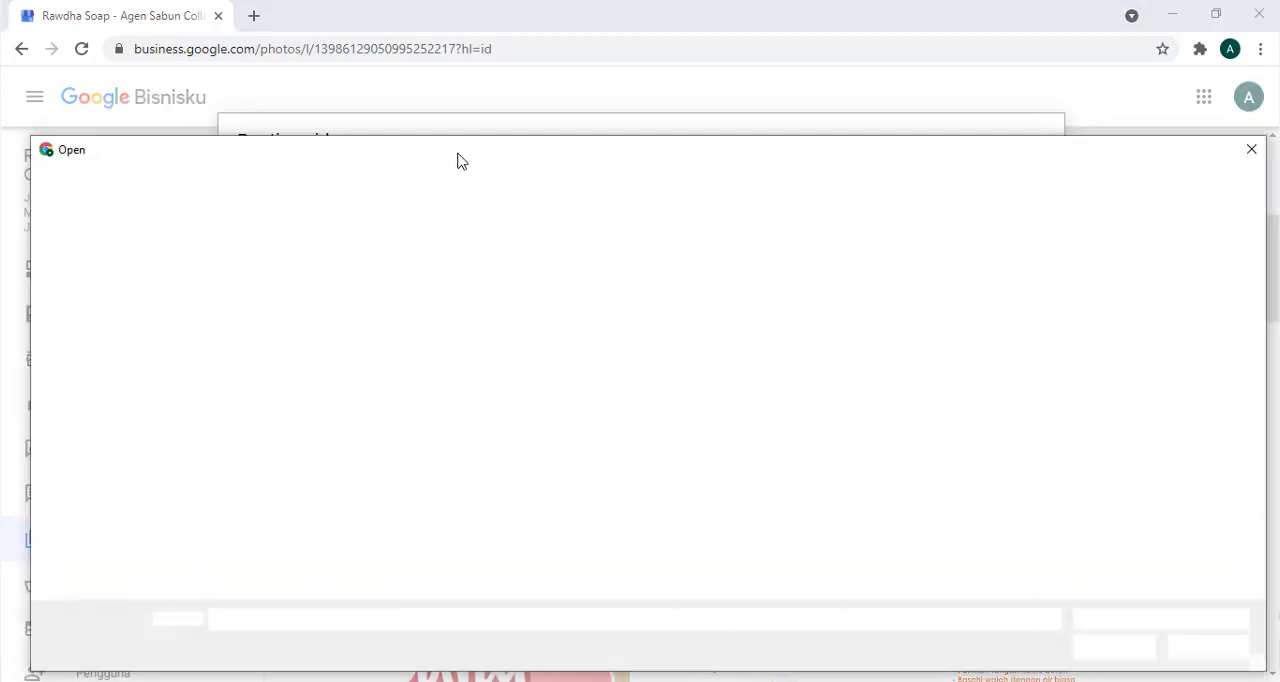
pyautogui.click(326, 193)
pyautogui.doubleClick(254, 335)
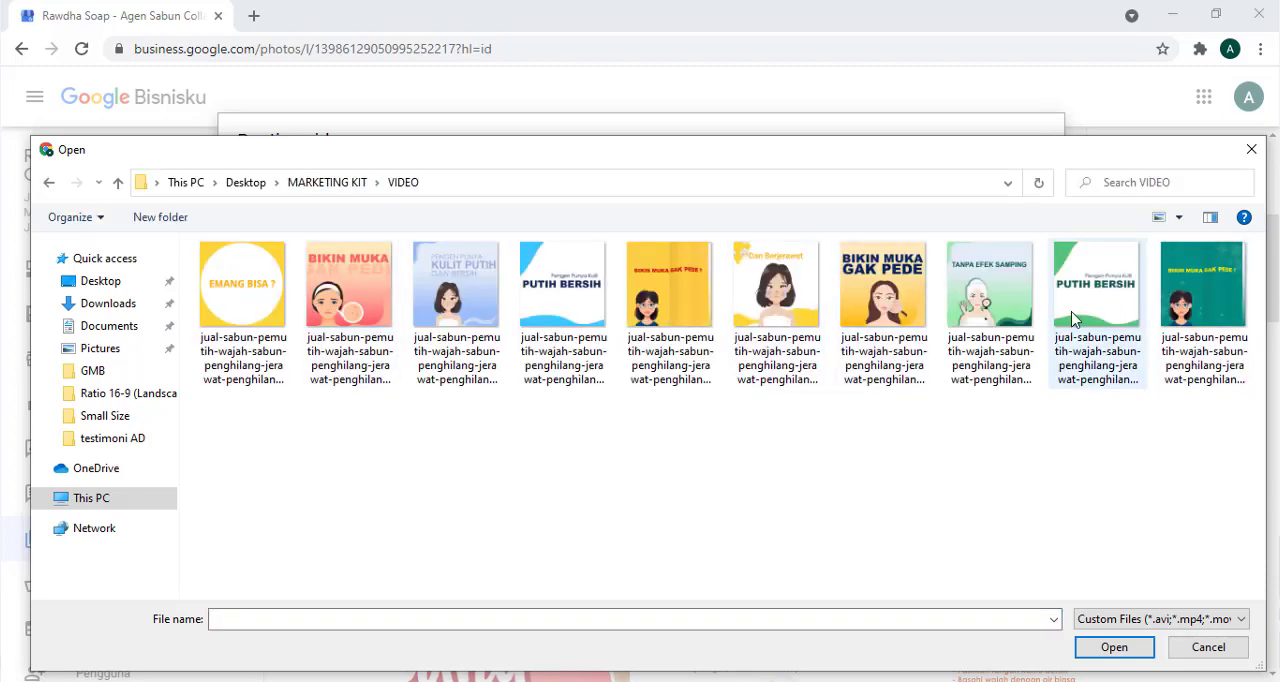
pyautogui.click(342, 293)
pyautogui.click(256, 308)
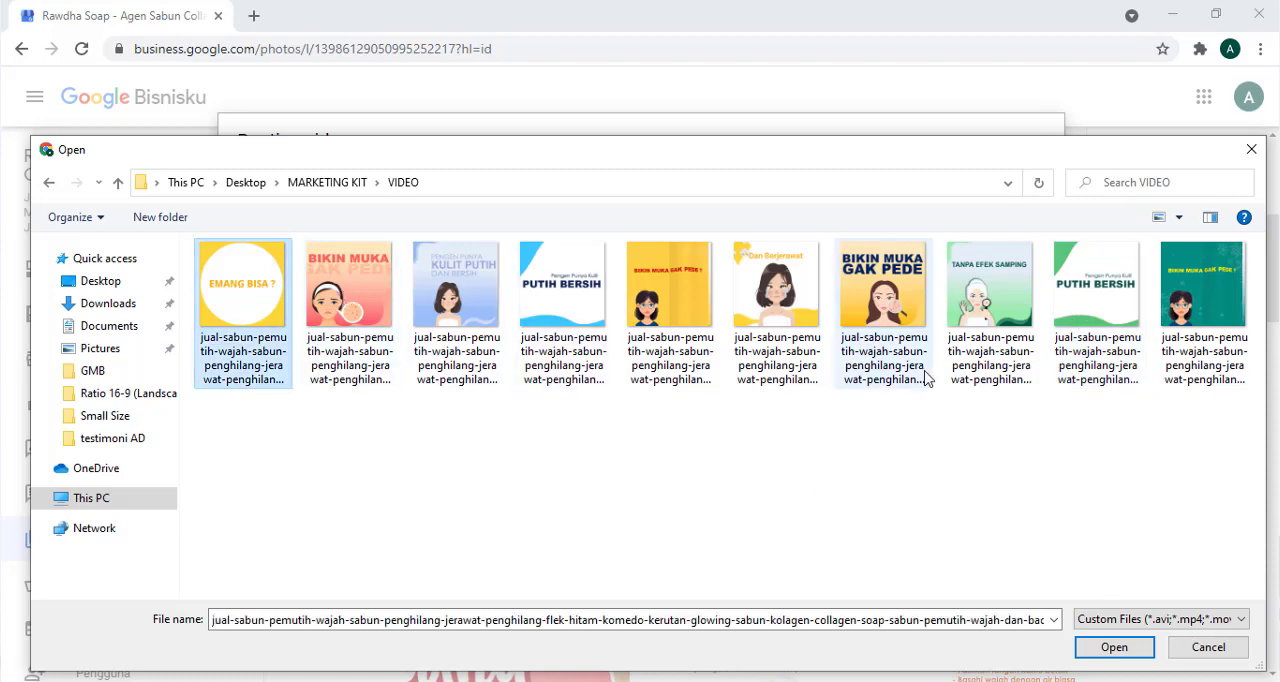
pyautogui.click(1118, 650)
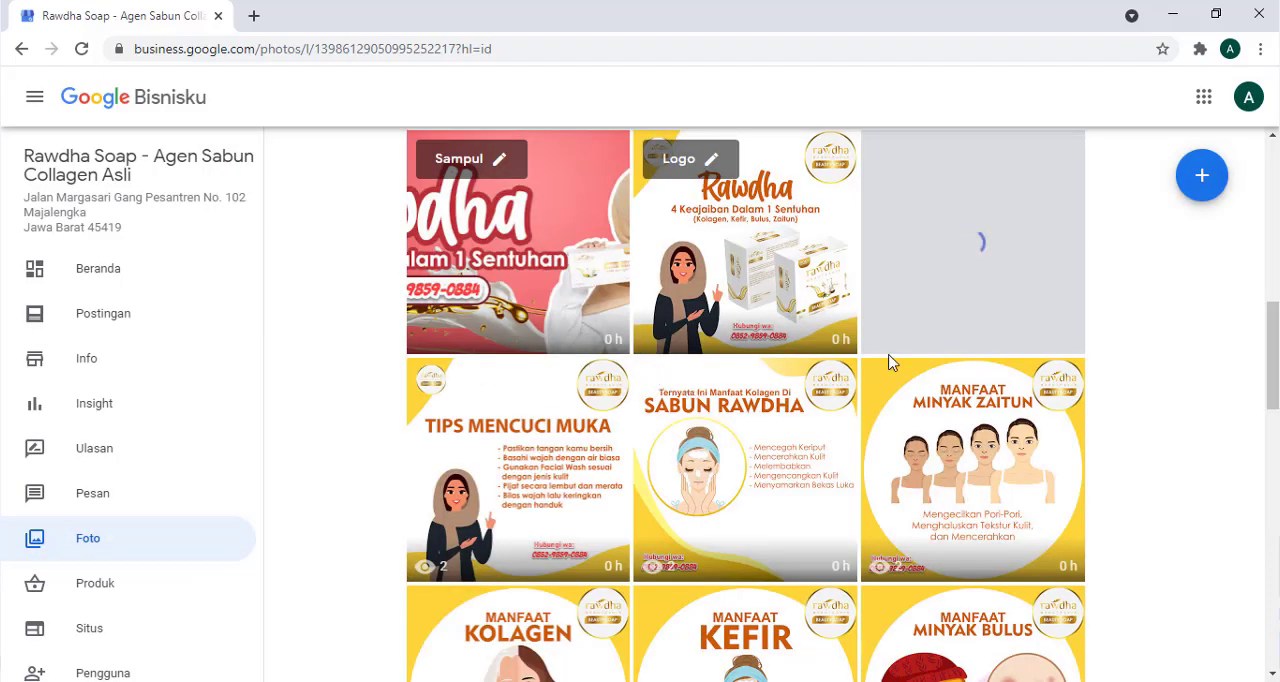
# - Go to the Postingan section, dismissing its introduction to offer posts, and start creating the first post
pyautogui.scroll(8, 930, 358)
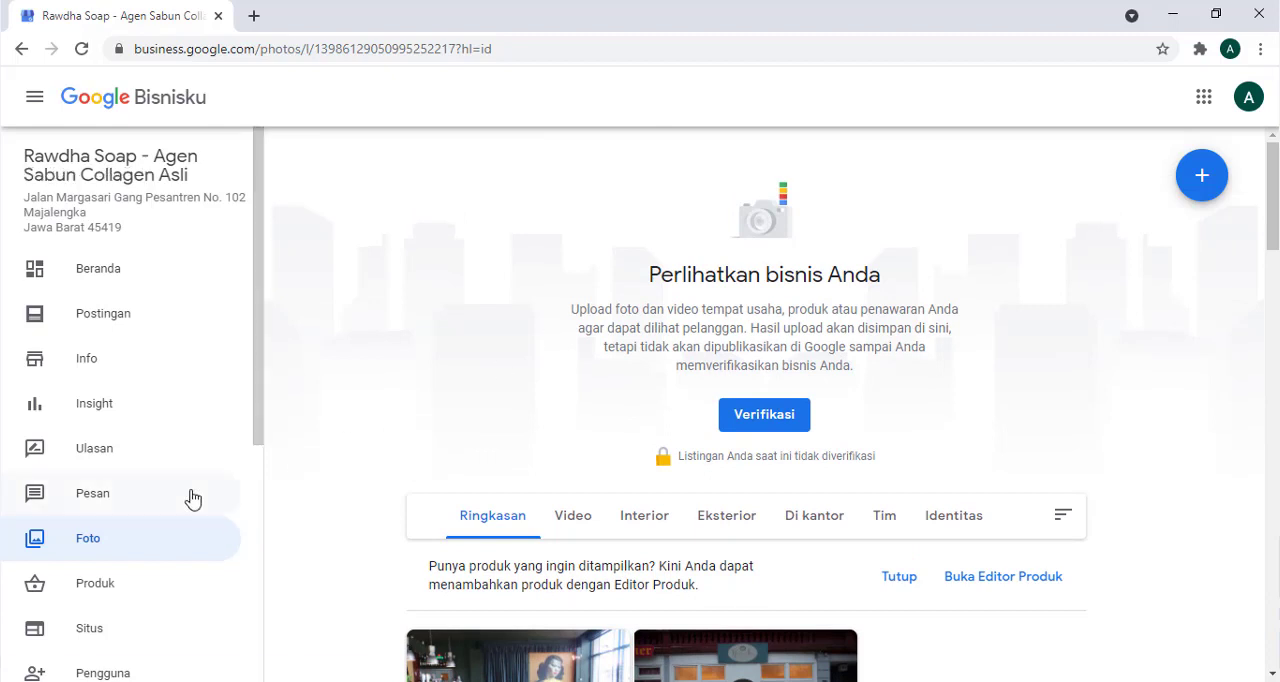
pyautogui.scroll(-1, 193, 500)
pyautogui.scroll(-2, 188, 445)
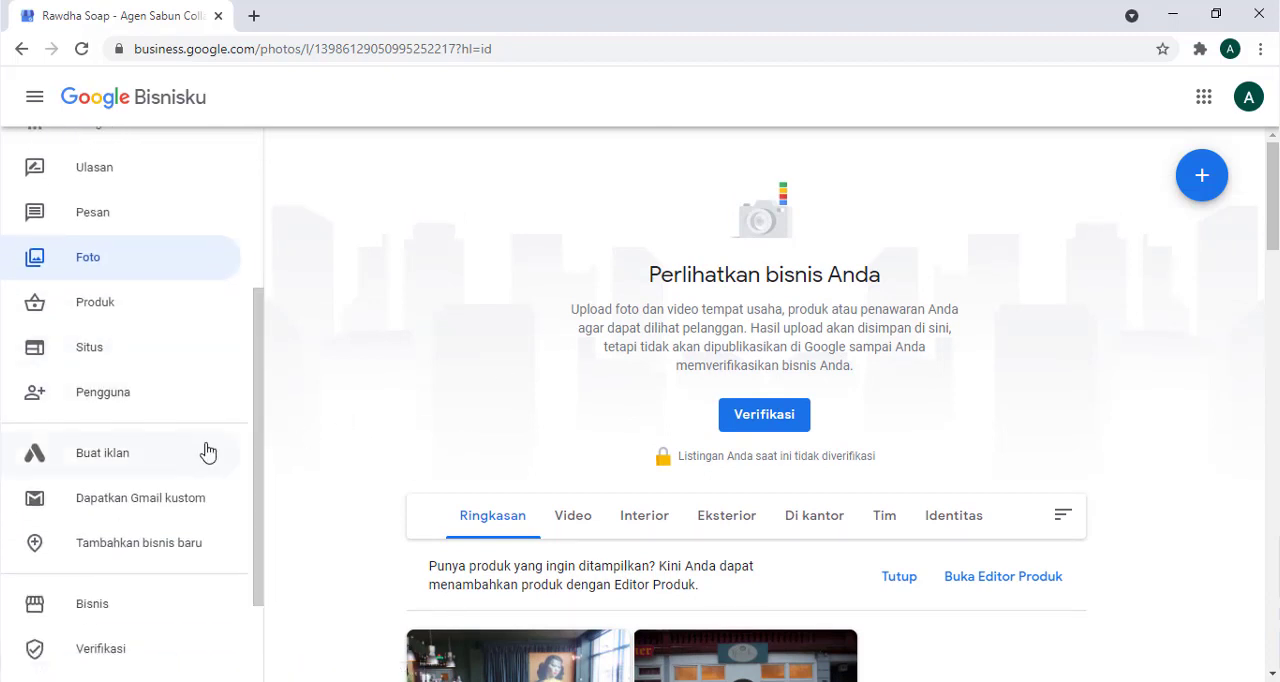
pyautogui.scroll(2, 225, 380)
pyautogui.scroll(-1, 258, 286)
pyautogui.scroll(-3, 177, 463)
pyautogui.scroll(5, 170, 450)
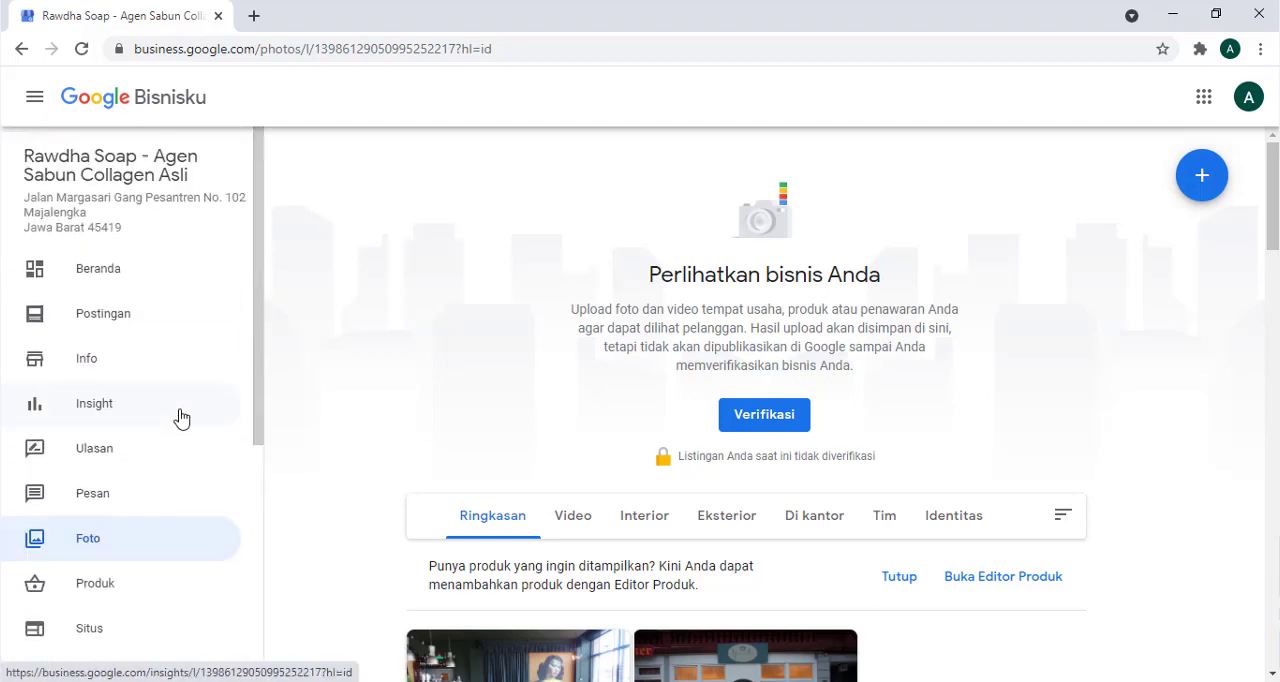
pyautogui.click(120, 330)
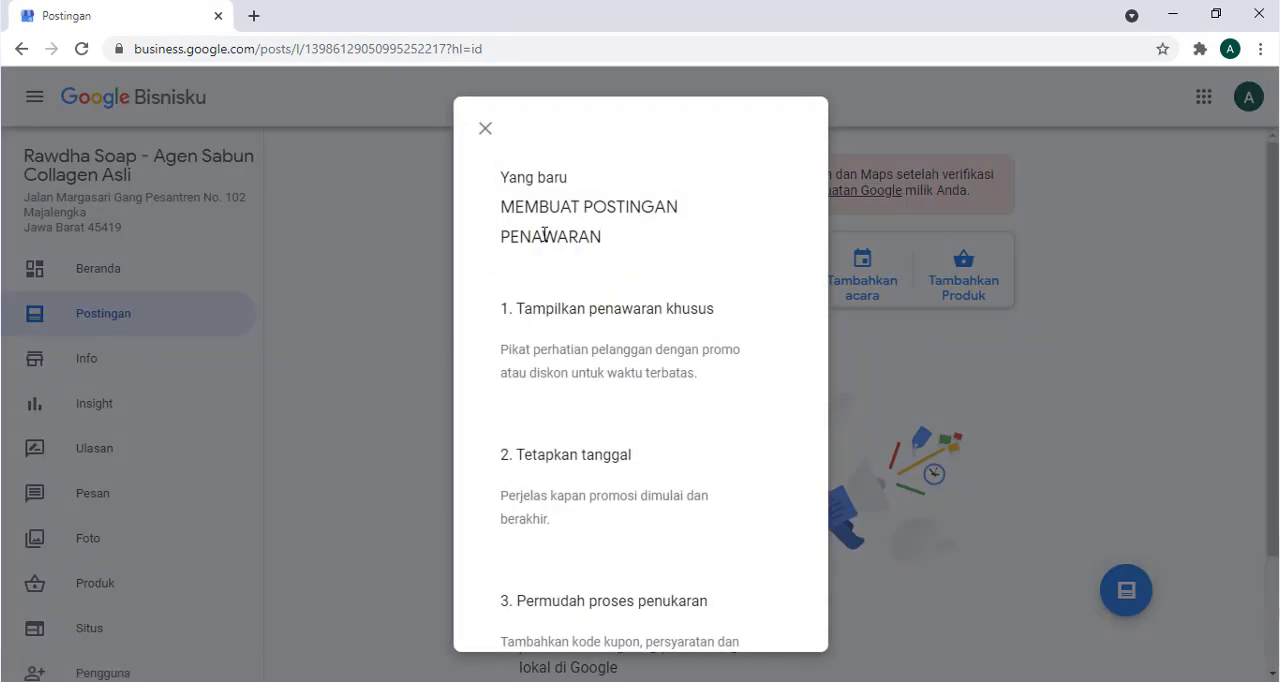
pyautogui.click(485, 128)
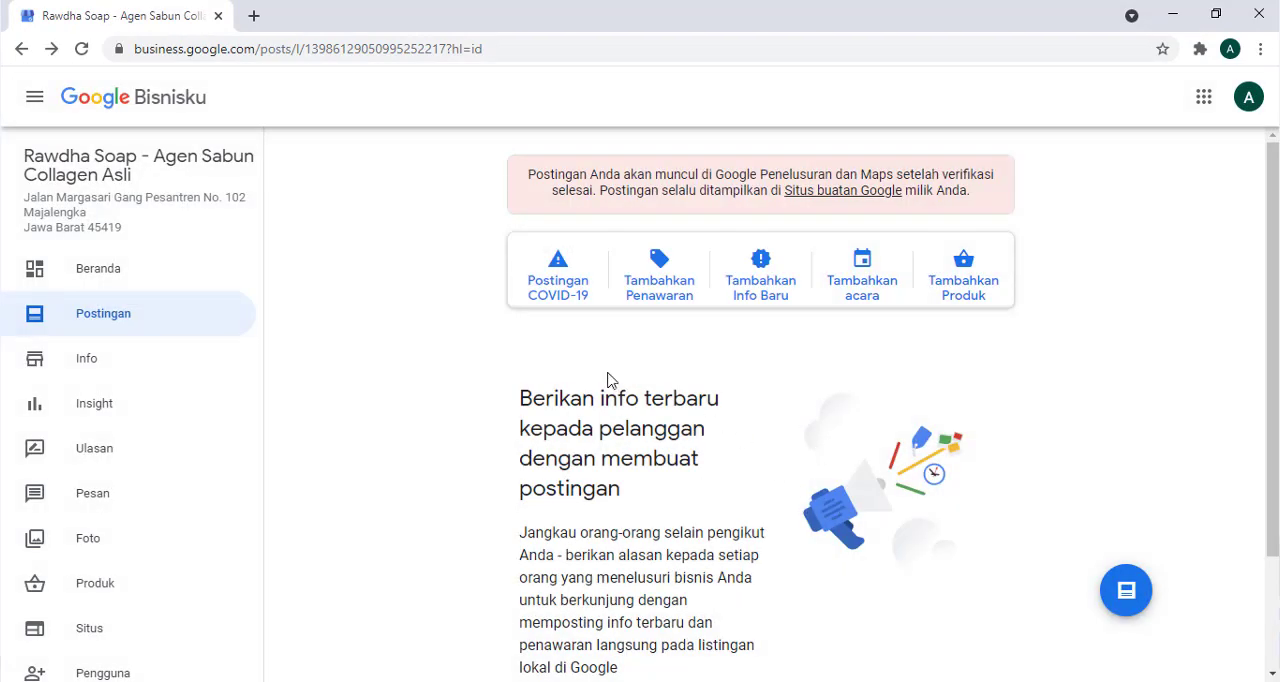
pyautogui.scroll(-2, 783, 484)
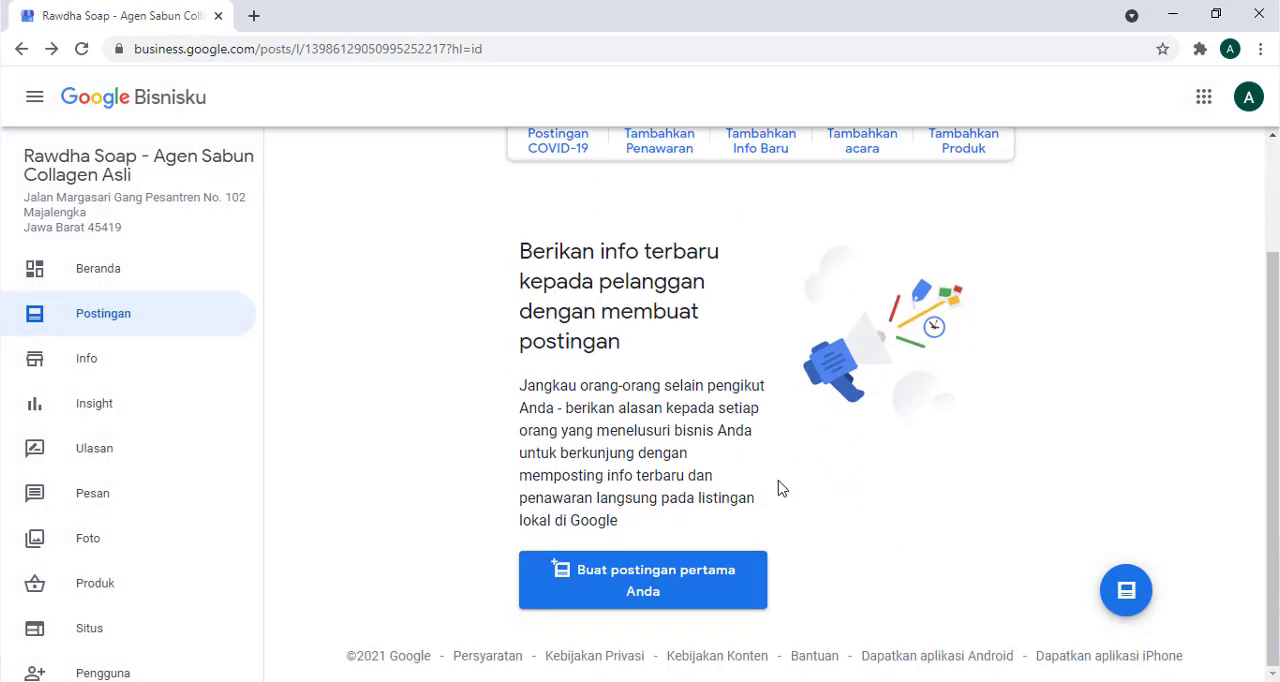
pyautogui.click(665, 590)
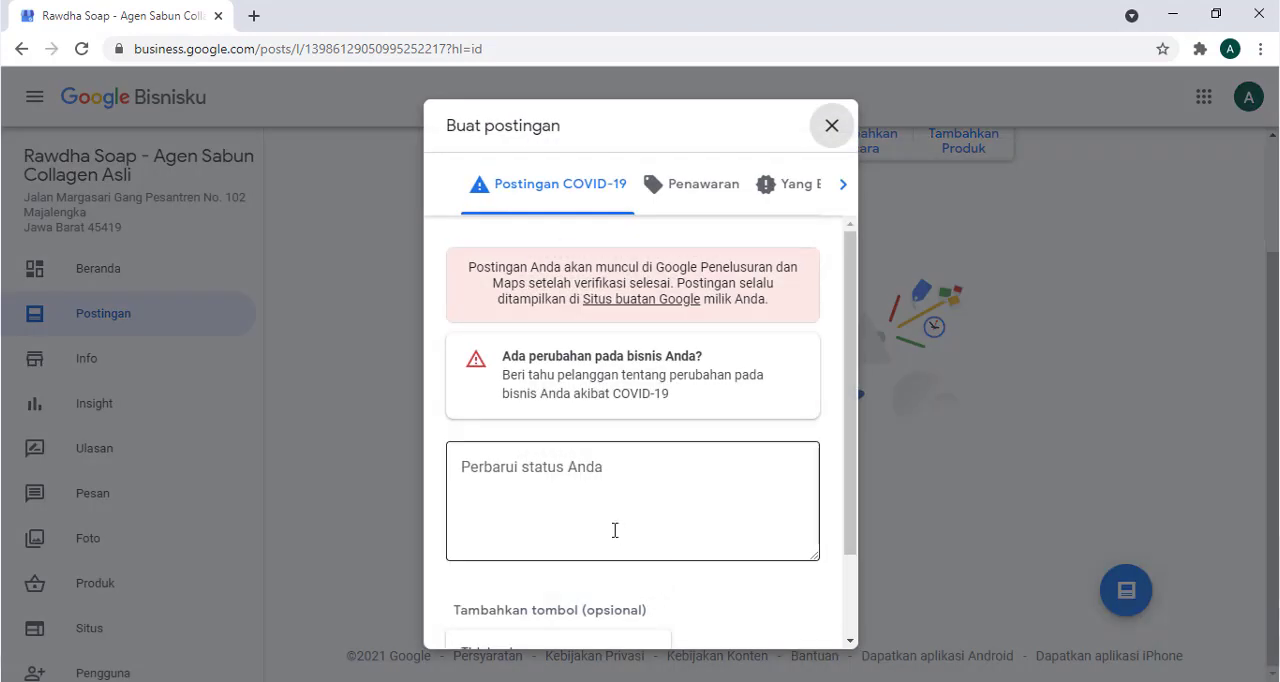
# - Copy the whole Rawdha soap product description from the open Notepad note into the post's status text
pyautogui.click(596, 493)
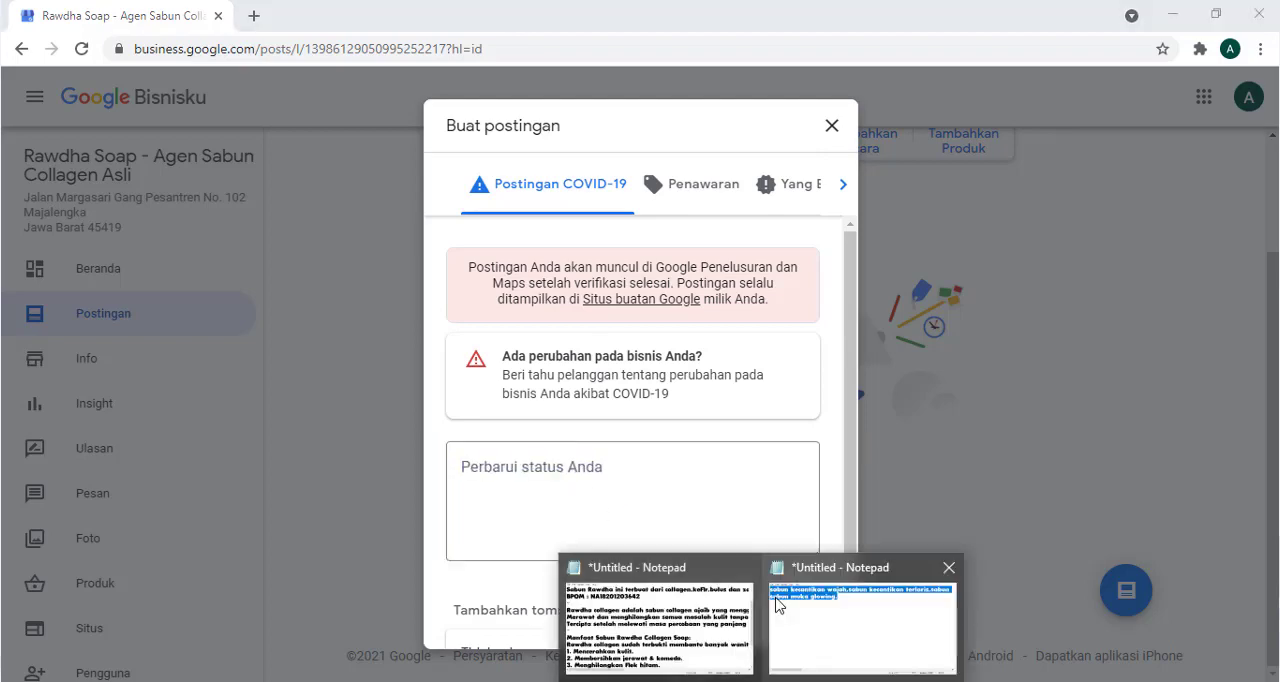
pyautogui.click(790, 610)
pyautogui.click(634, 416)
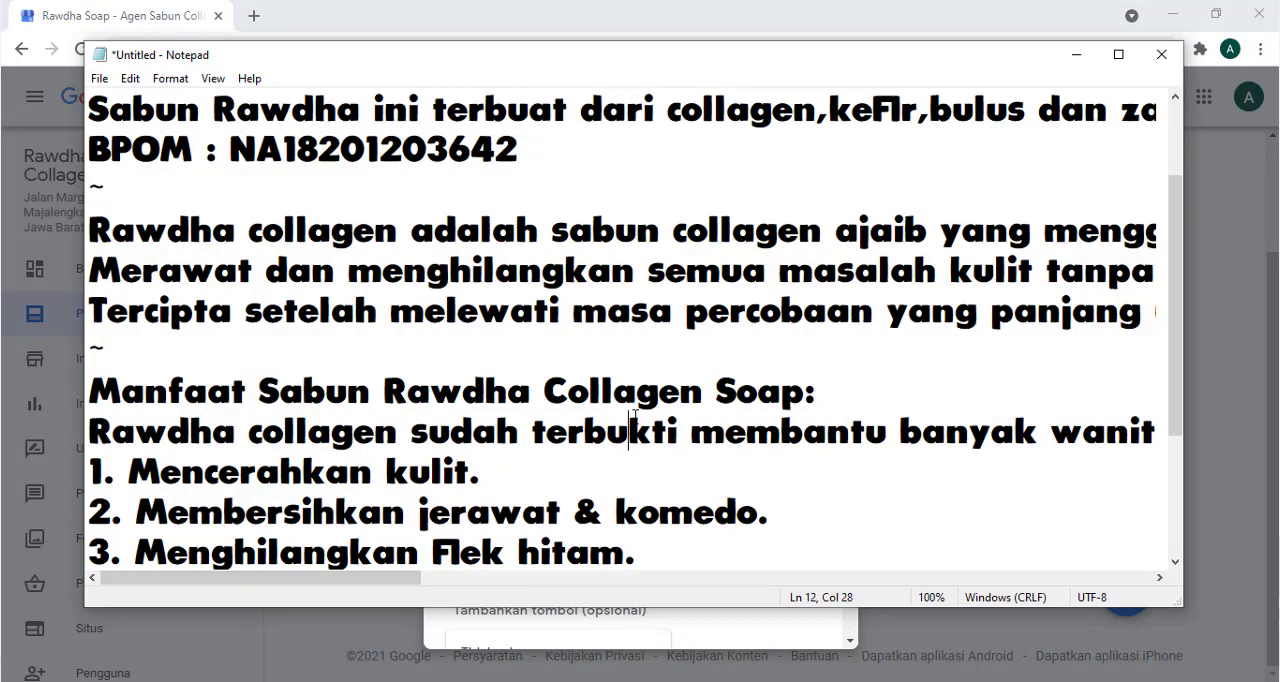
pyautogui.hotkey('ctrl', 'a')
pyautogui.click(1076, 54)
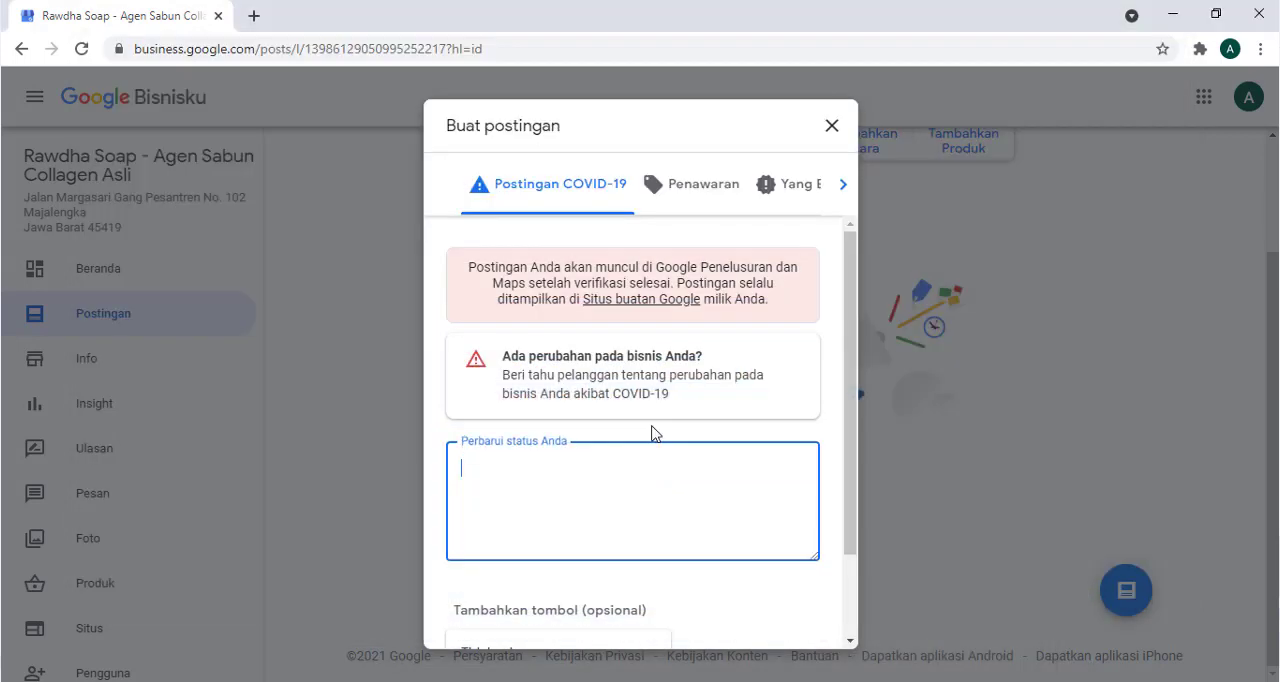
pyautogui.hotkey('ctrl', 'v')
# - Remove the blank line and "~" at the start of the post text so it begins with "COCOK DIGUNAKAN UNTUK PRIA DAN WANITA"
pyautogui.scroll(10, 725, 519)
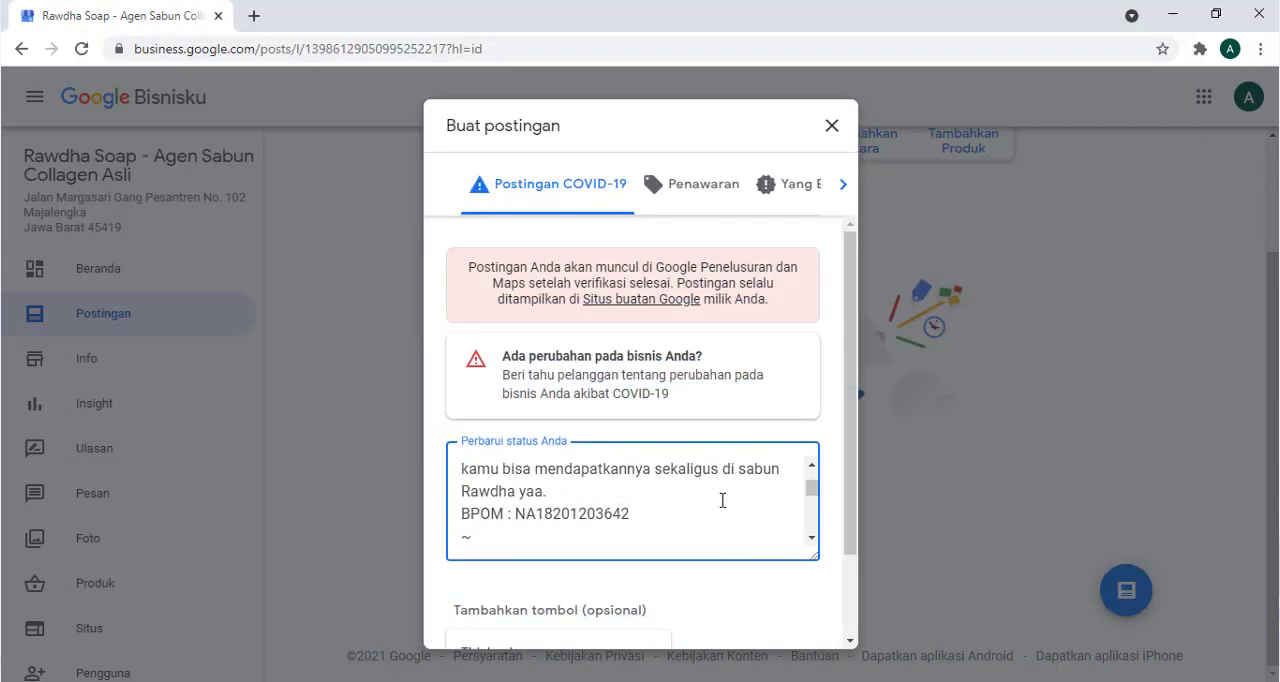
pyautogui.scroll(-1, 722, 500)
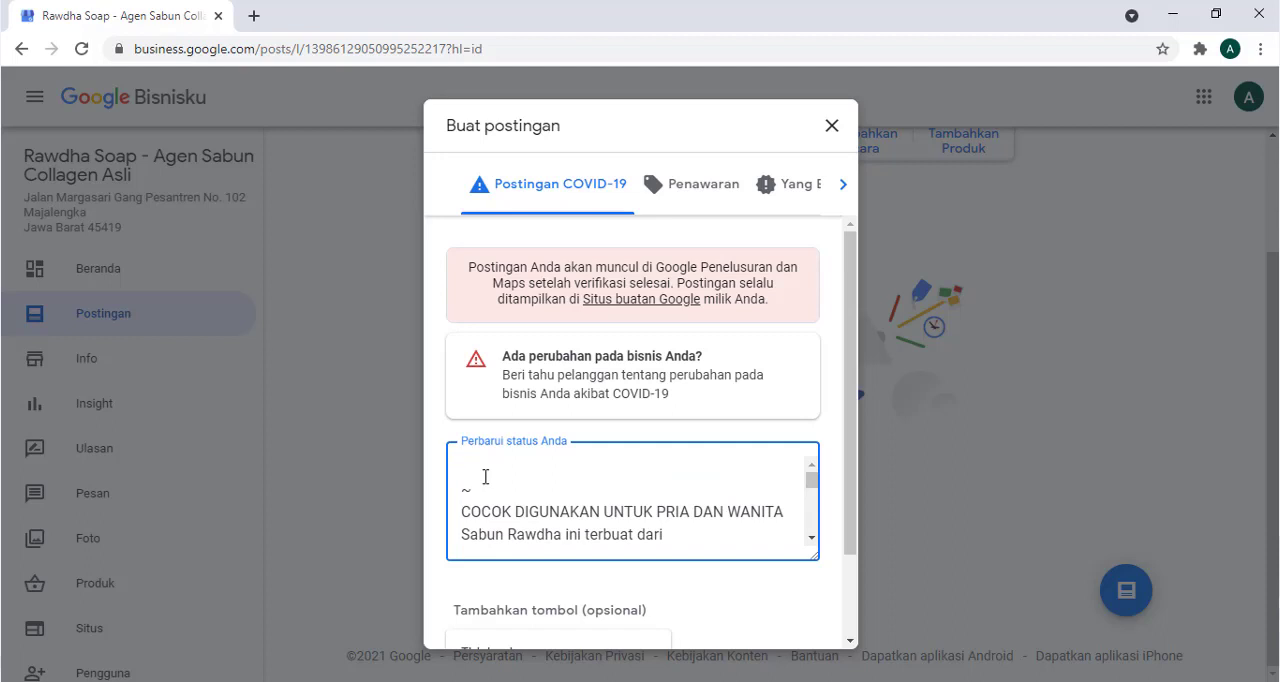
pyautogui.press('Delete')
pyautogui.press('Delete')
pyautogui.press('Delete')
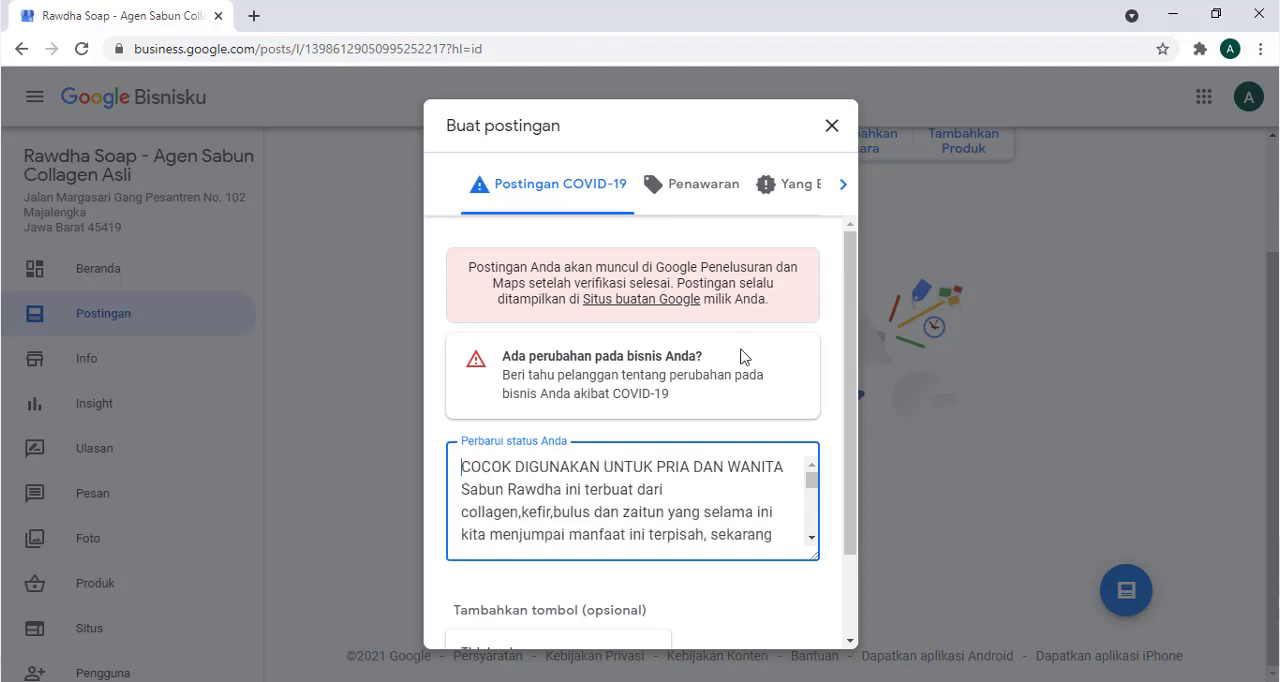
pyautogui.scroll(-2, 657, 511)
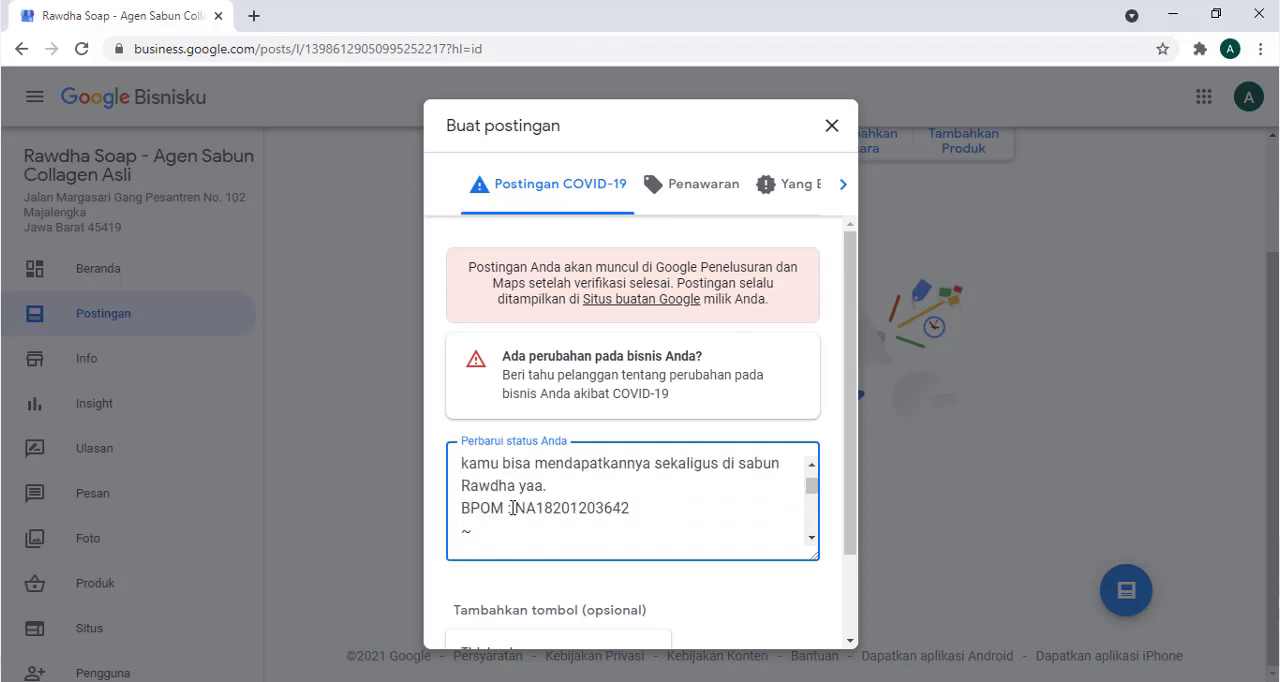
pyautogui.scroll(5, 512, 508)
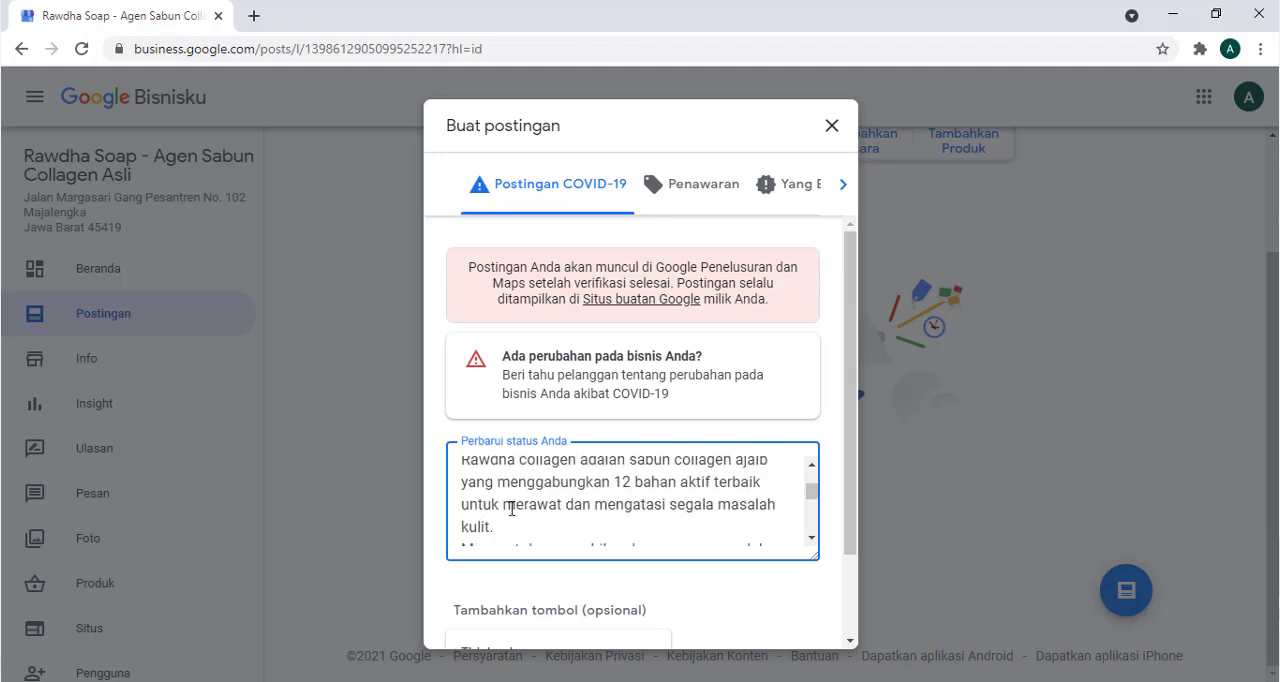
# - Add a Pesan online button linking to wa.me/ followed by the business's WhatsApp number, and publish the post
pyautogui.scroll(-1, 604, 422)
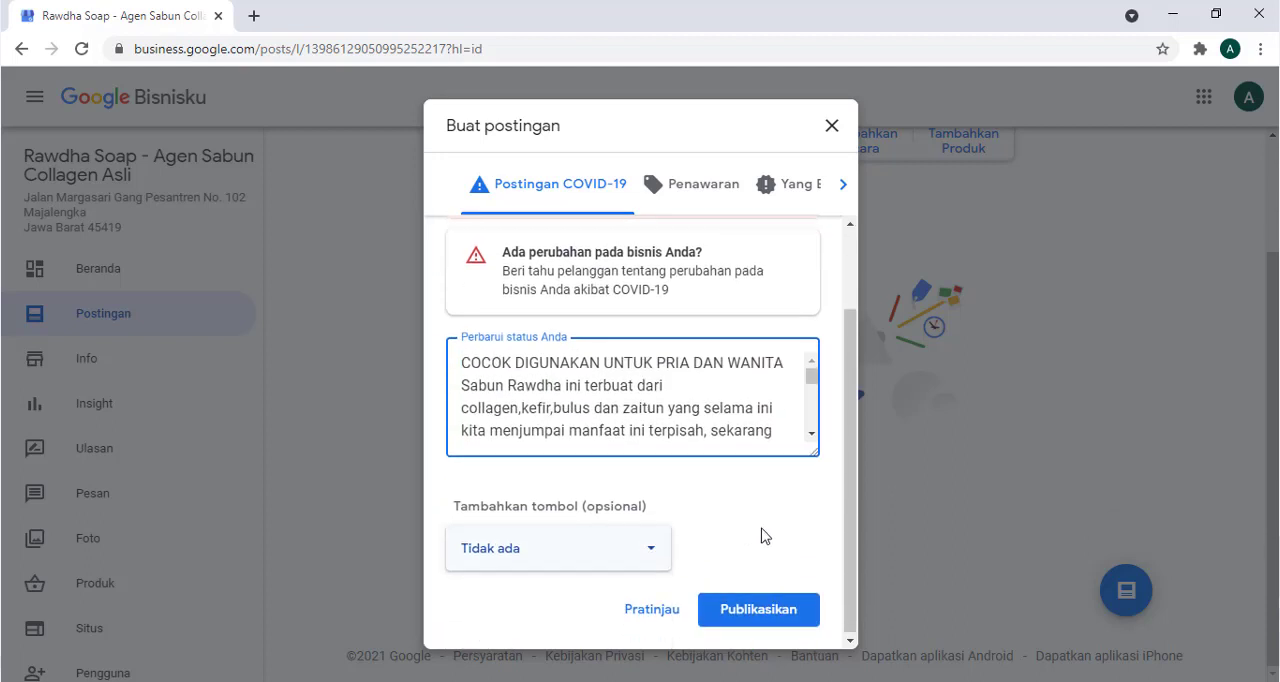
pyautogui.click(649, 555)
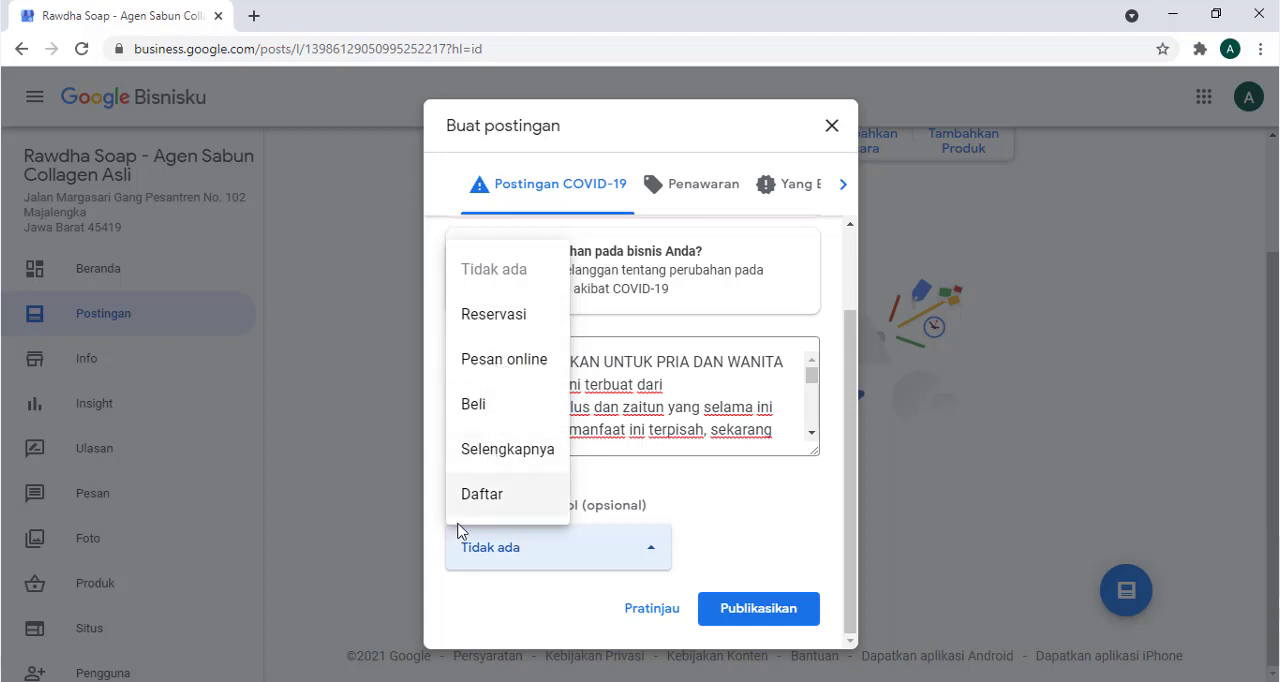
pyautogui.click(498, 375)
pyautogui.click(567, 539)
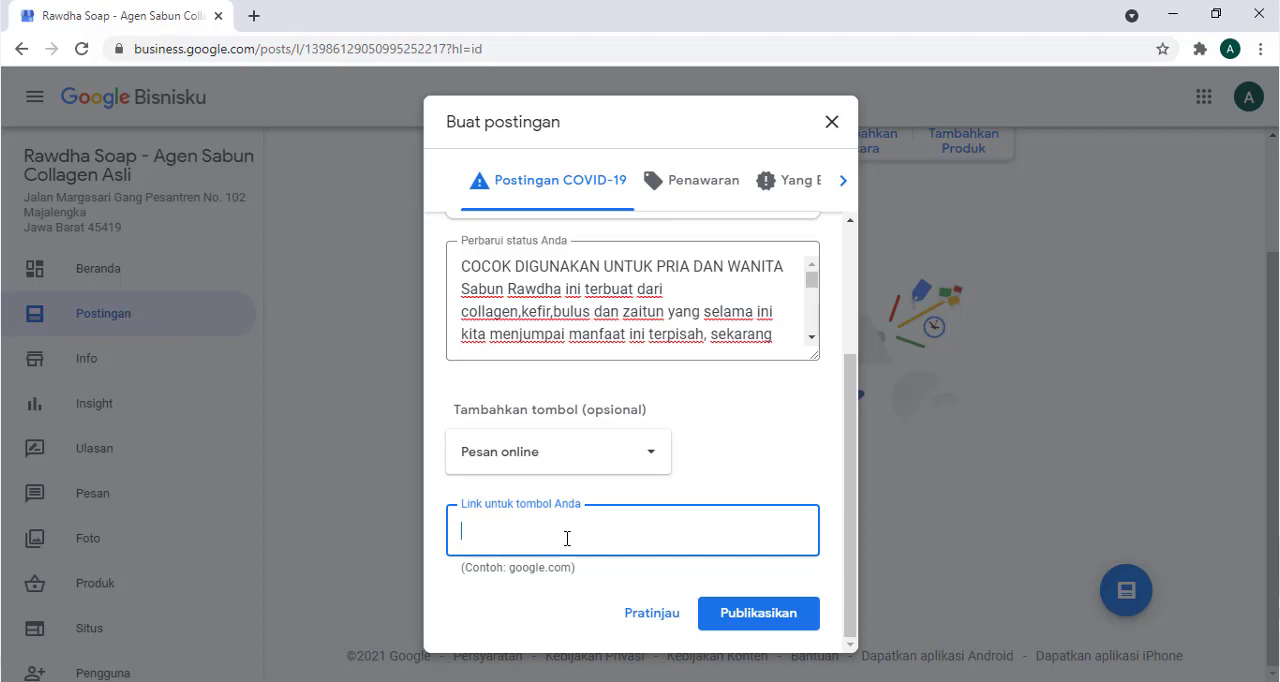
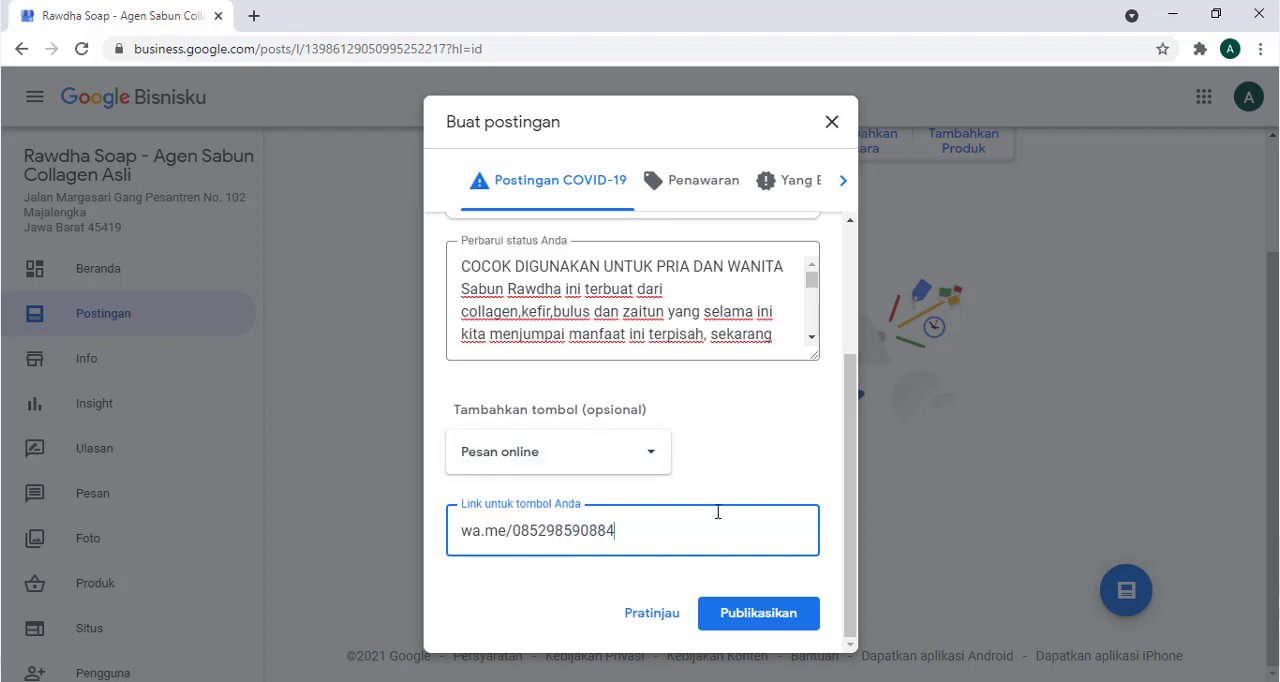
pyautogui.click(757, 617)
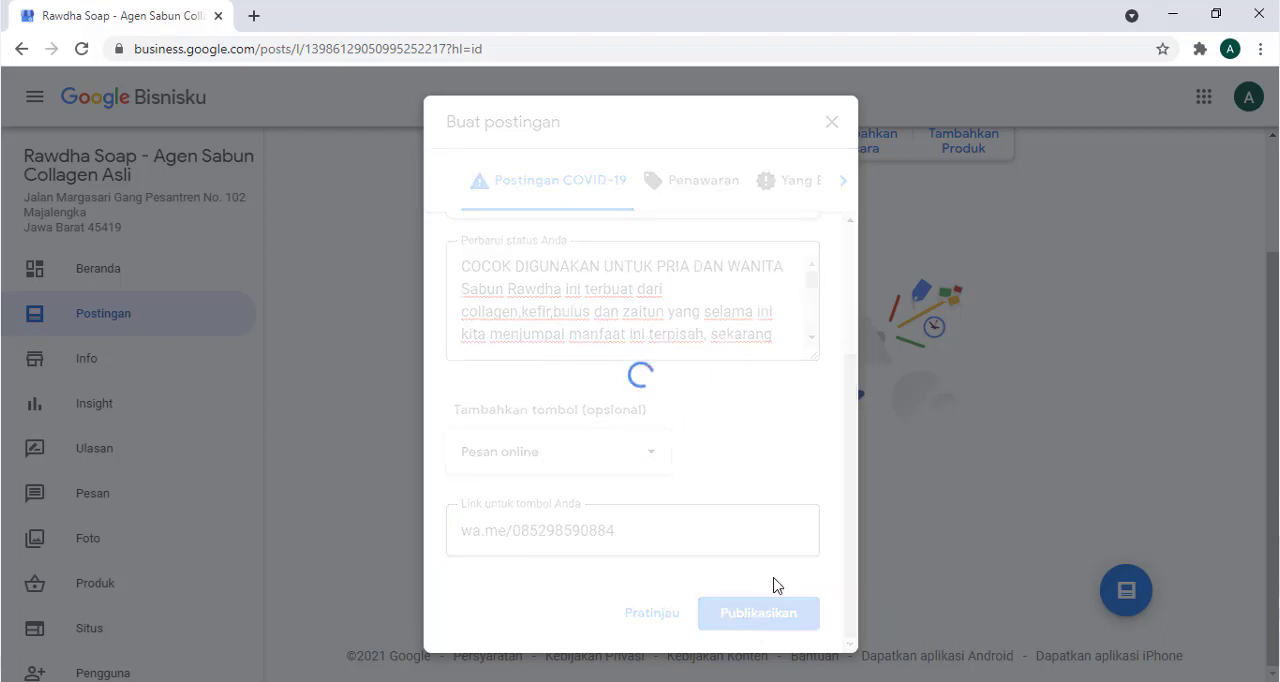